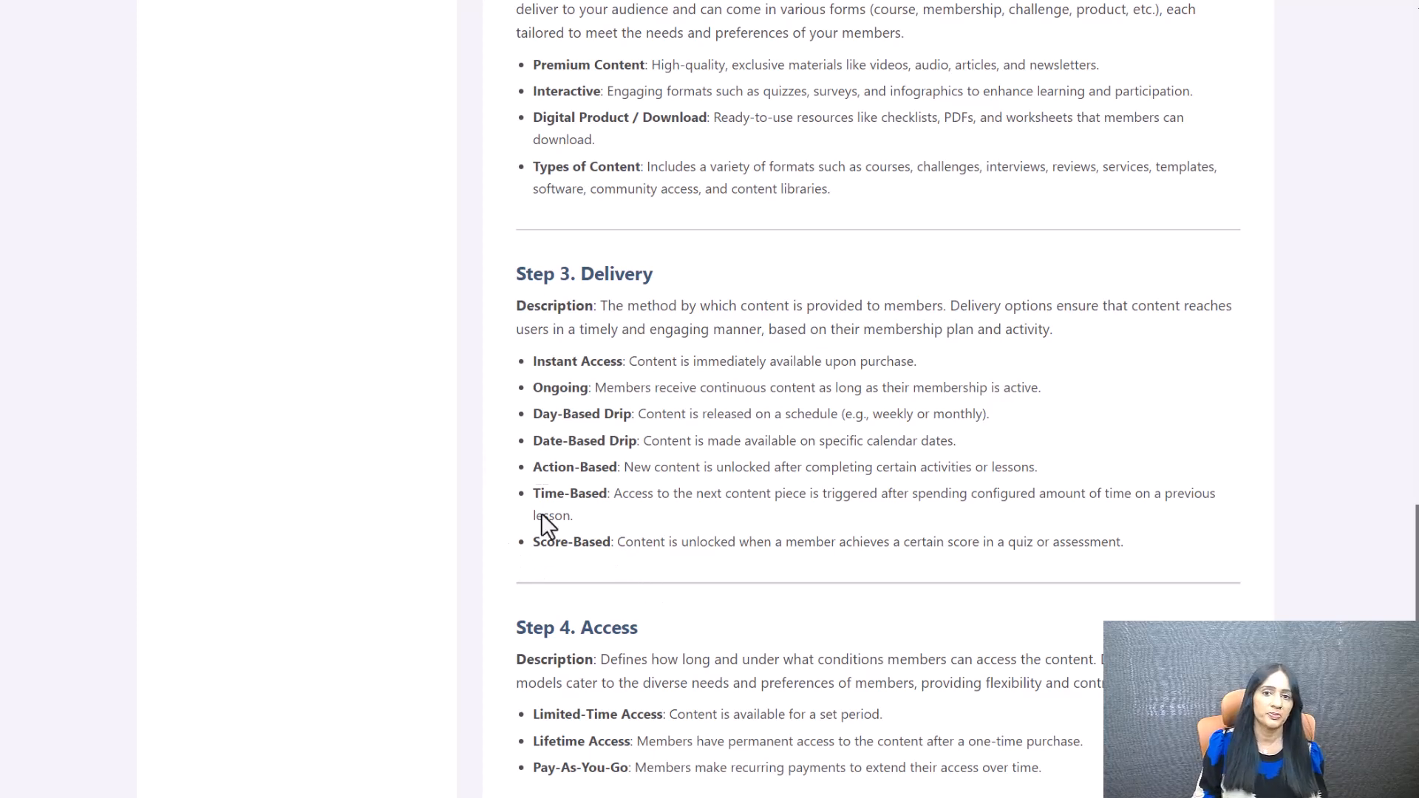
# Step: Read the documentation on content delivery options and on what a product is, including the types of products
pyautogui.moveTo(525, 552); pyautogui.dragTo(611, 562)
pyautogui.click(610, 562)
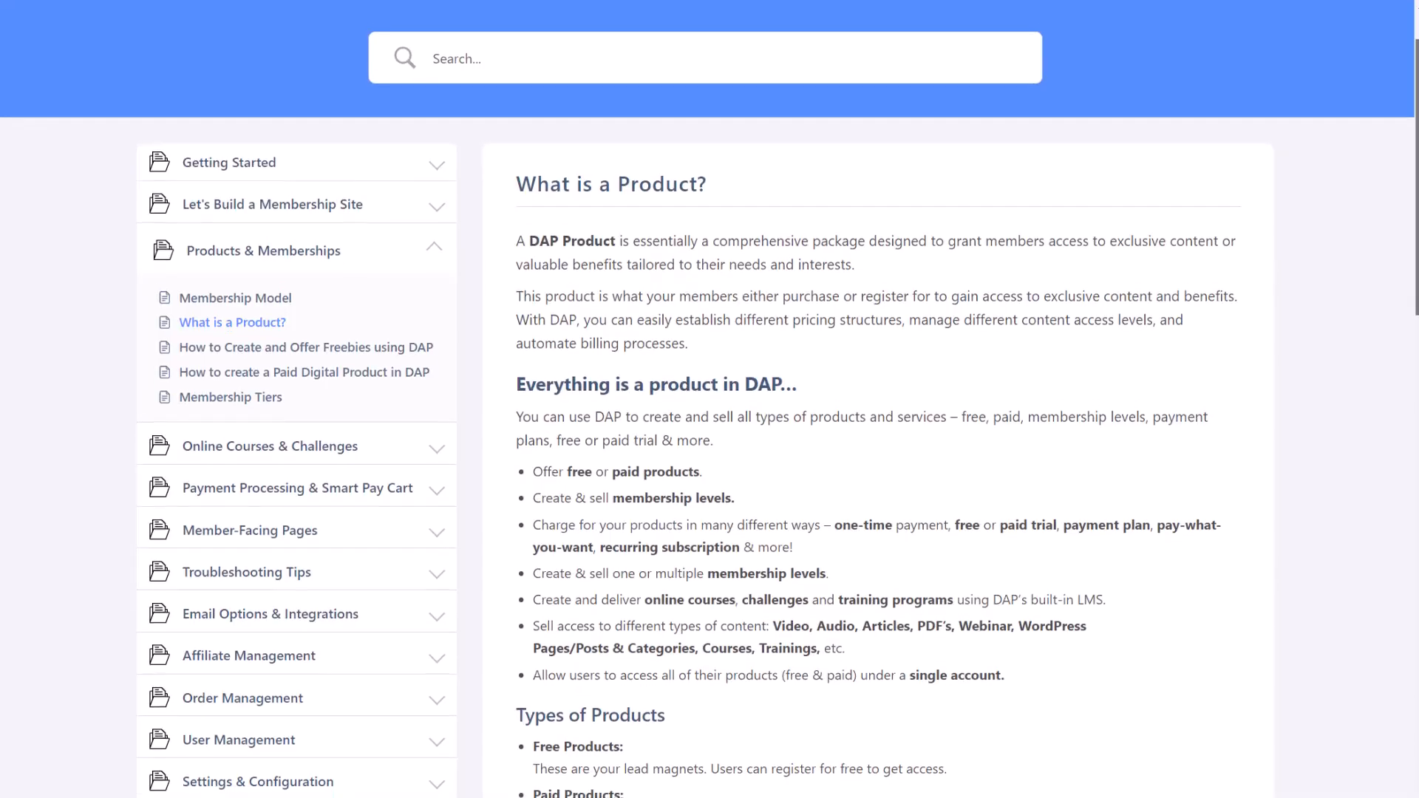
pyautogui.scroll(-2, 708, 399)
pyautogui.scroll(-2, 708, 399)
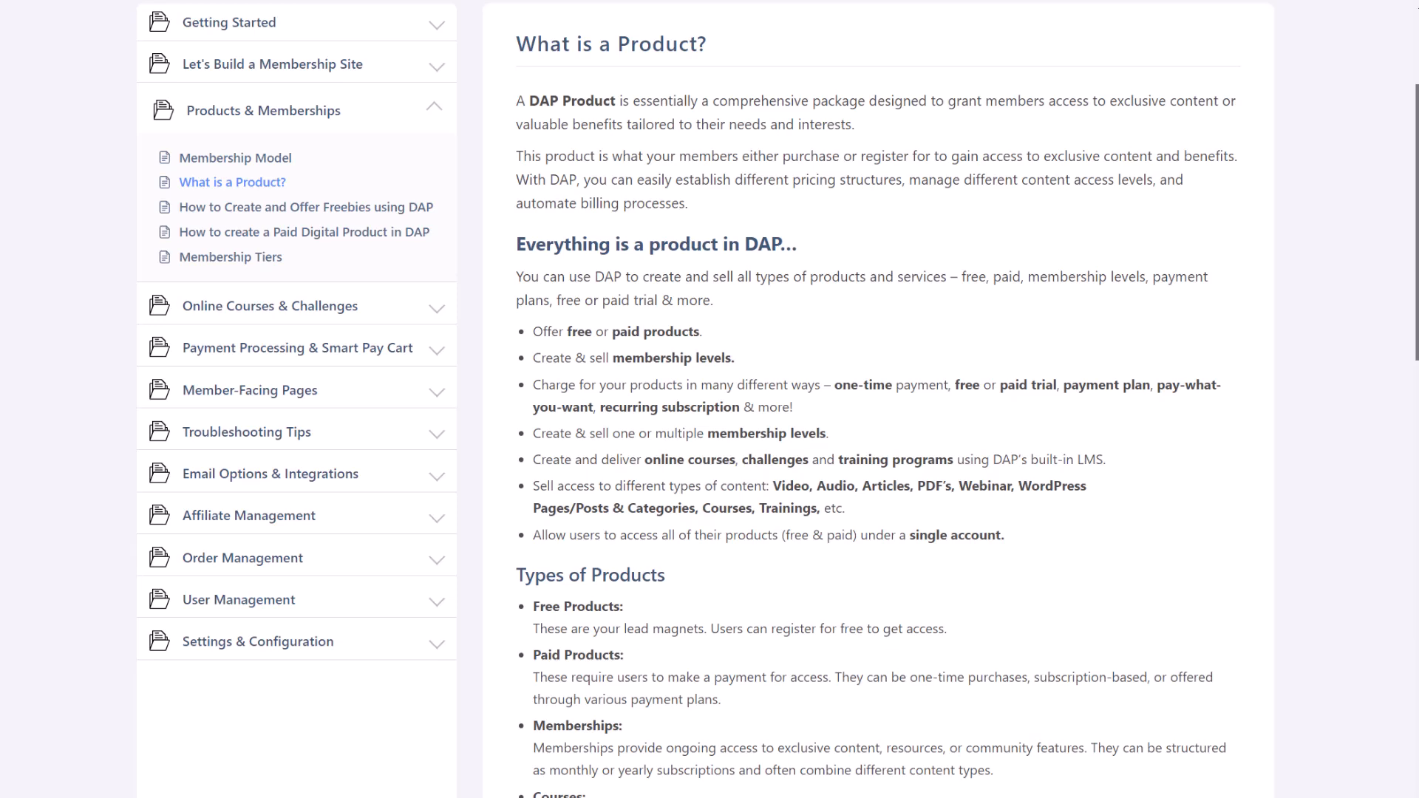
pyautogui.scroll(-2, 708, 399)
pyautogui.scroll(-2, 1231, 161)
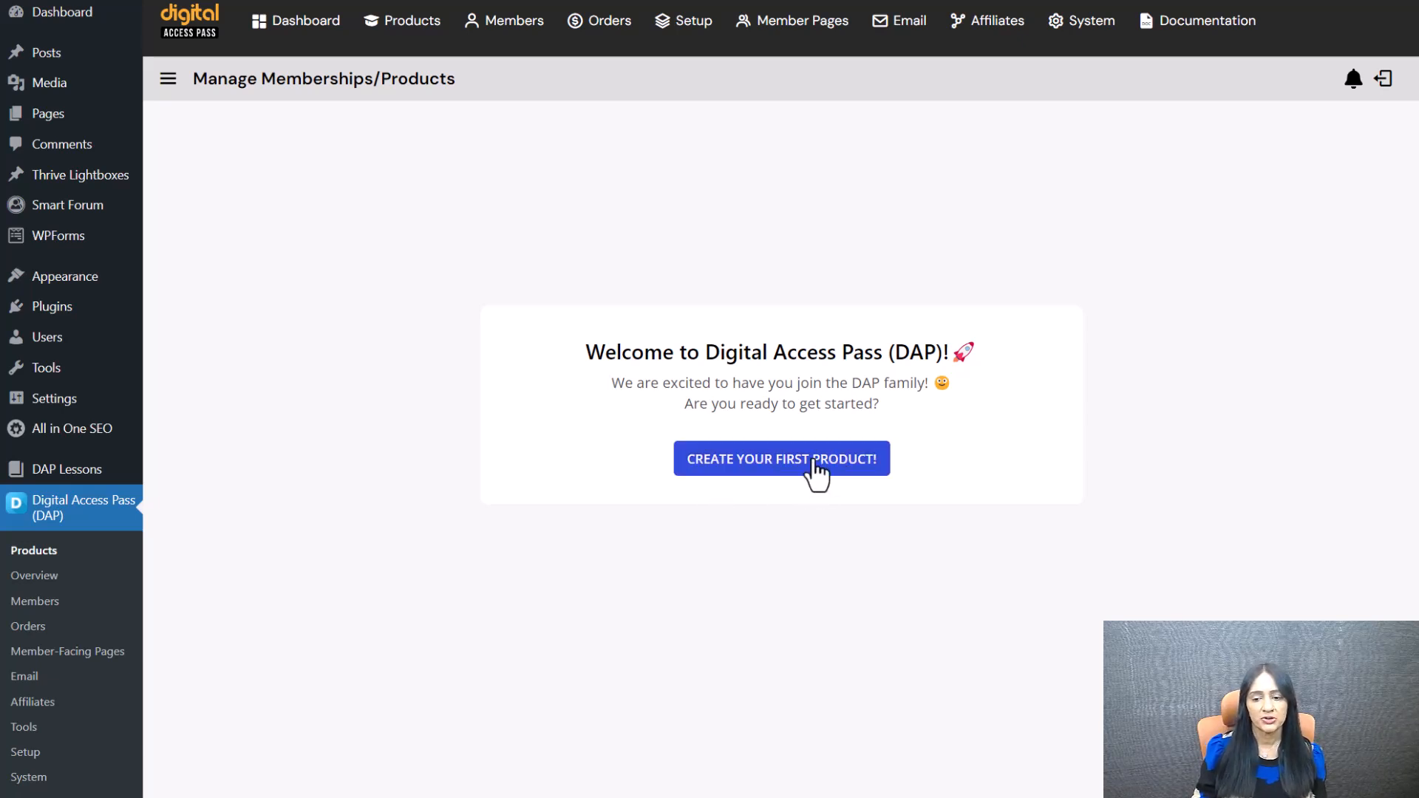
# Step: Start creating the first product and save the brand style with the DM Sans font, button color #304ddb and text color #ffffff
pyautogui.moveTo(392, 39)
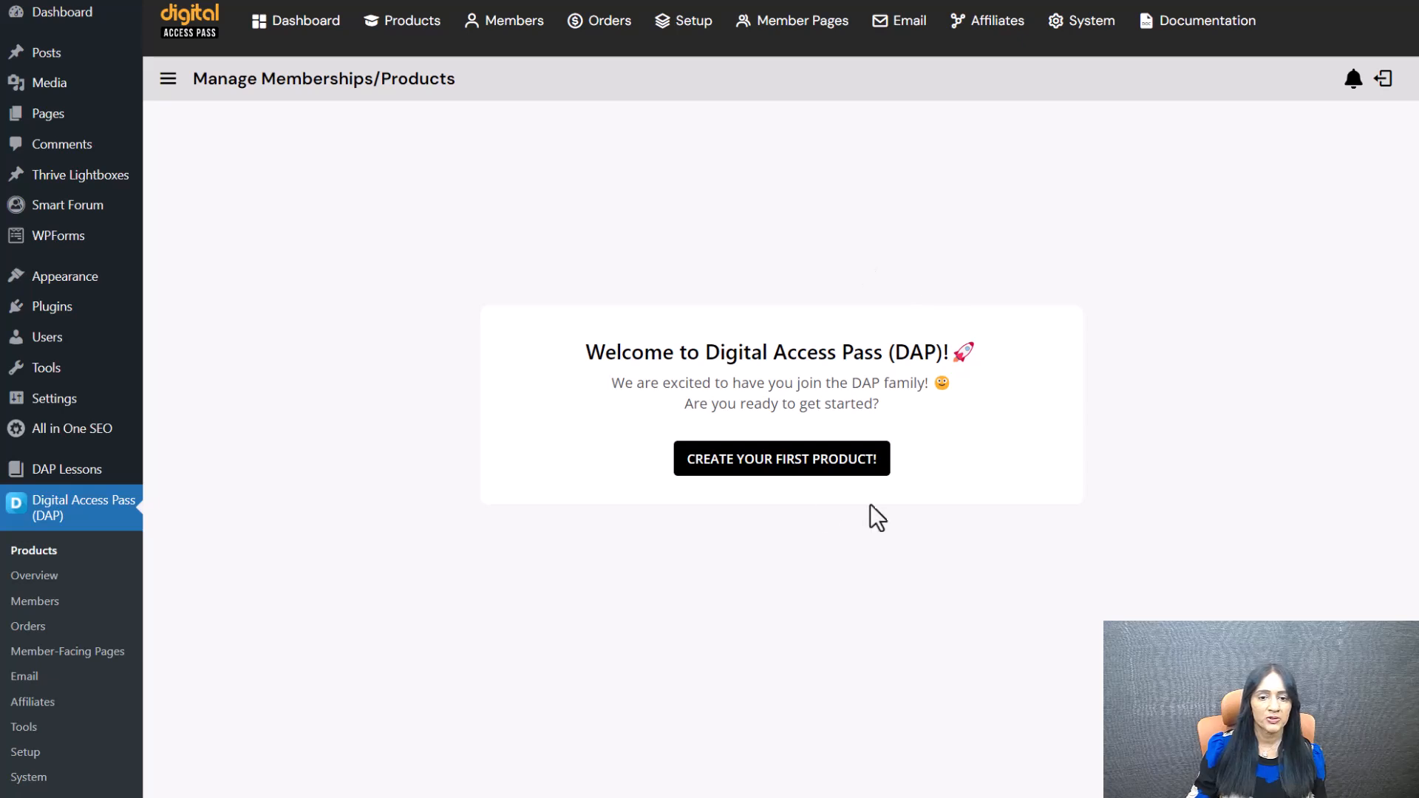
pyautogui.click(774, 470)
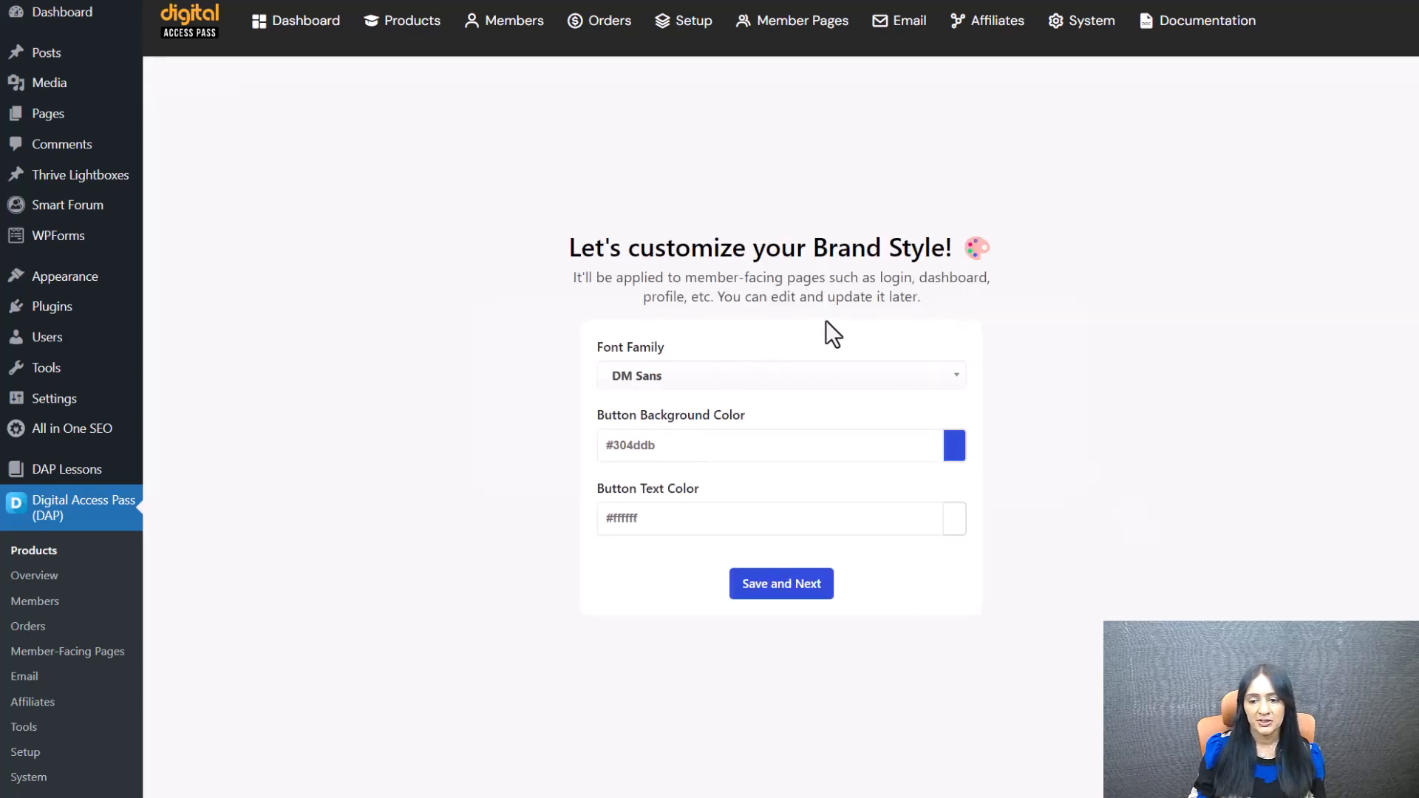
pyautogui.moveTo(684, 20)
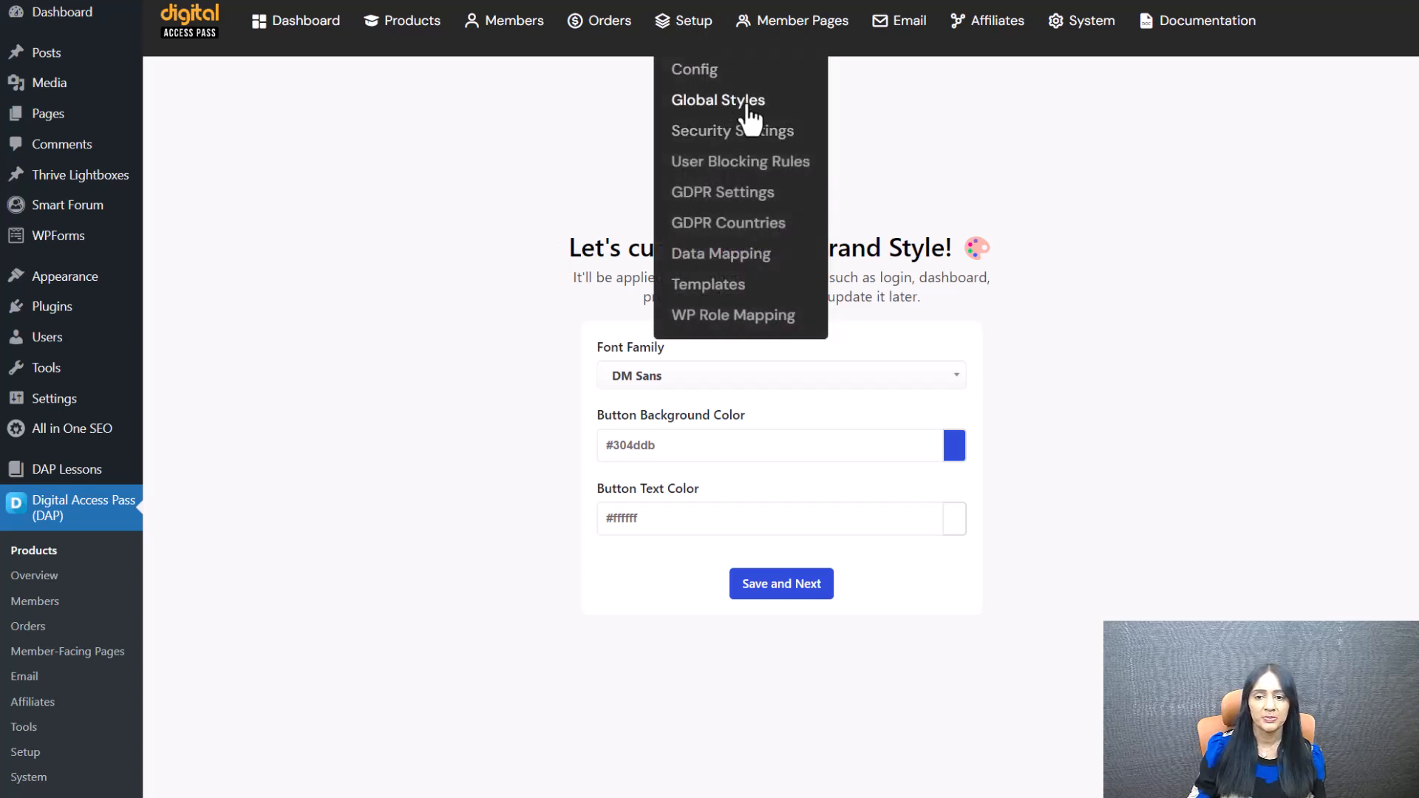
pyautogui.click(781, 584)
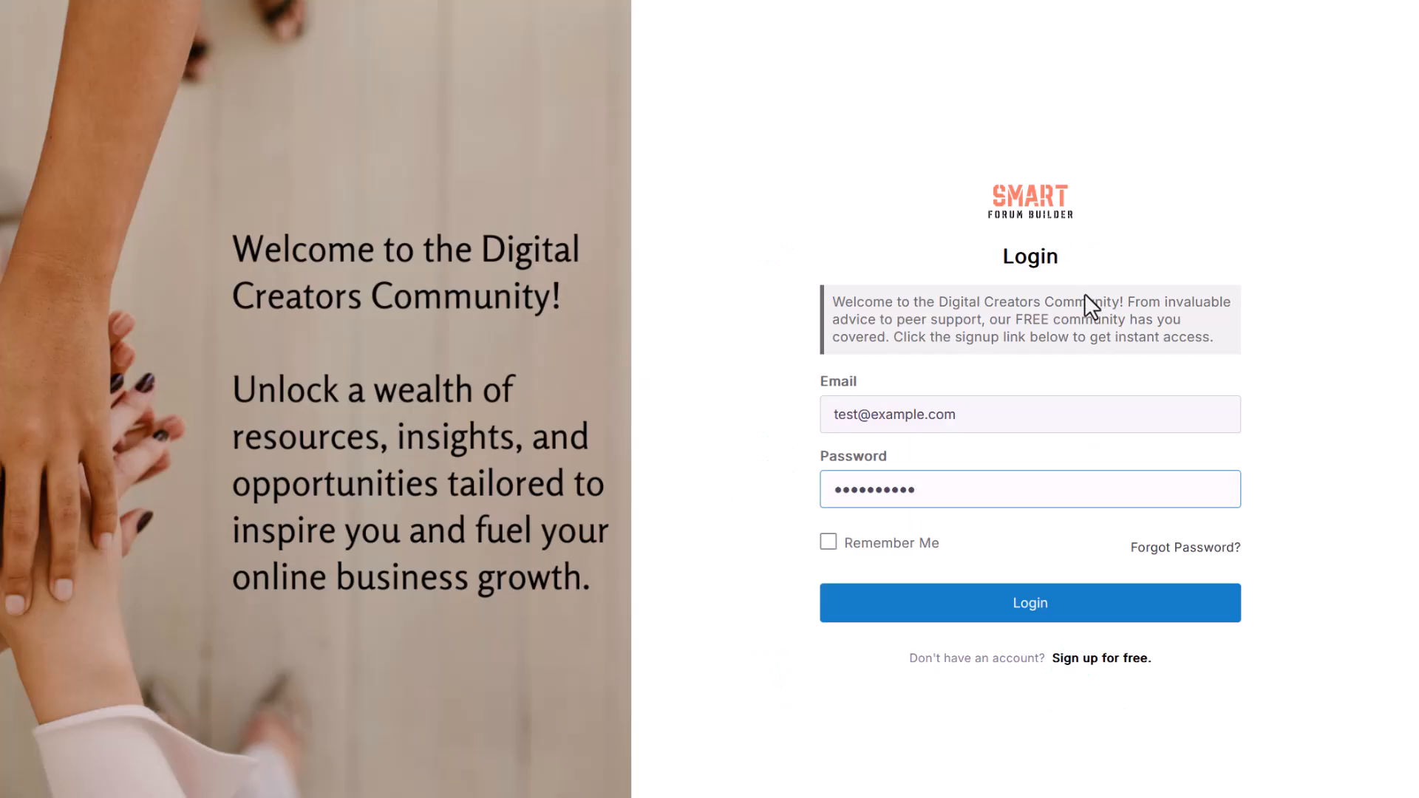
# Step: Log in to the sample community site and look through its course dashboard and product dashboard
pyautogui.click(1045, 615)
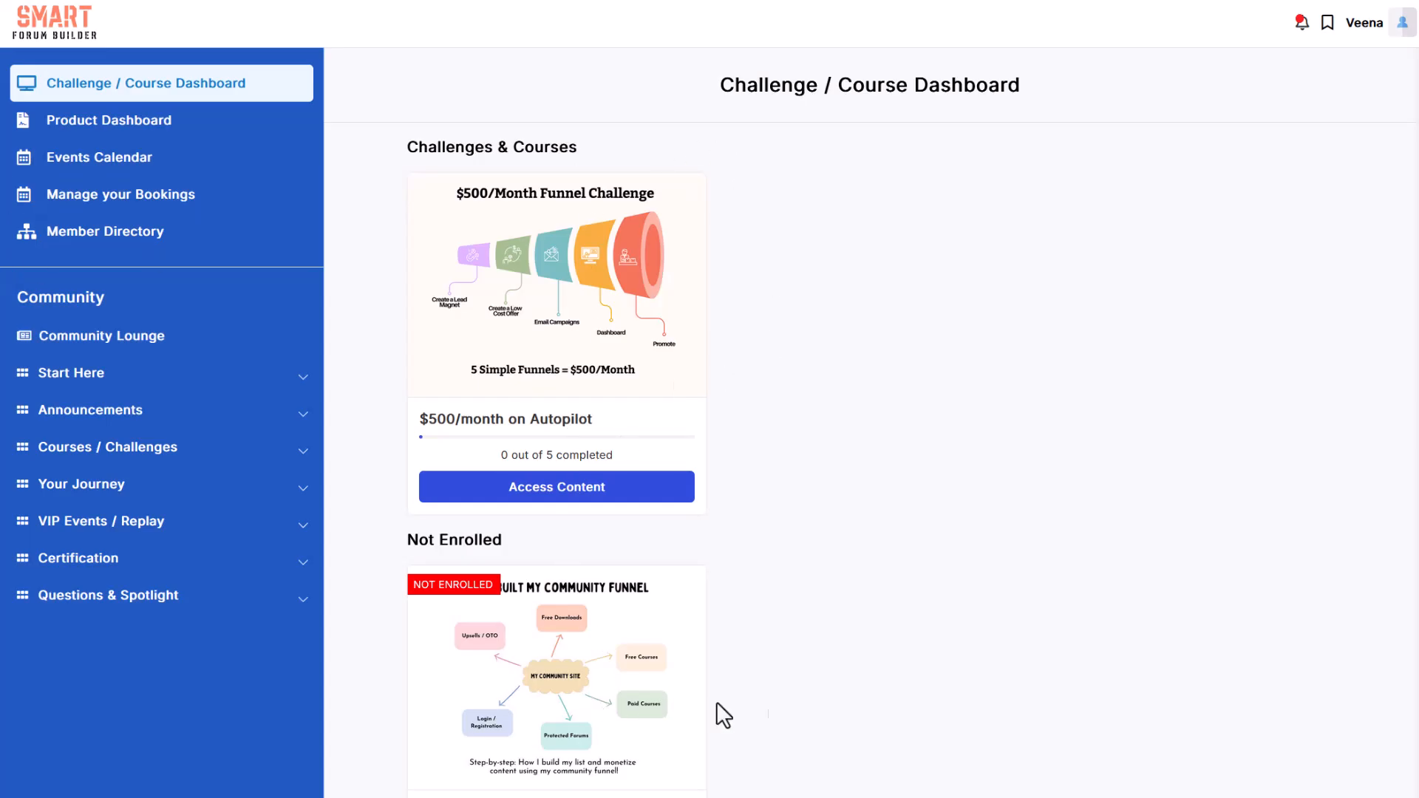
pyautogui.scroll(-1, 619, 702)
pyautogui.click(155, 124)
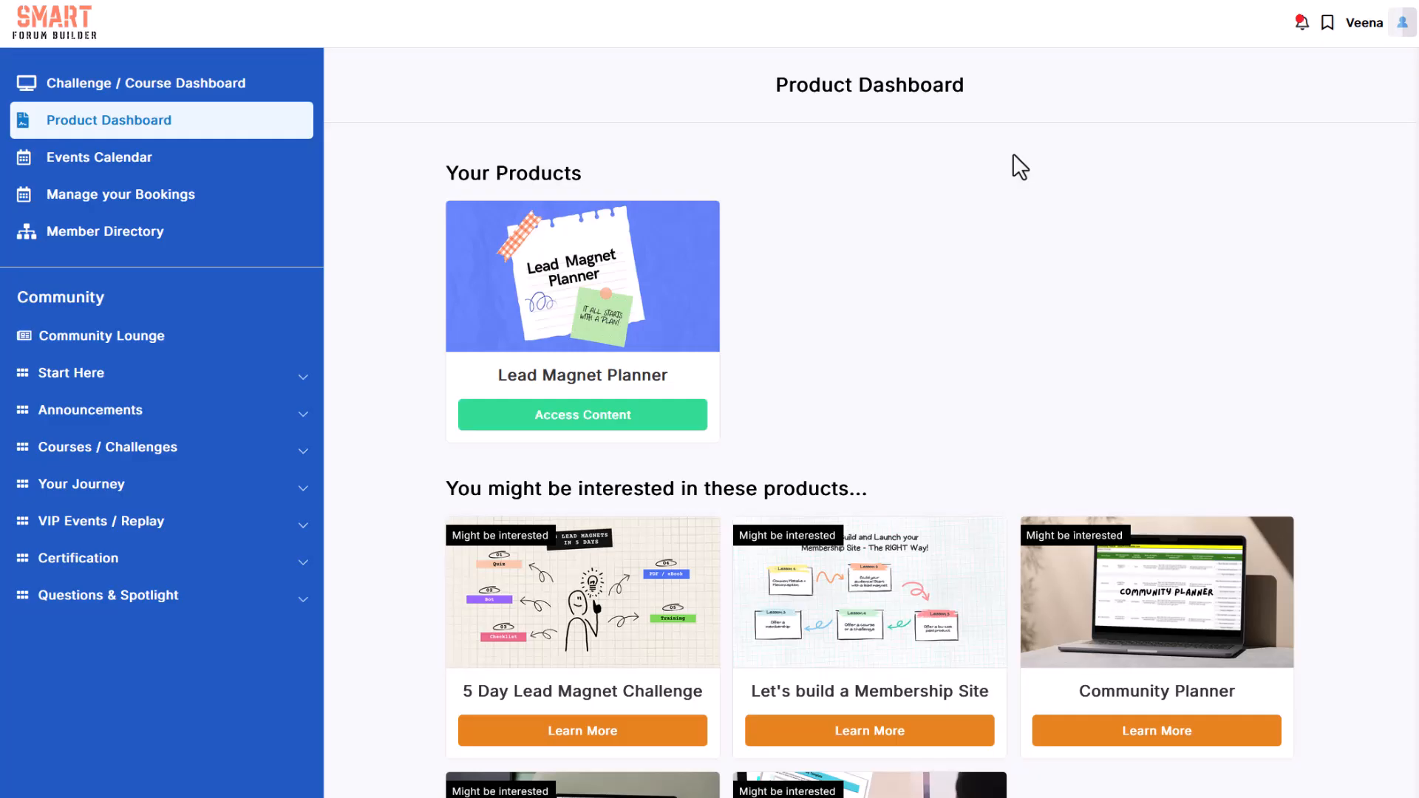
pyautogui.scroll(-3, 1013, 155)
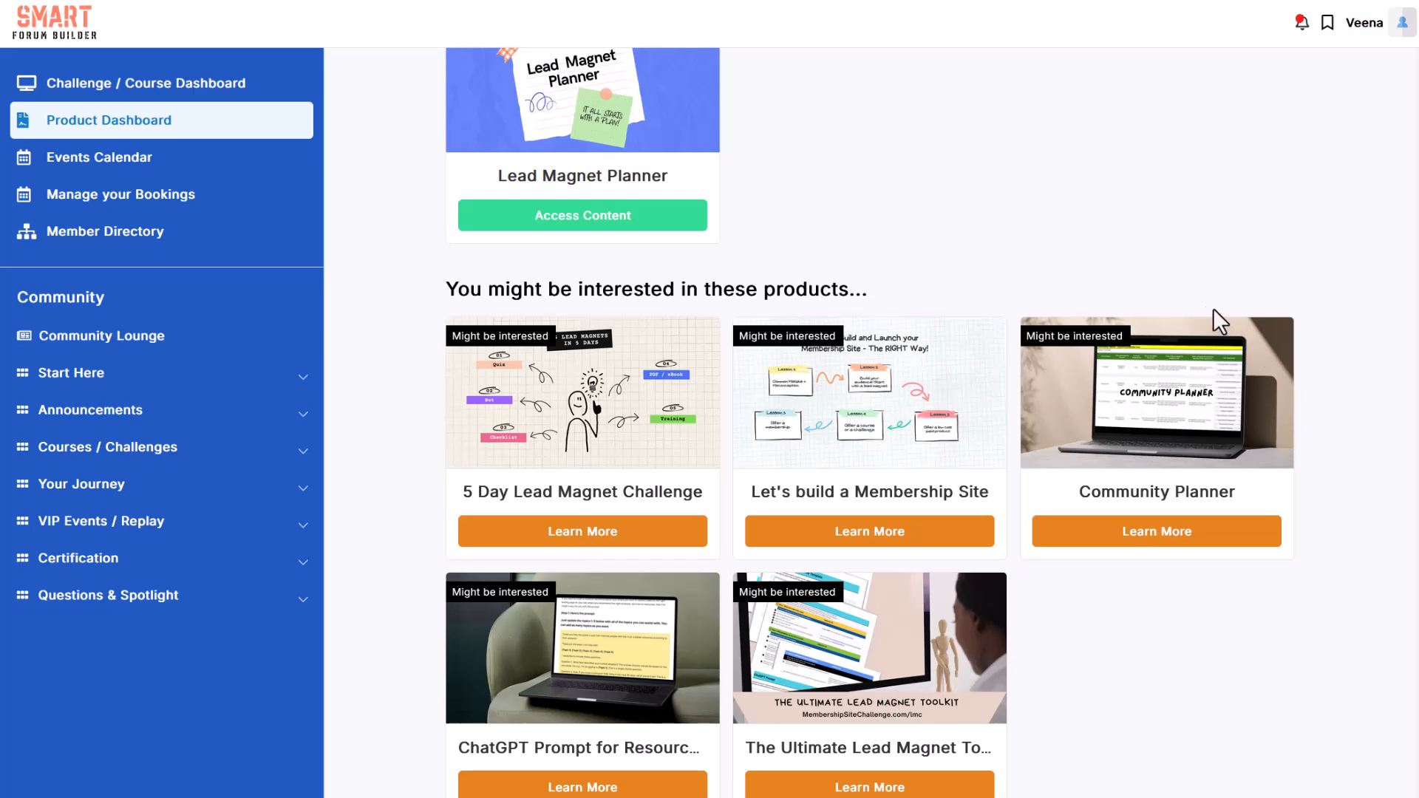
pyautogui.scroll(3, 897, 303)
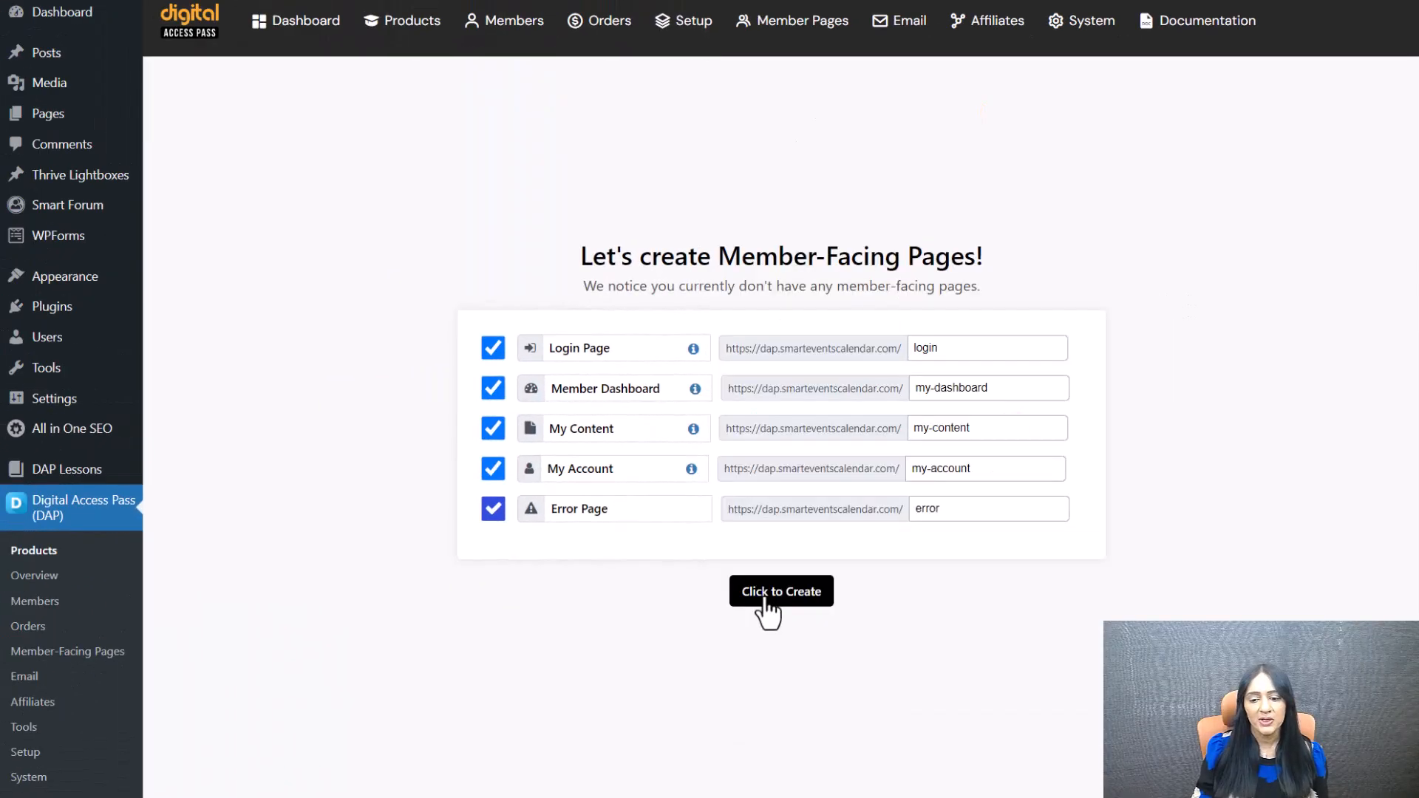
# Step: Create the login, member dashboard, my content, my account and error pages, and continue the setup
pyautogui.moveTo(792, 39)
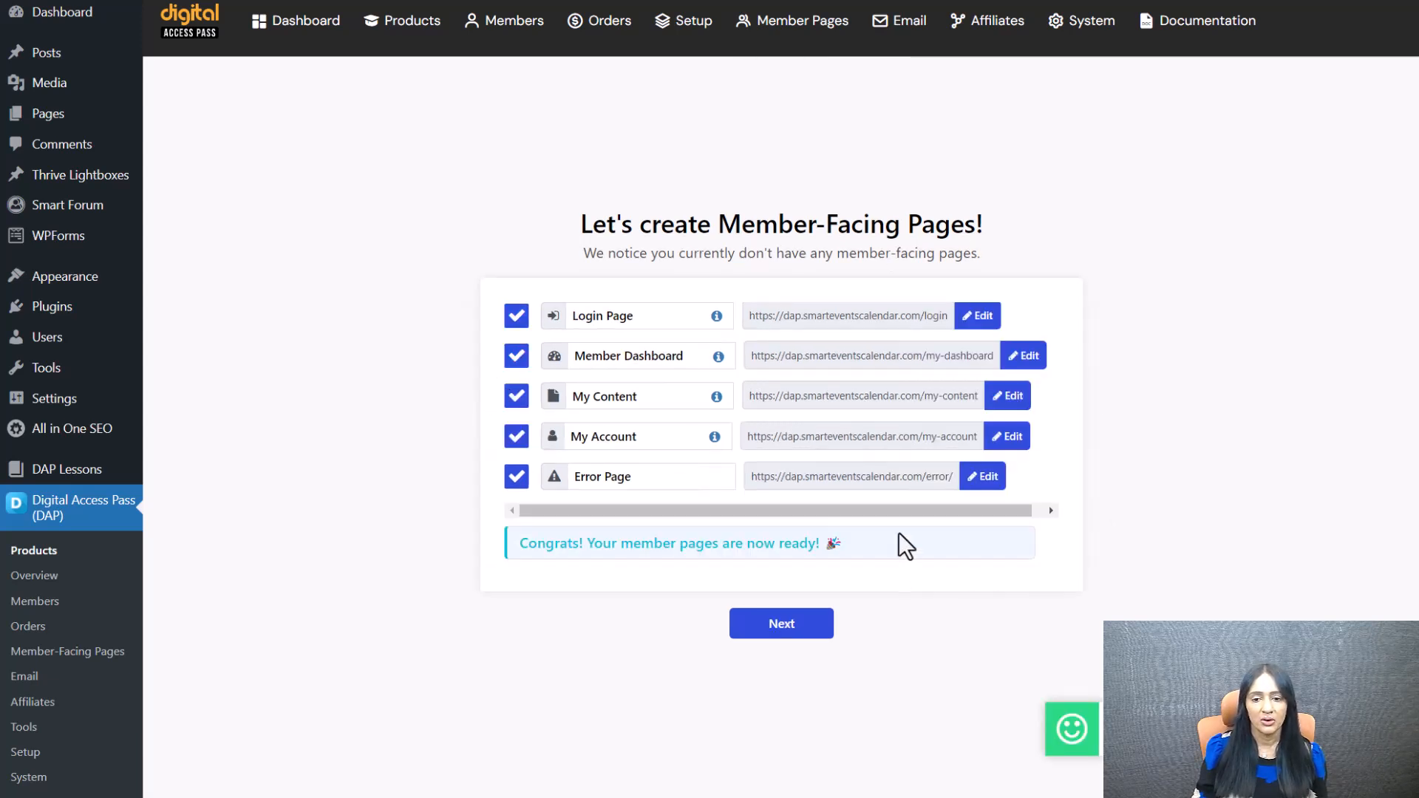
pyautogui.click(797, 625)
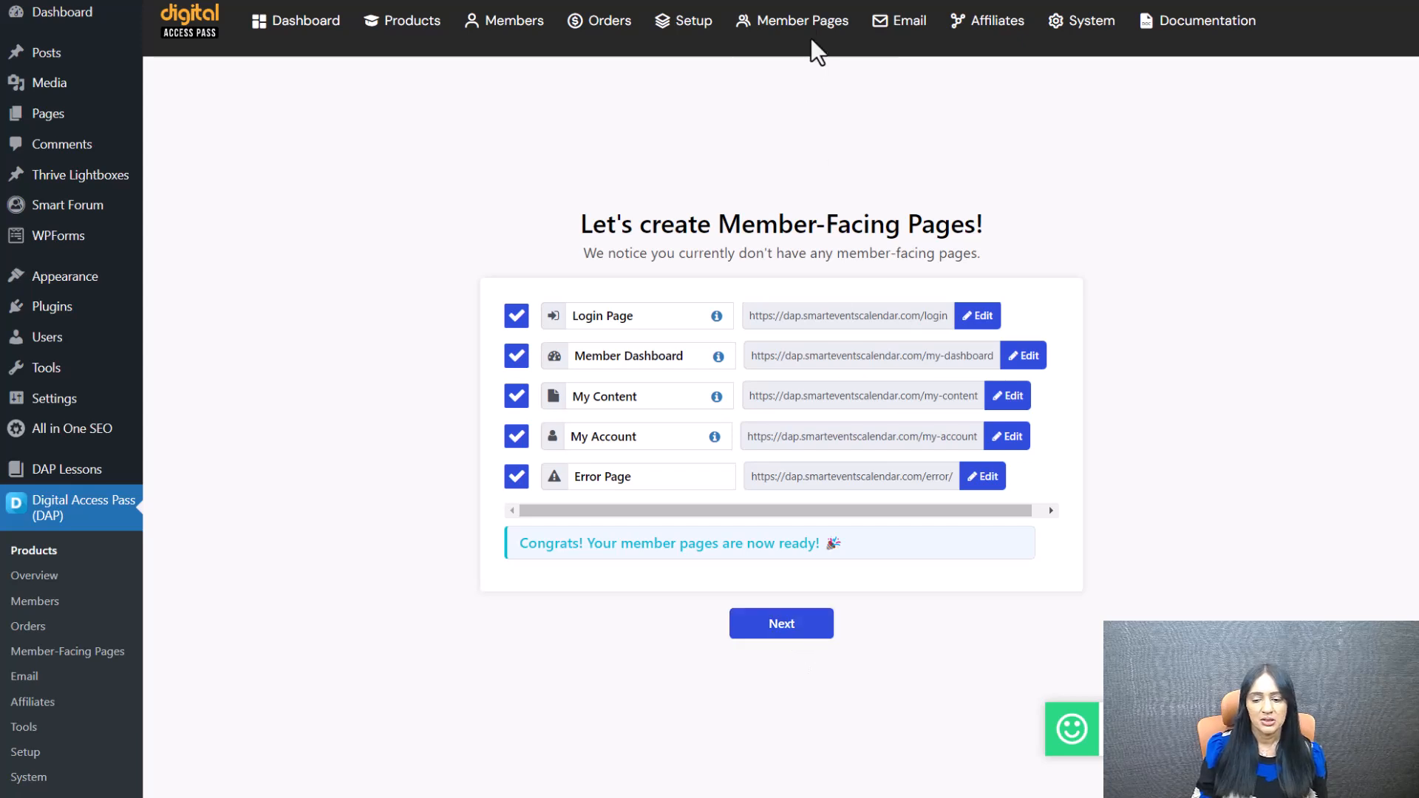
pyautogui.rightClick(850, 67)
pyautogui.press('Escape')
pyautogui.click(882, 68)
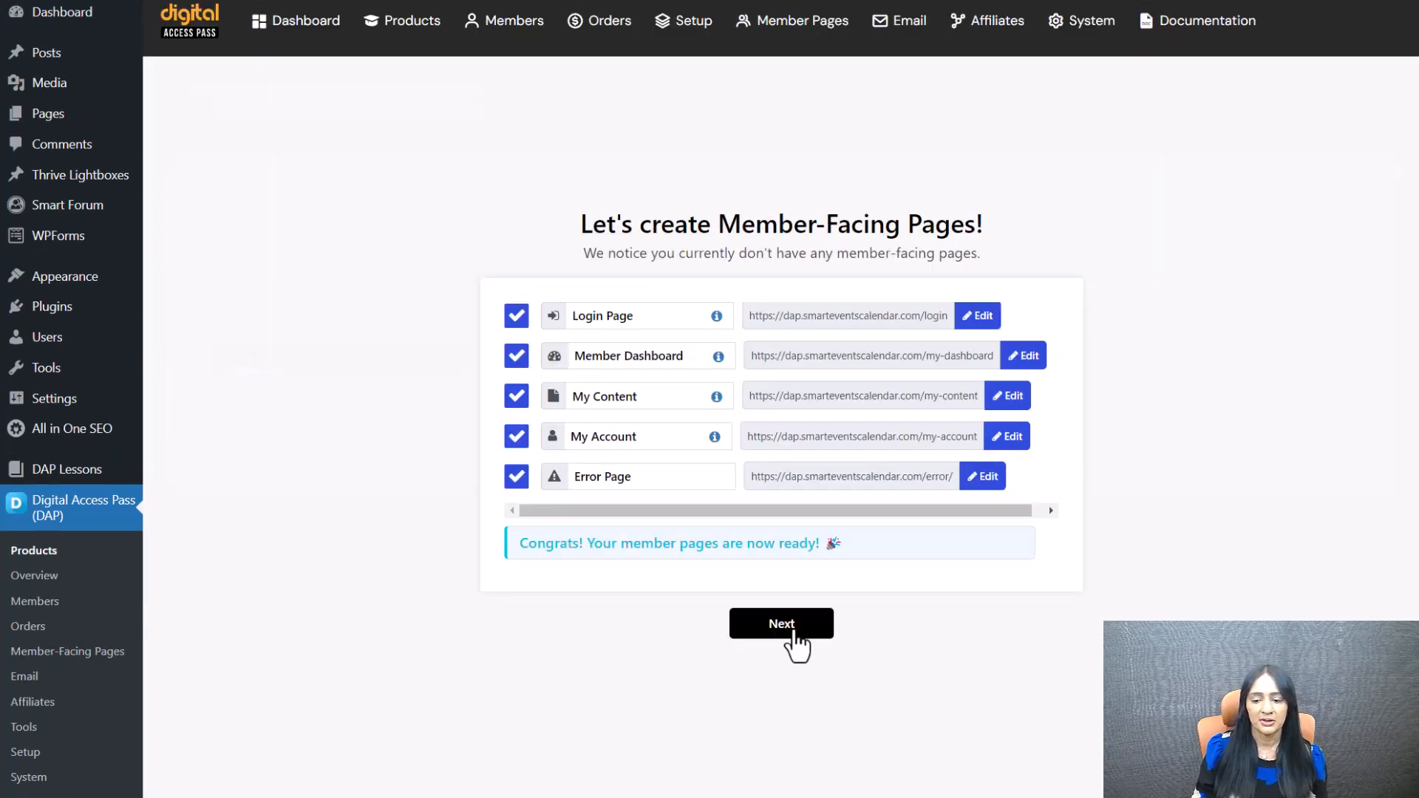
pyautogui.click(792, 640)
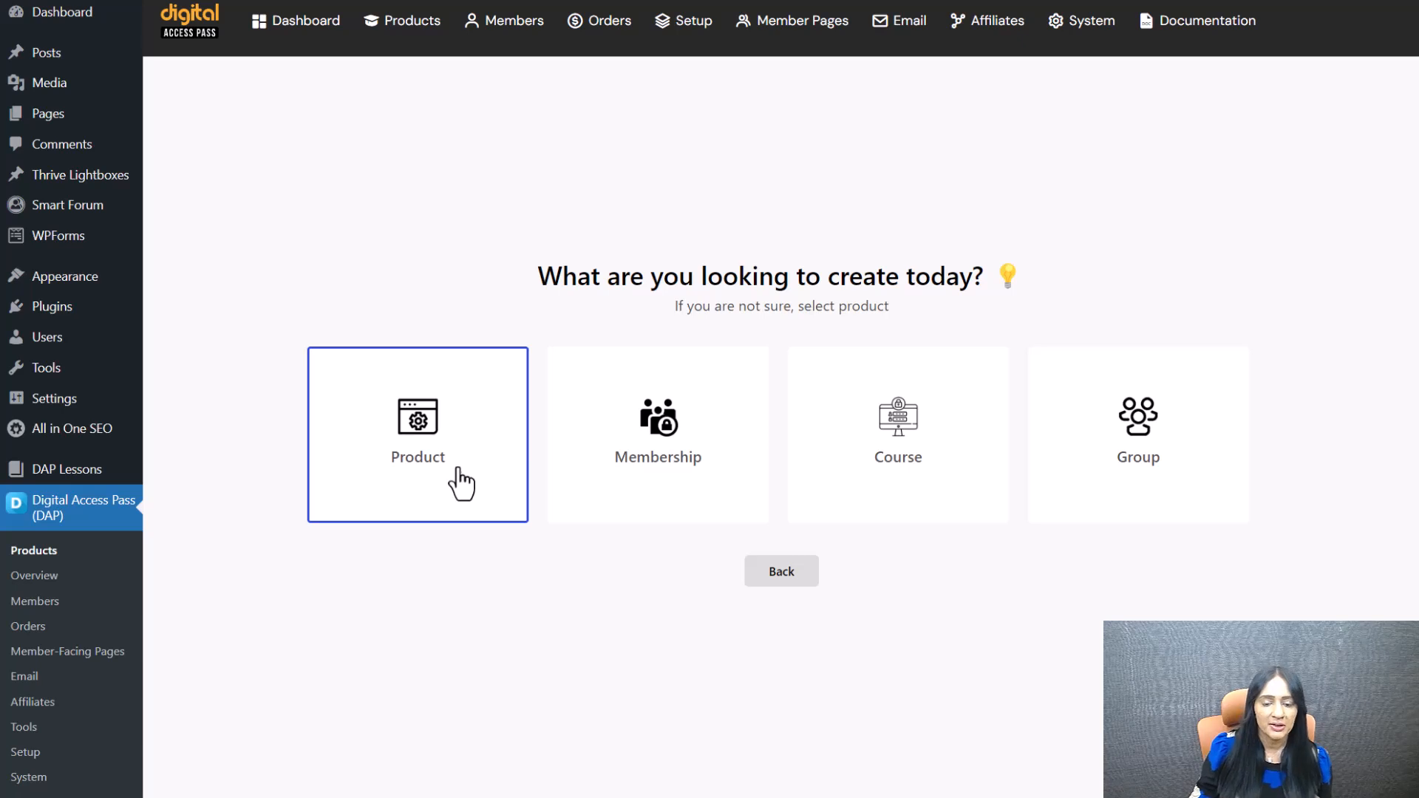
# Step: Choose Product as the item to create and make it free
pyautogui.click(426, 460)
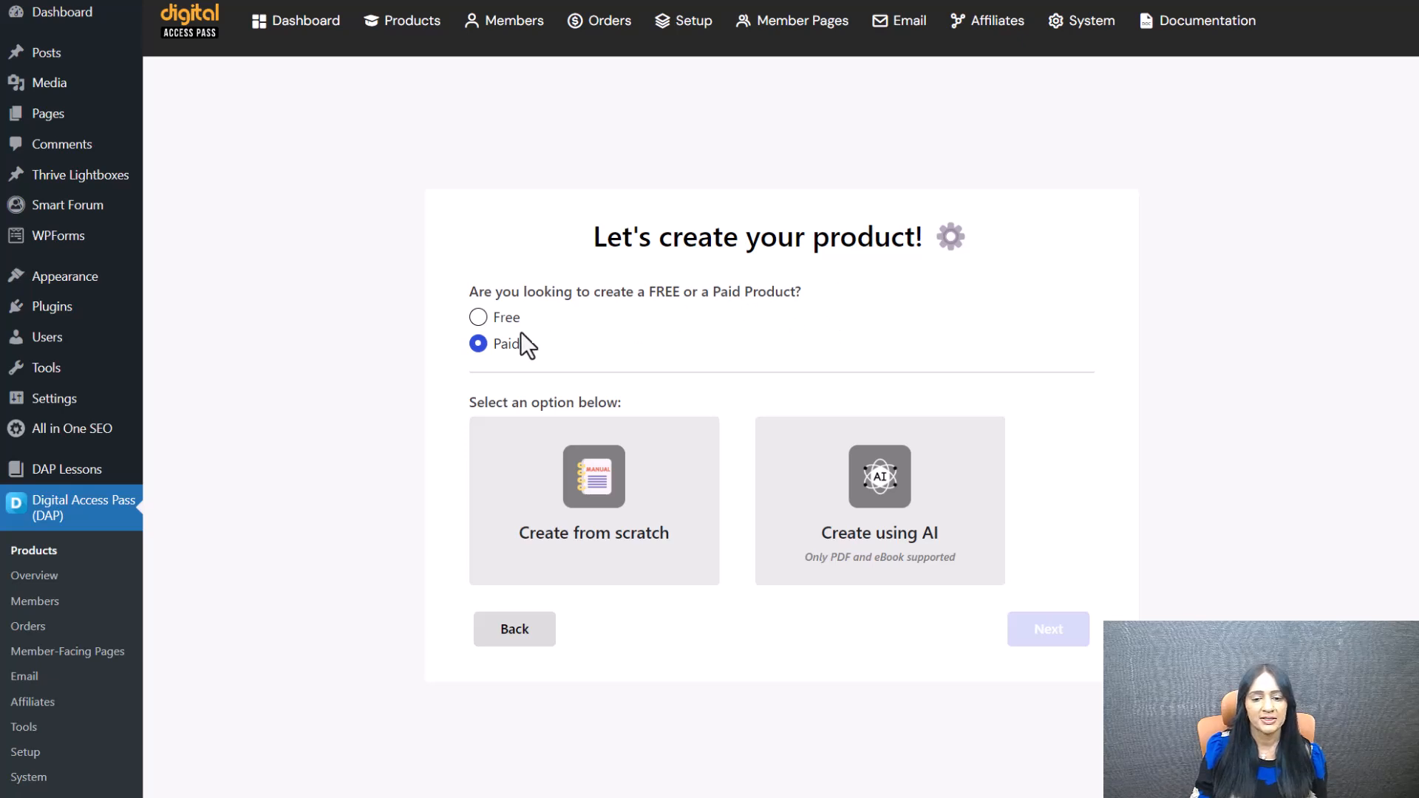
pyautogui.click(478, 320)
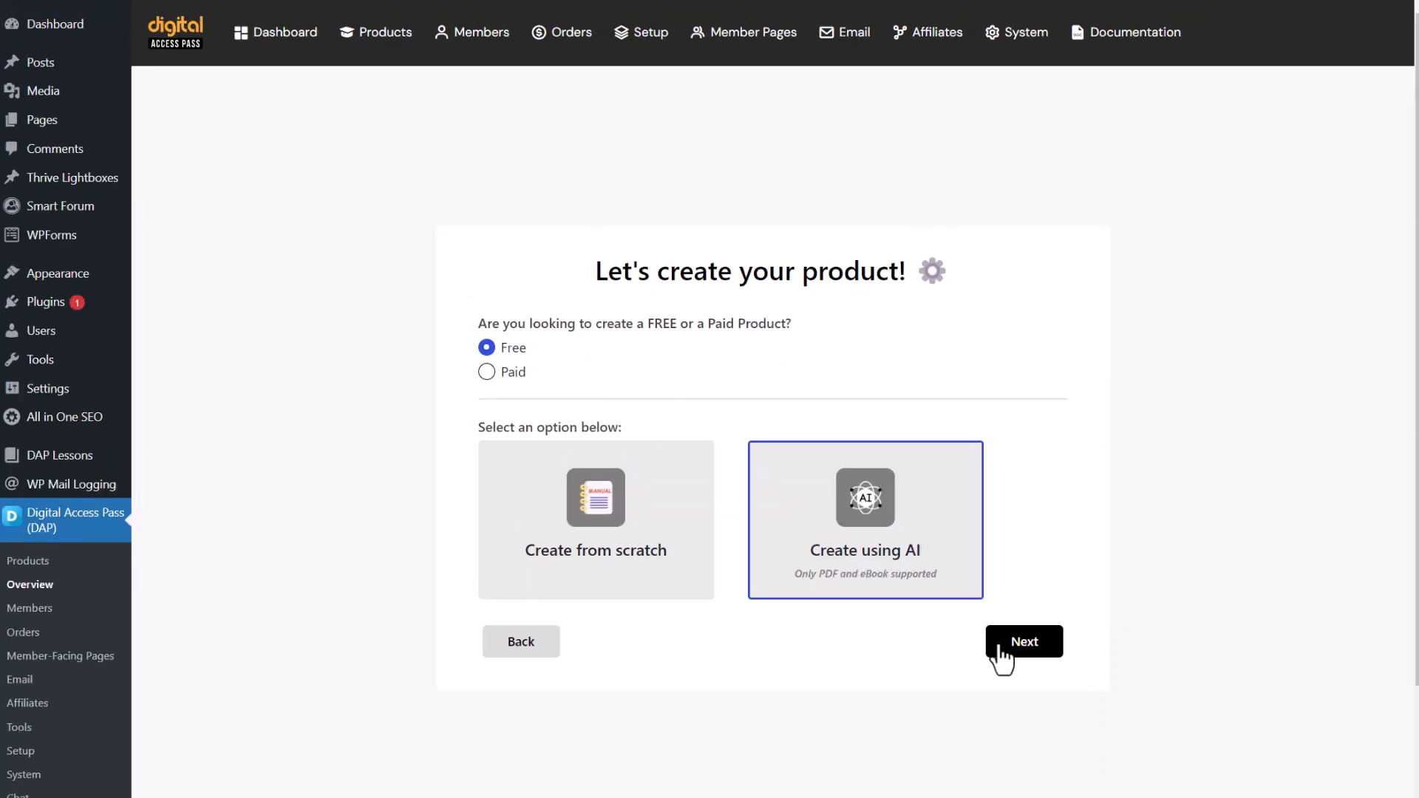
# Step: Generate the PDF report "From Zero to Hero: Mastering the List Building Game" with AI through the API call option and review its text
pyautogui.click(1042, 650)
pyautogui.click(1020, 533)
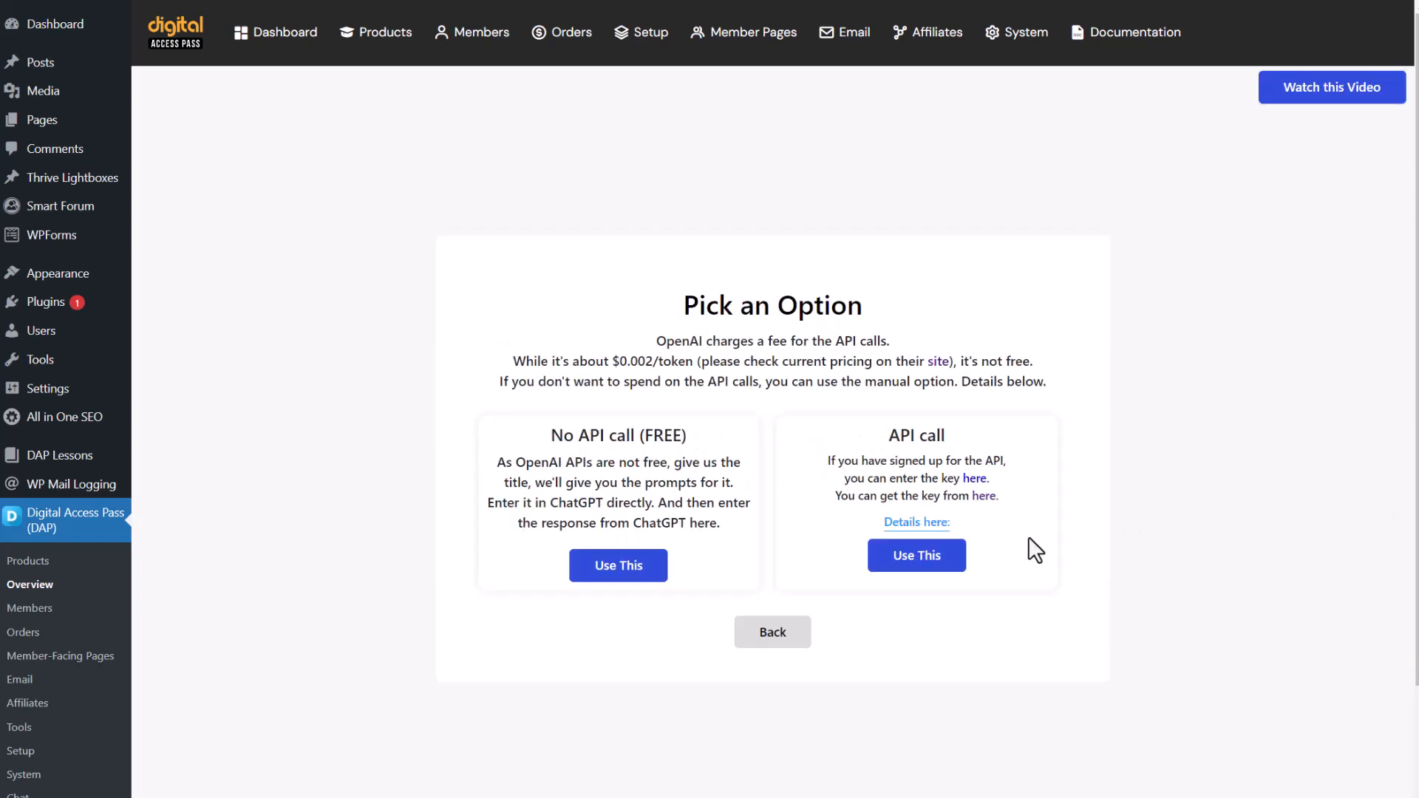
pyautogui.click(933, 555)
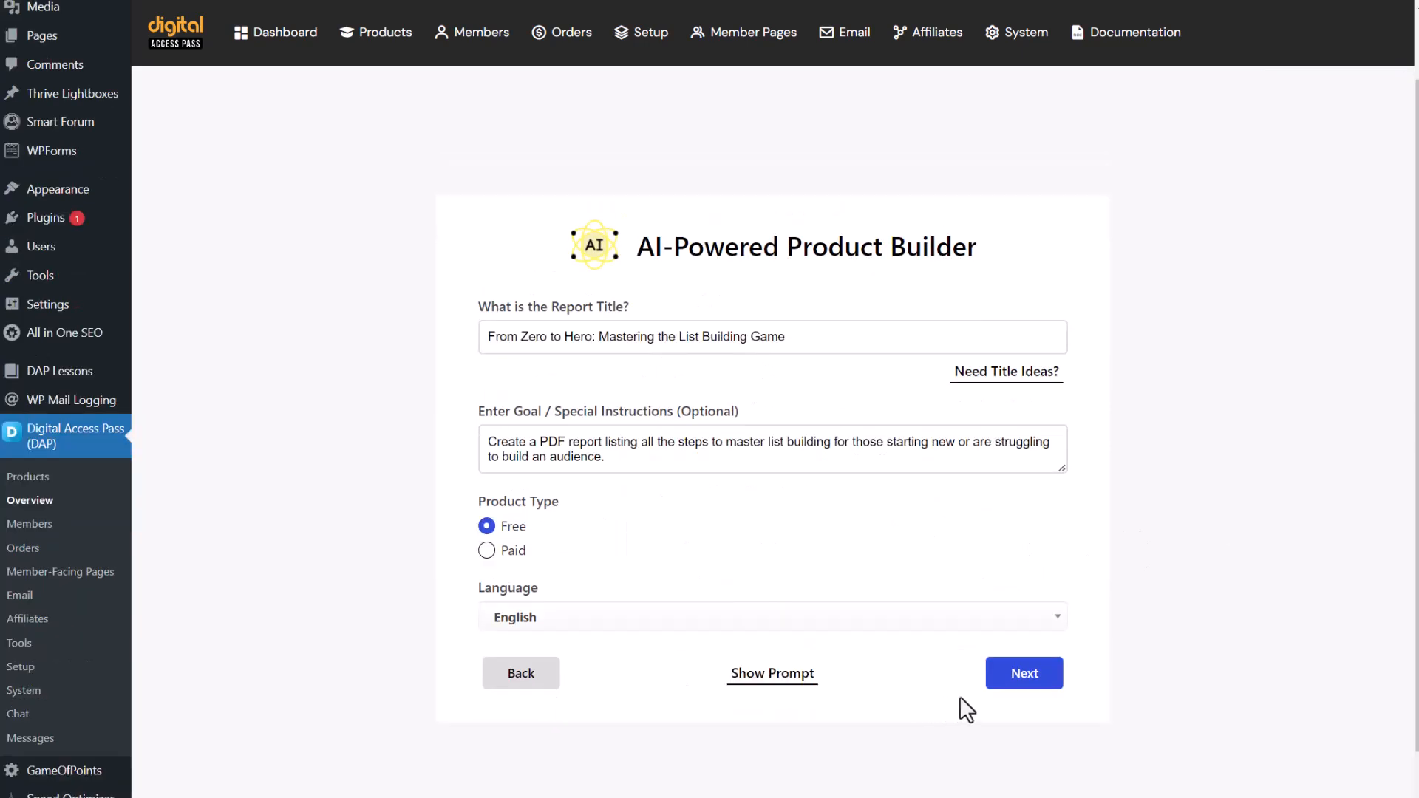
pyautogui.click(1024, 672)
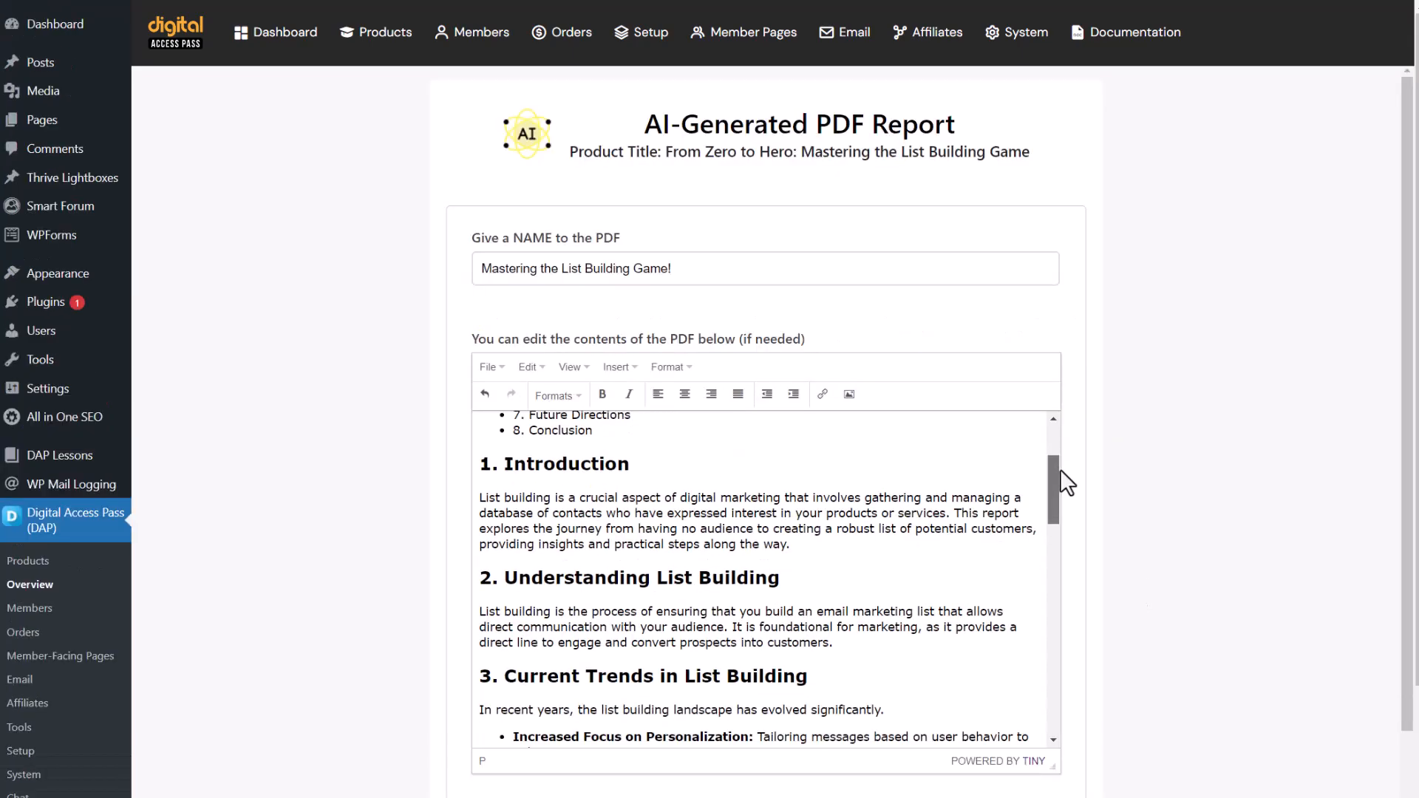
pyautogui.moveTo(1058, 478); pyautogui.dragTo(1063, 606)
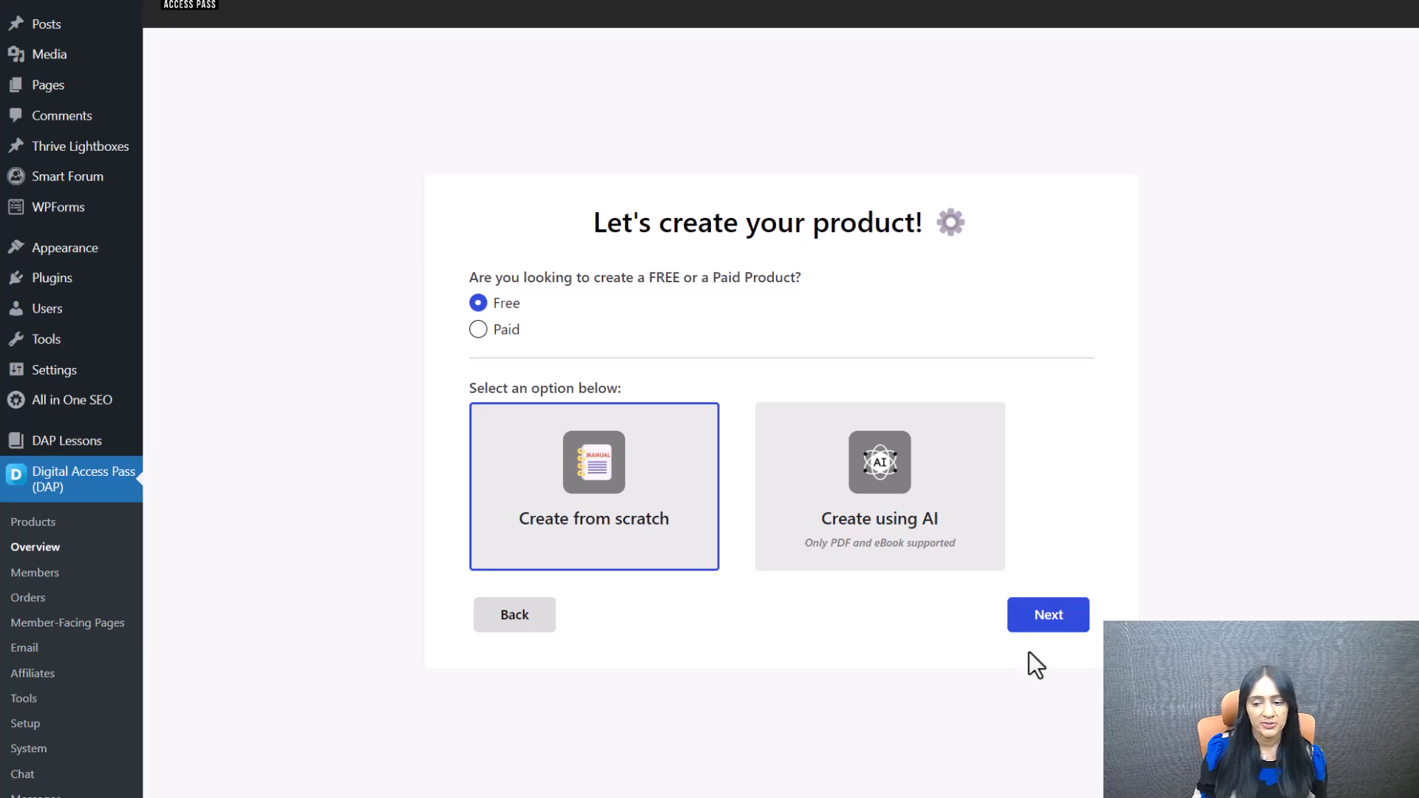
# Step: Continue creating the free product from scratch and choose Fixed as its access duration in the billing and access settings
pyautogui.click(1053, 613)
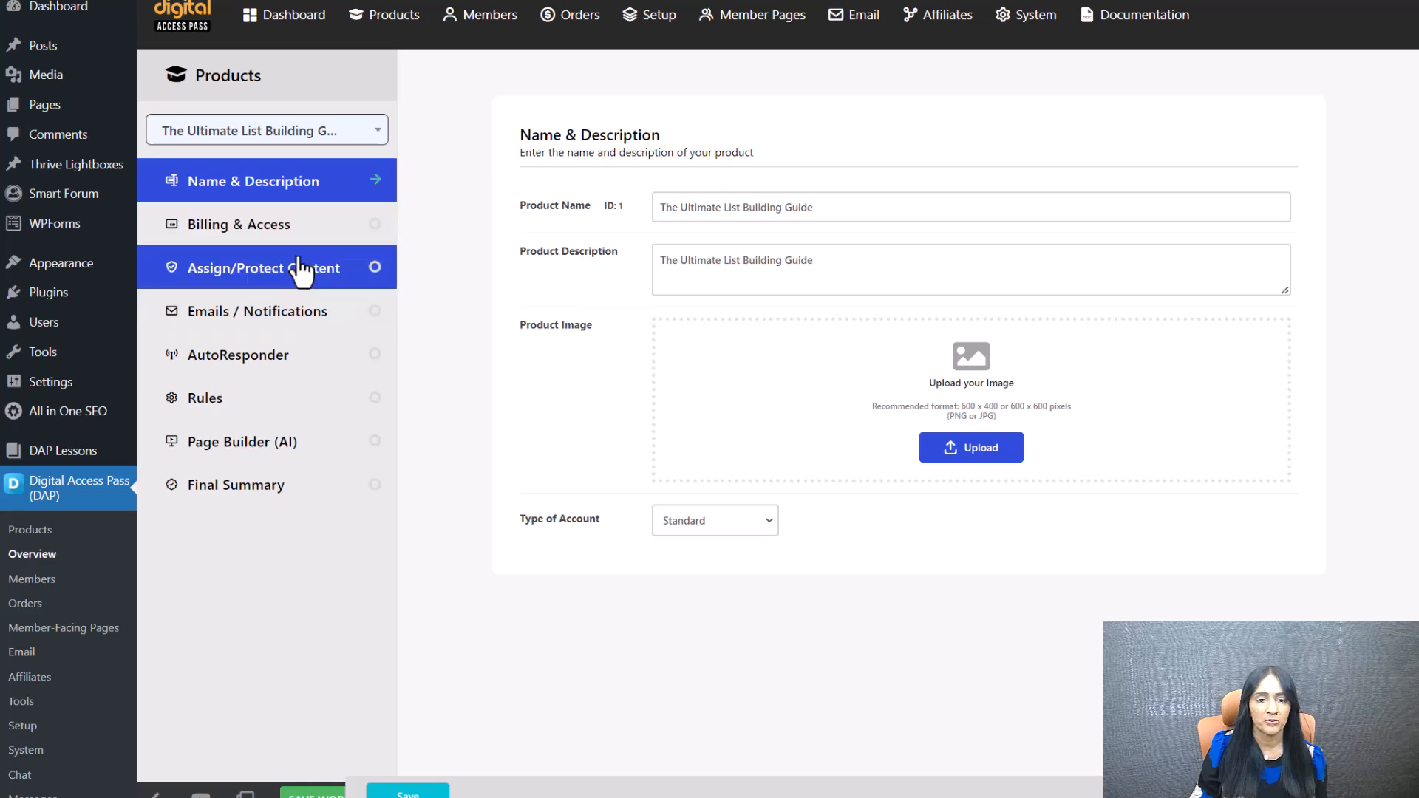
pyautogui.click(318, 235)
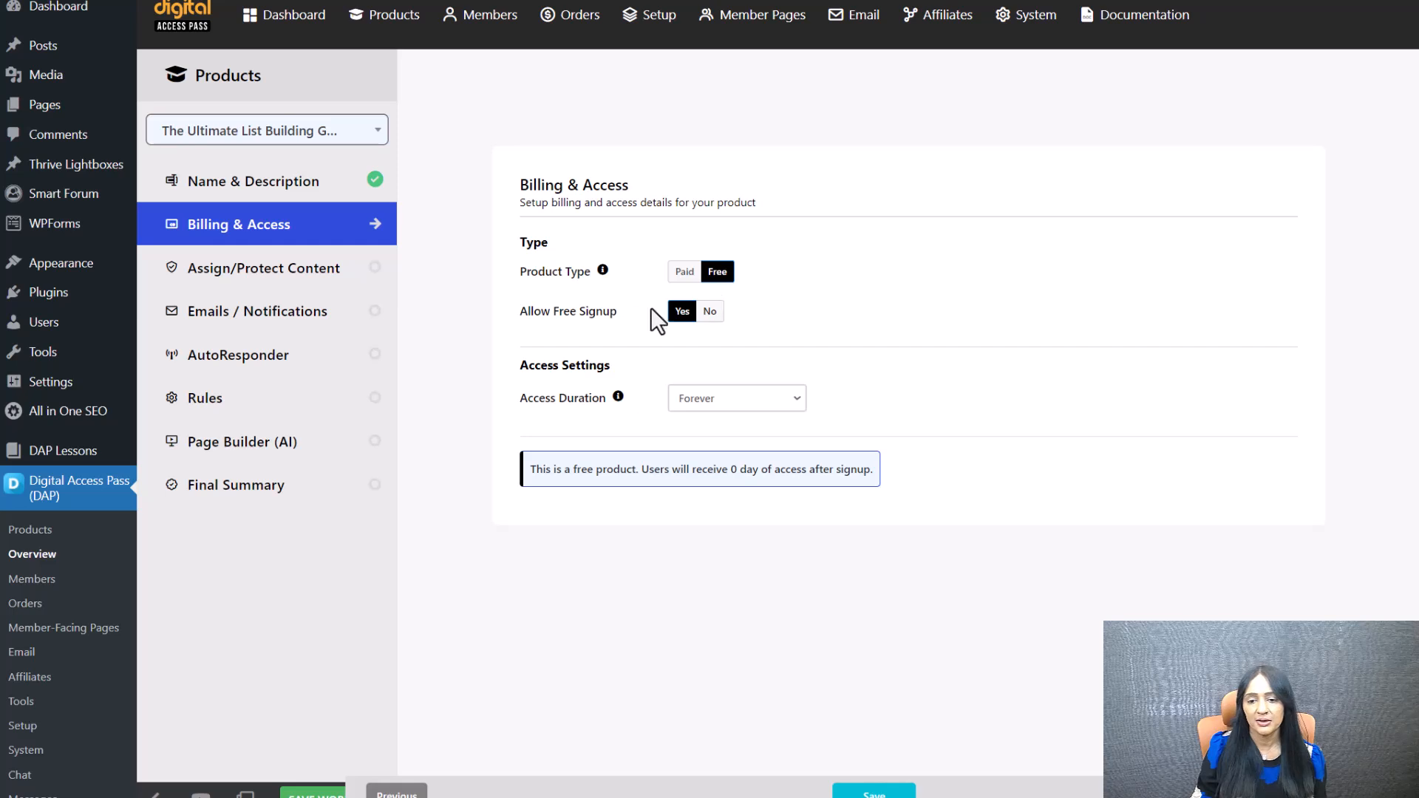
pyautogui.click(712, 399)
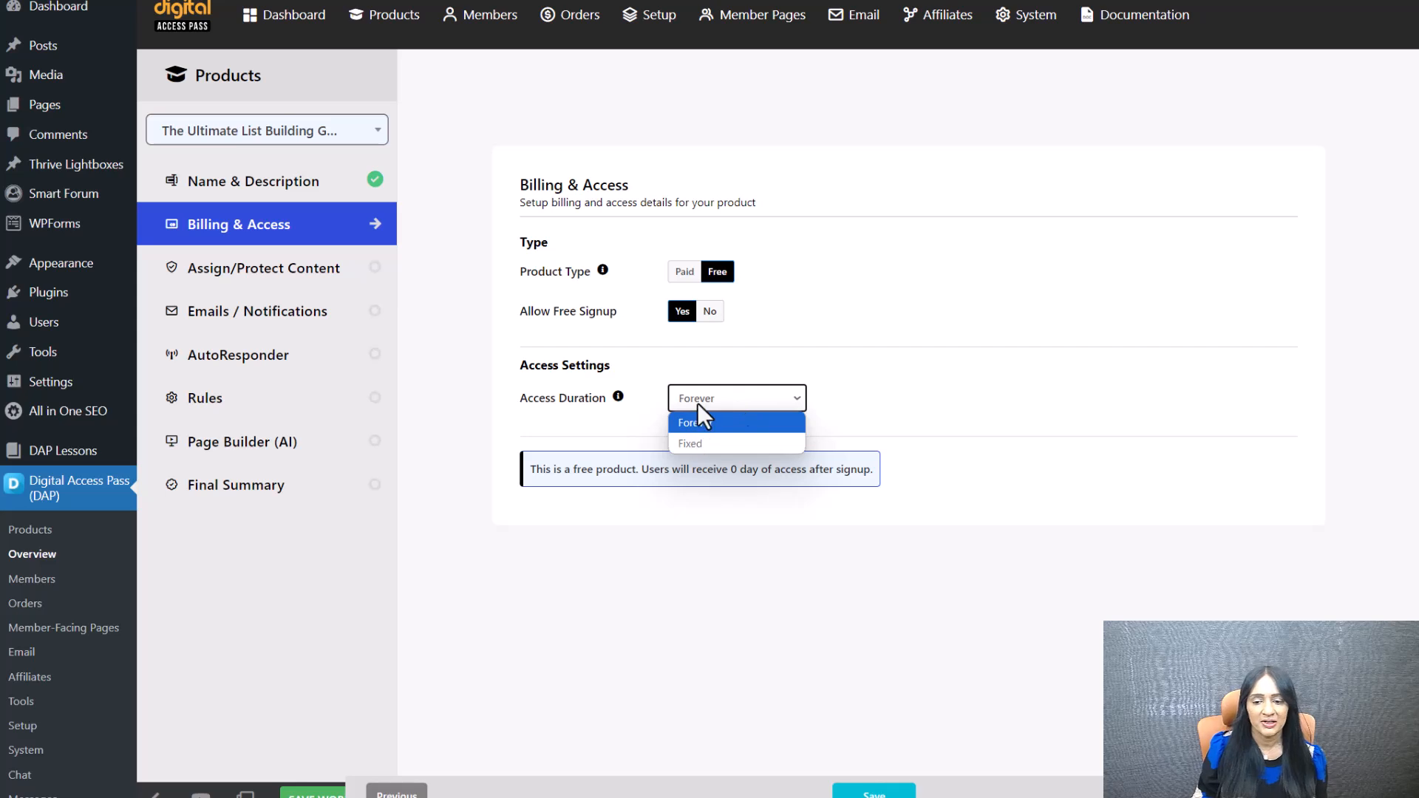
pyautogui.click(708, 444)
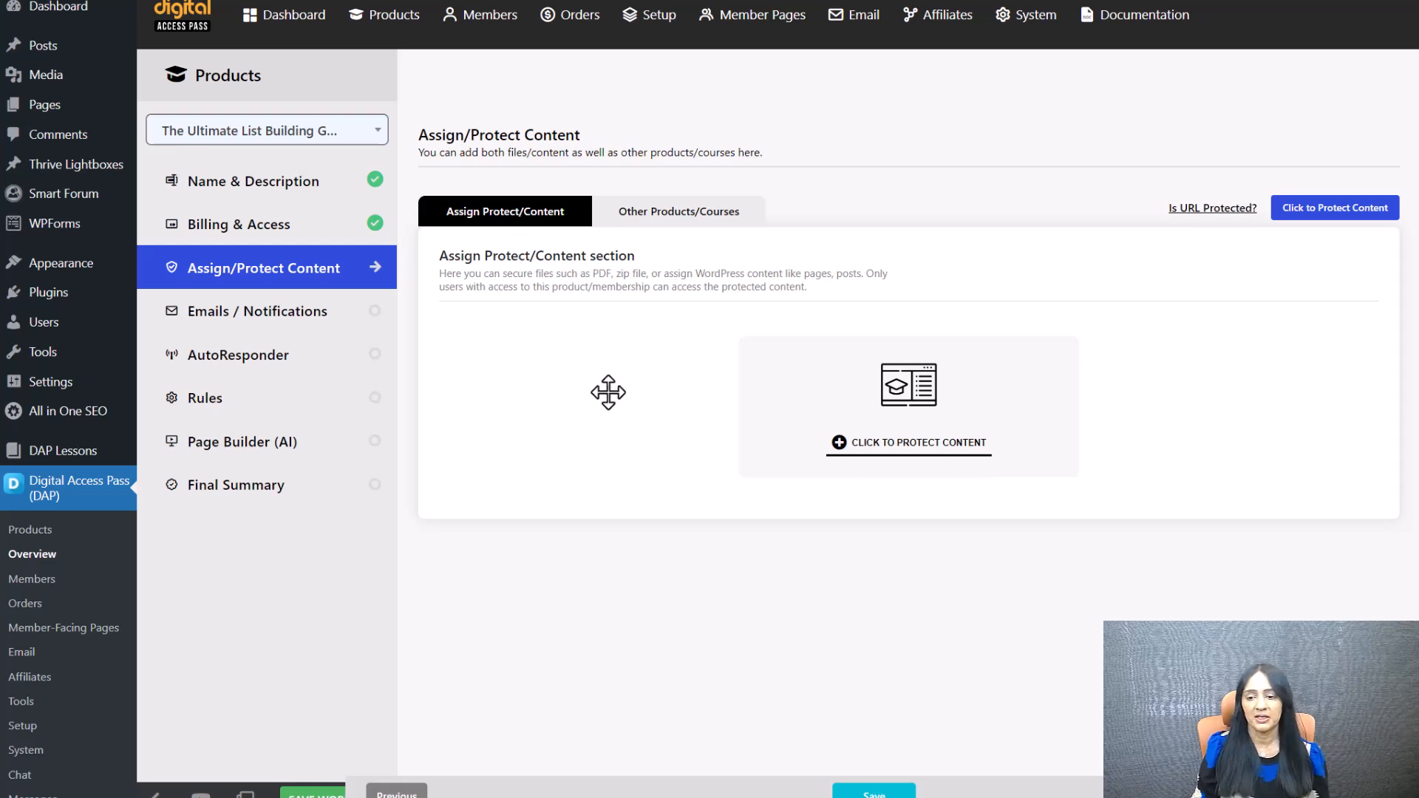
# Step: Start protecting content for The Ultimate List Building Guide, compare existing content with other resources, and choose to add other resources
pyautogui.click(916, 444)
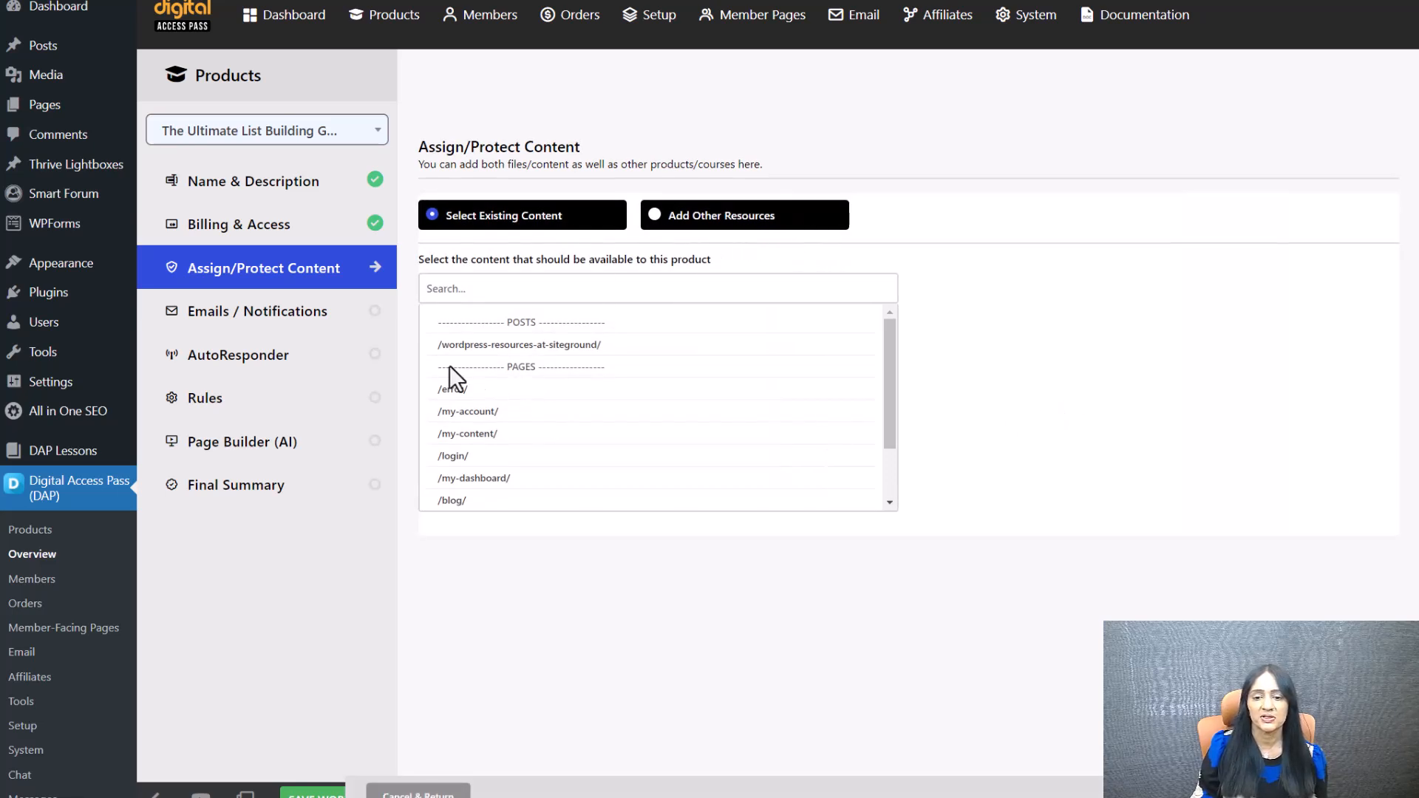
pyautogui.click(655, 215)
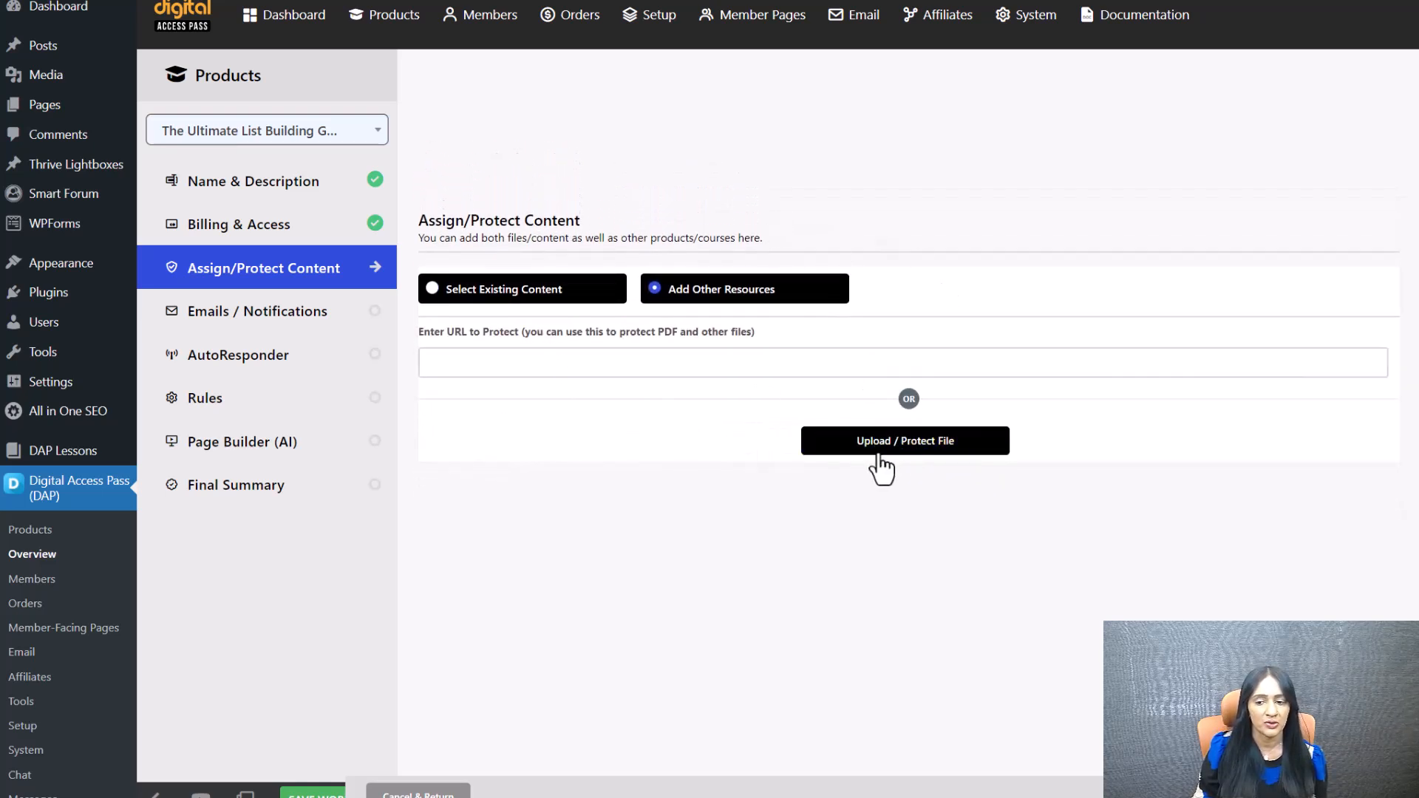
pyautogui.click(479, 368)
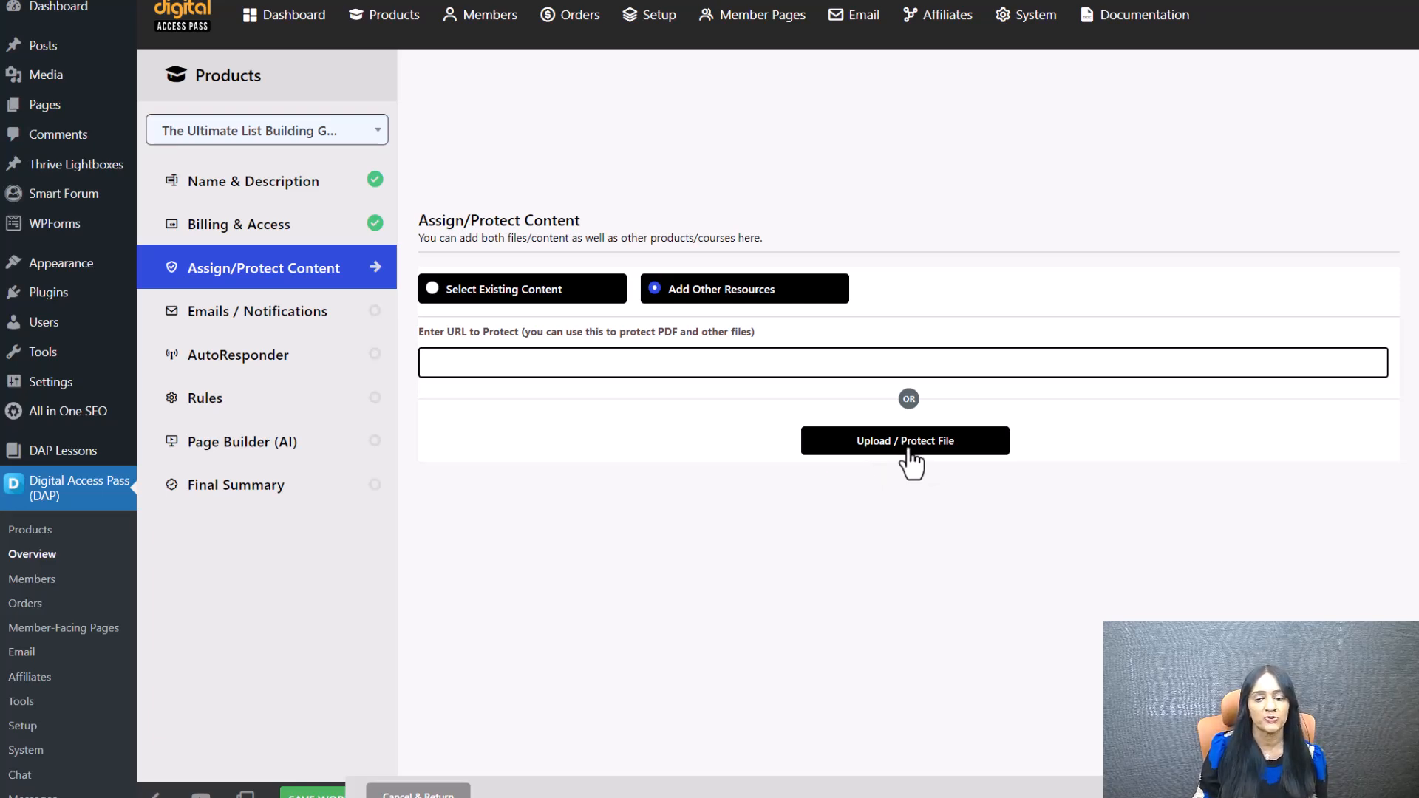
pyautogui.click(447, 290)
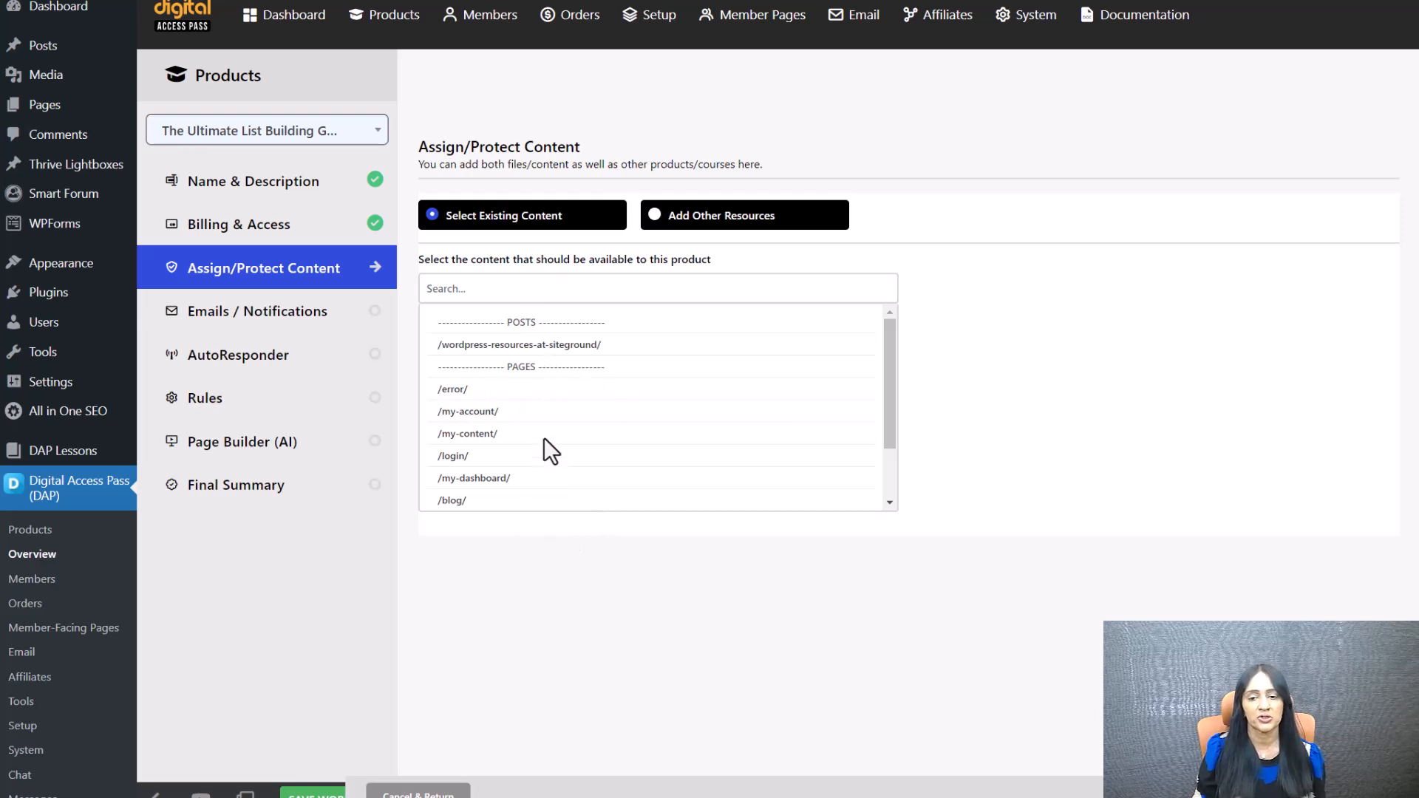
pyautogui.click(669, 224)
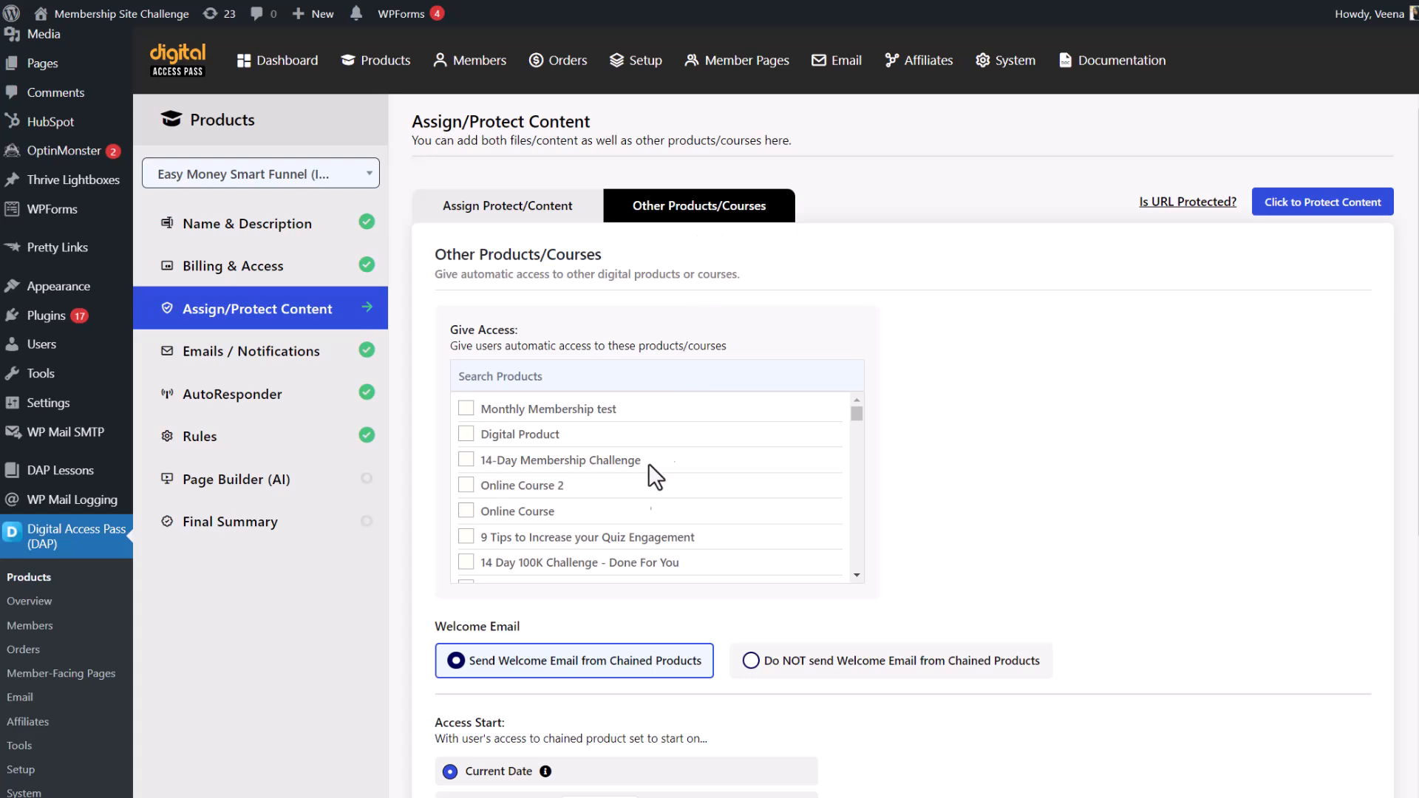
# Step: Give automatic access to Monthly Membership test, Digital Product, 14-Day Membership Challenge and 9 Tips to Increase your Quiz Engagement in the Easy Money Smart Funnel product
pyautogui.click(463, 410)
pyautogui.click(487, 437)
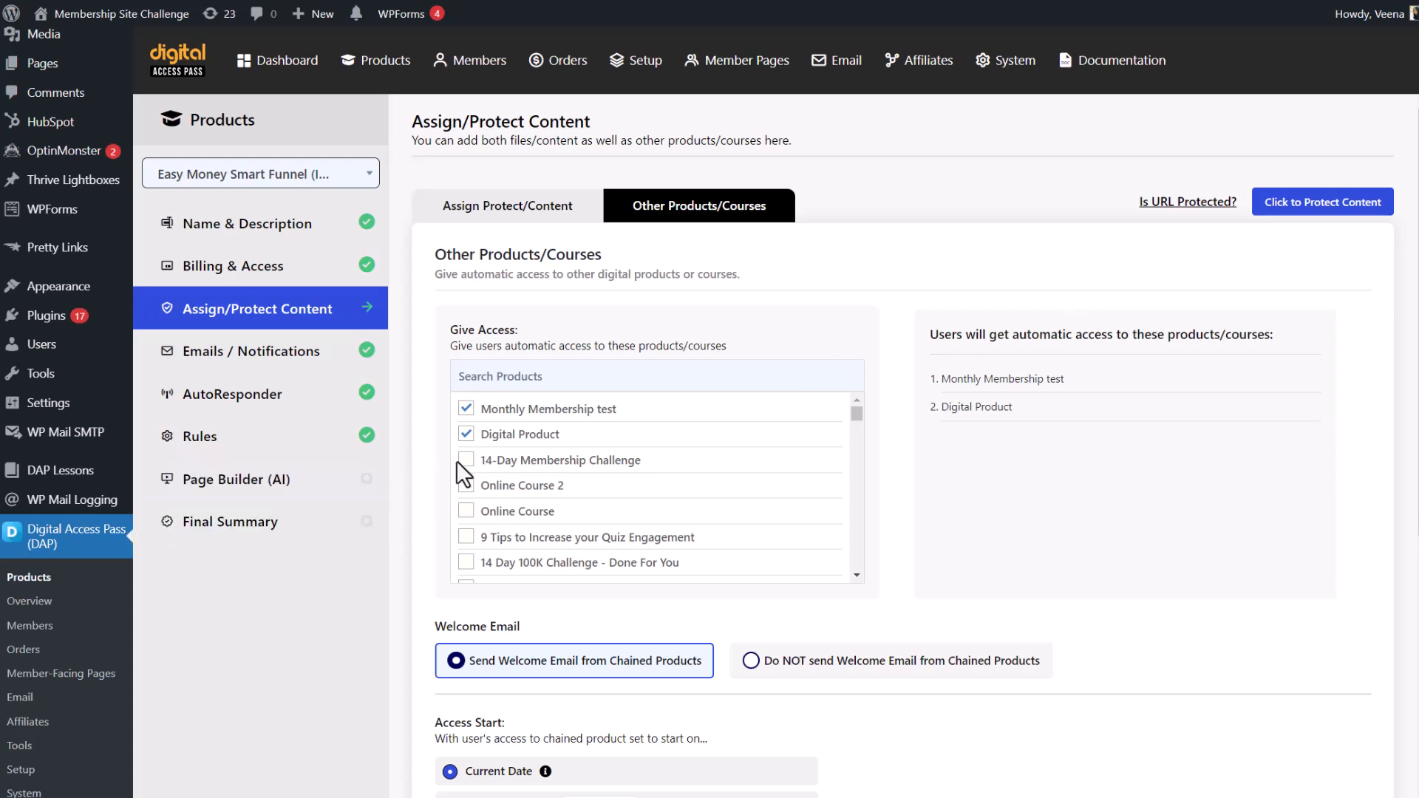
pyautogui.click(465, 465)
pyautogui.click(468, 537)
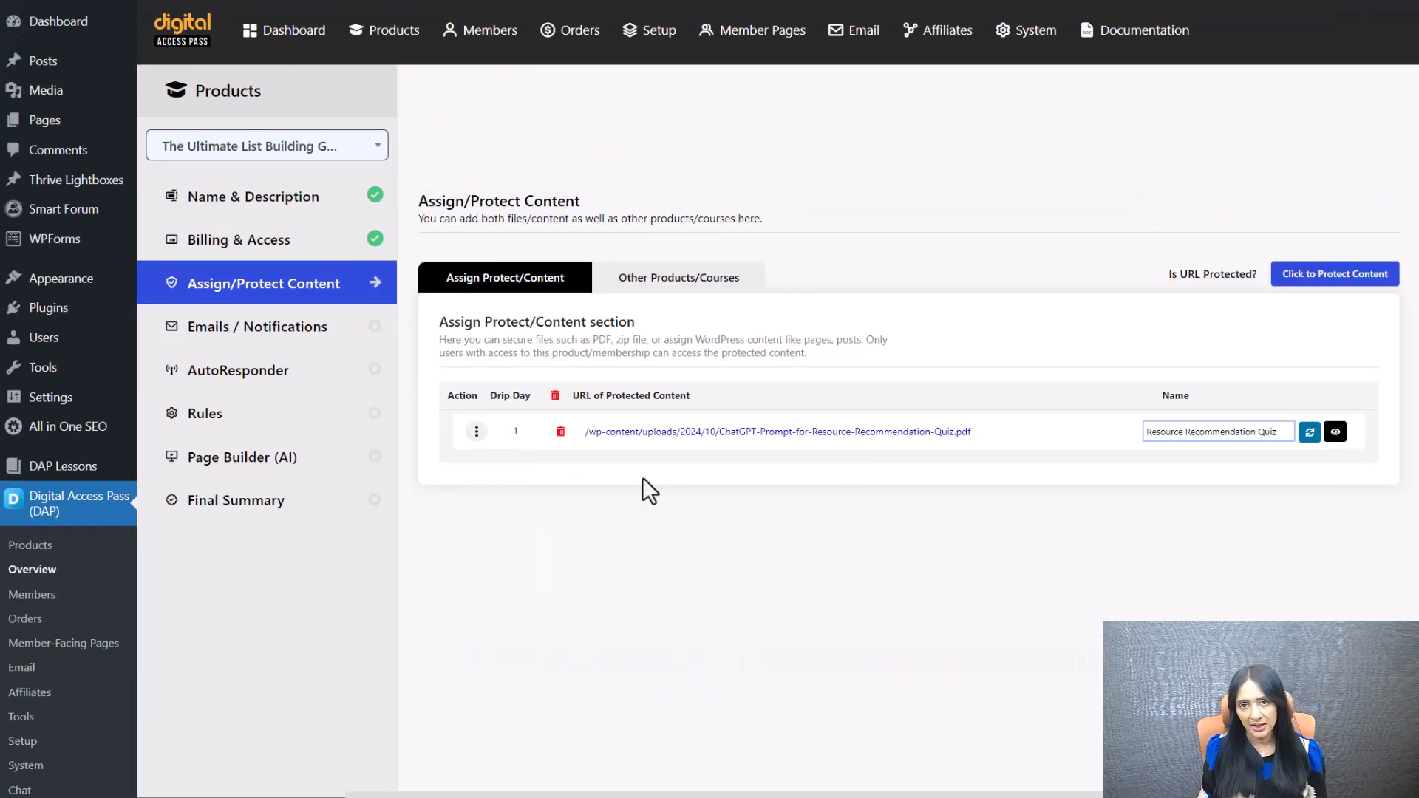
# Step: Try day-based availability from start day 5 and date-based availability in the Resource Recommendation Quiz's drip settings, and close them without saving
pyautogui.click(474, 432)
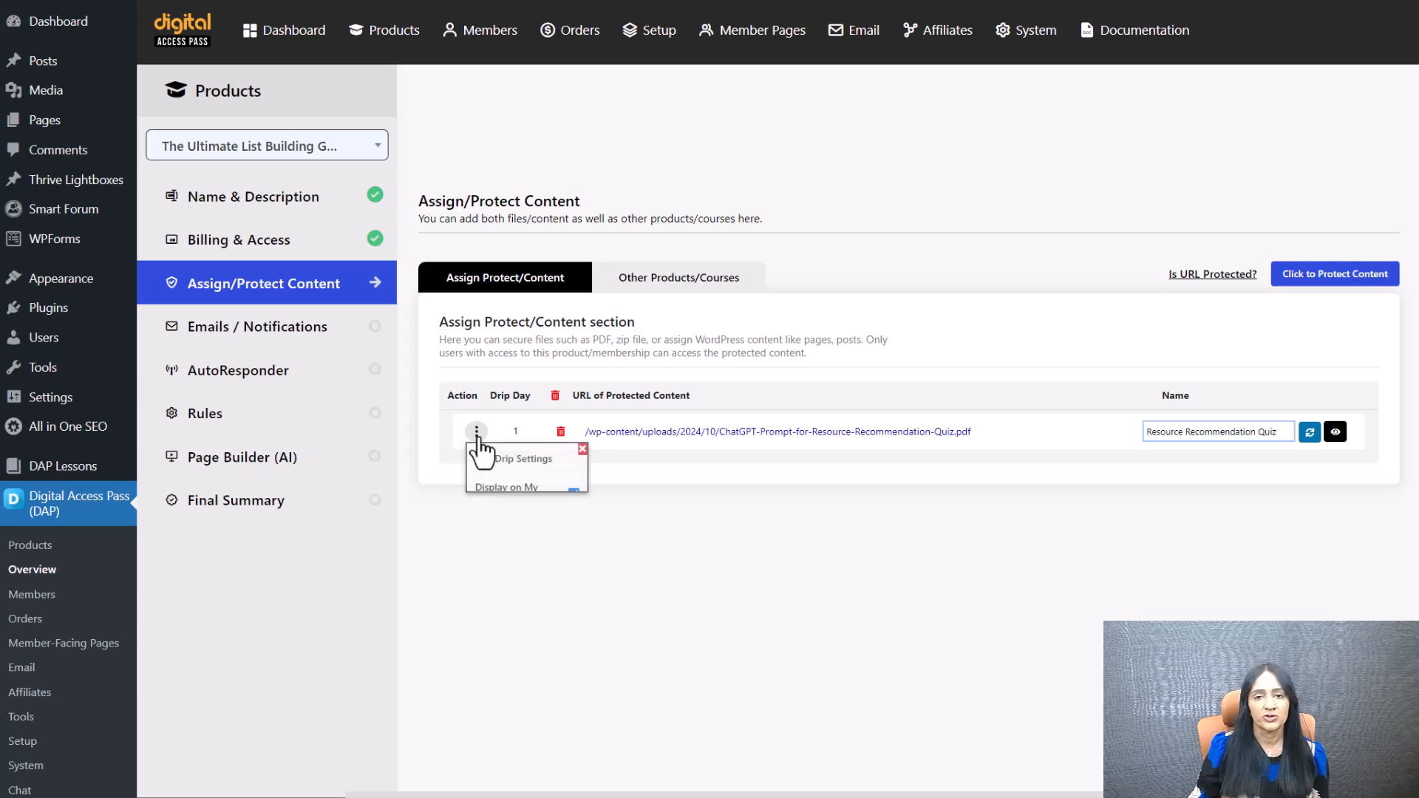
pyautogui.click(516, 460)
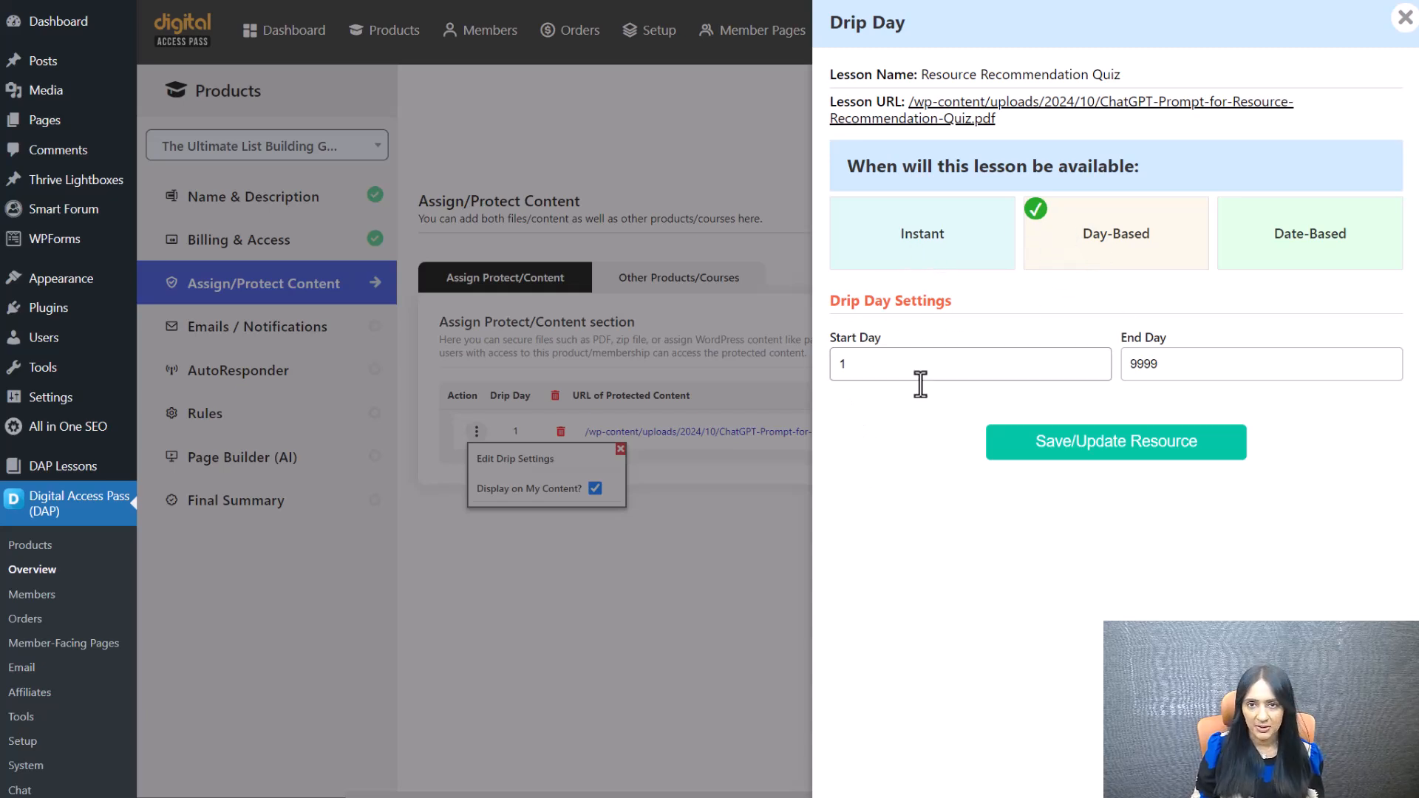
pyautogui.click(840, 356)
pyautogui.write('1')
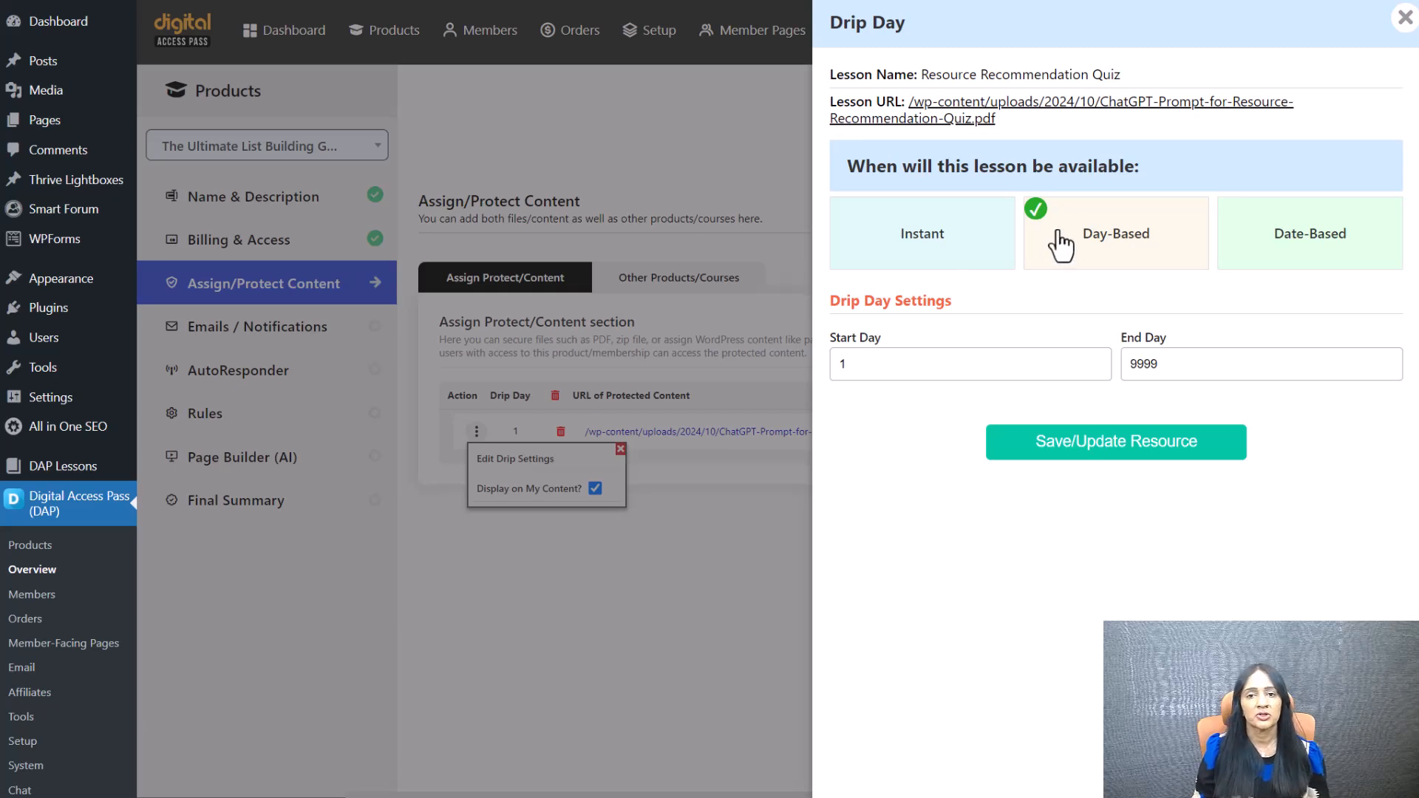
pyautogui.moveTo(897, 352); pyautogui.dragTo(723, 307)
pyautogui.click(878, 368)
pyautogui.moveTo(878, 368); pyautogui.dragTo(672, 371)
pyautogui.write('5')
pyautogui.click(887, 556)
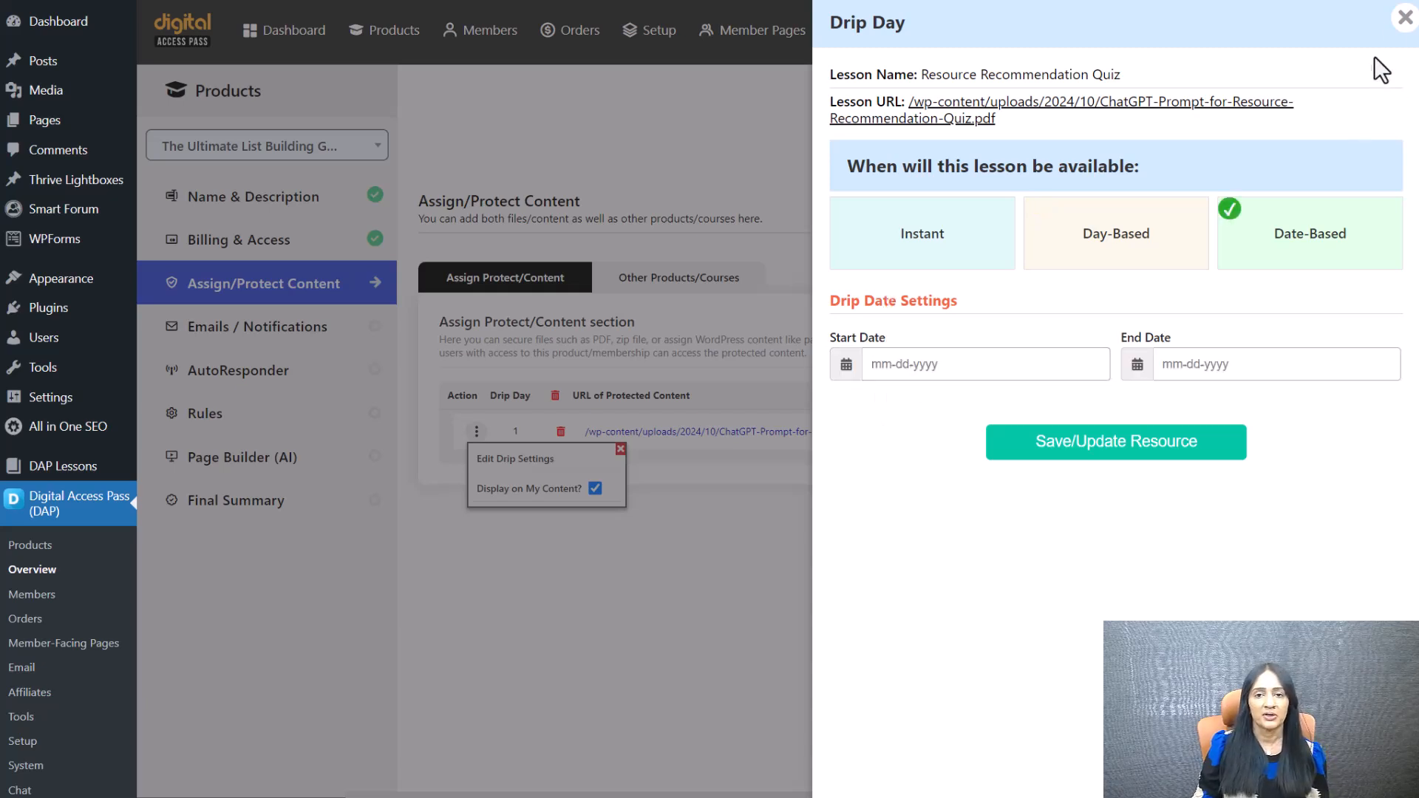
pyautogui.click(1404, 16)
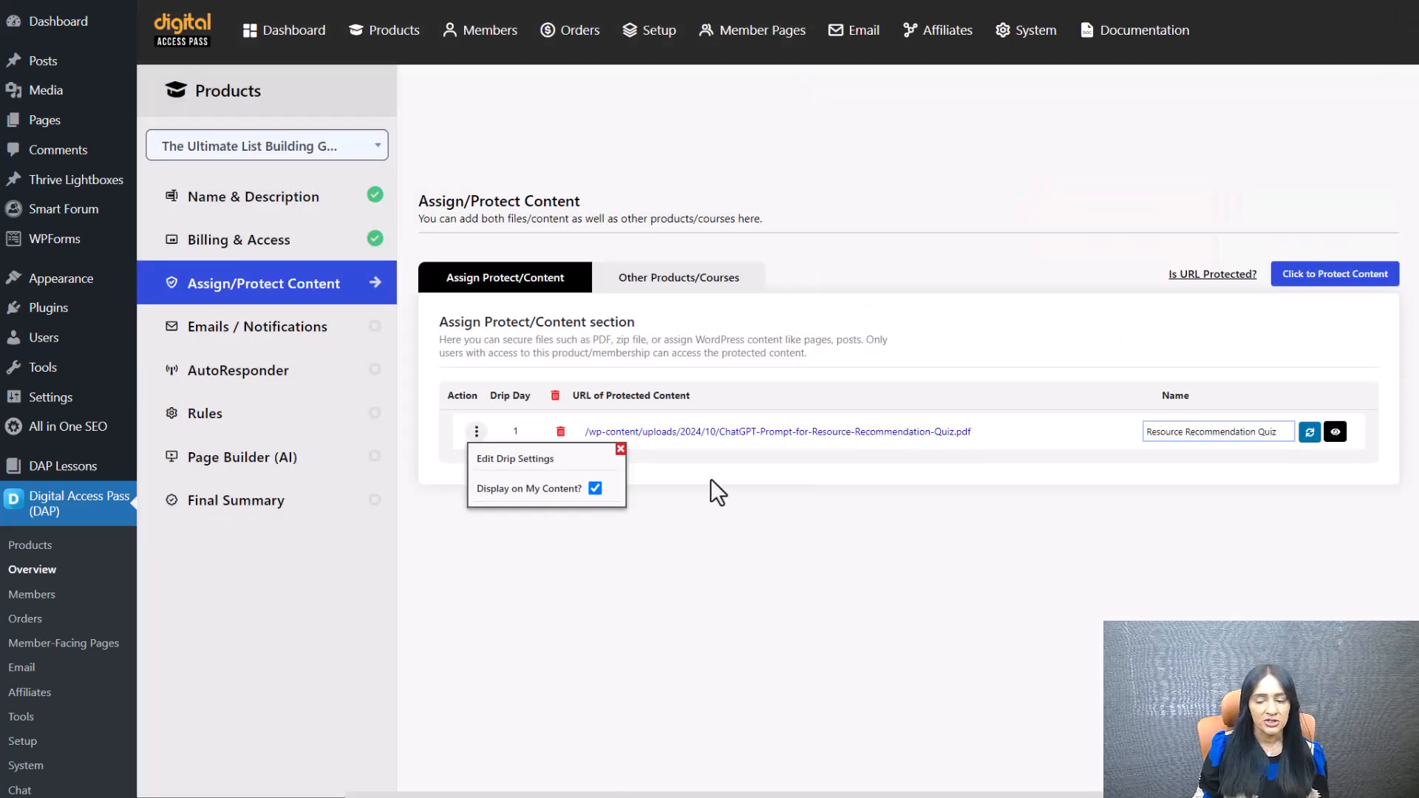
pyautogui.click(621, 449)
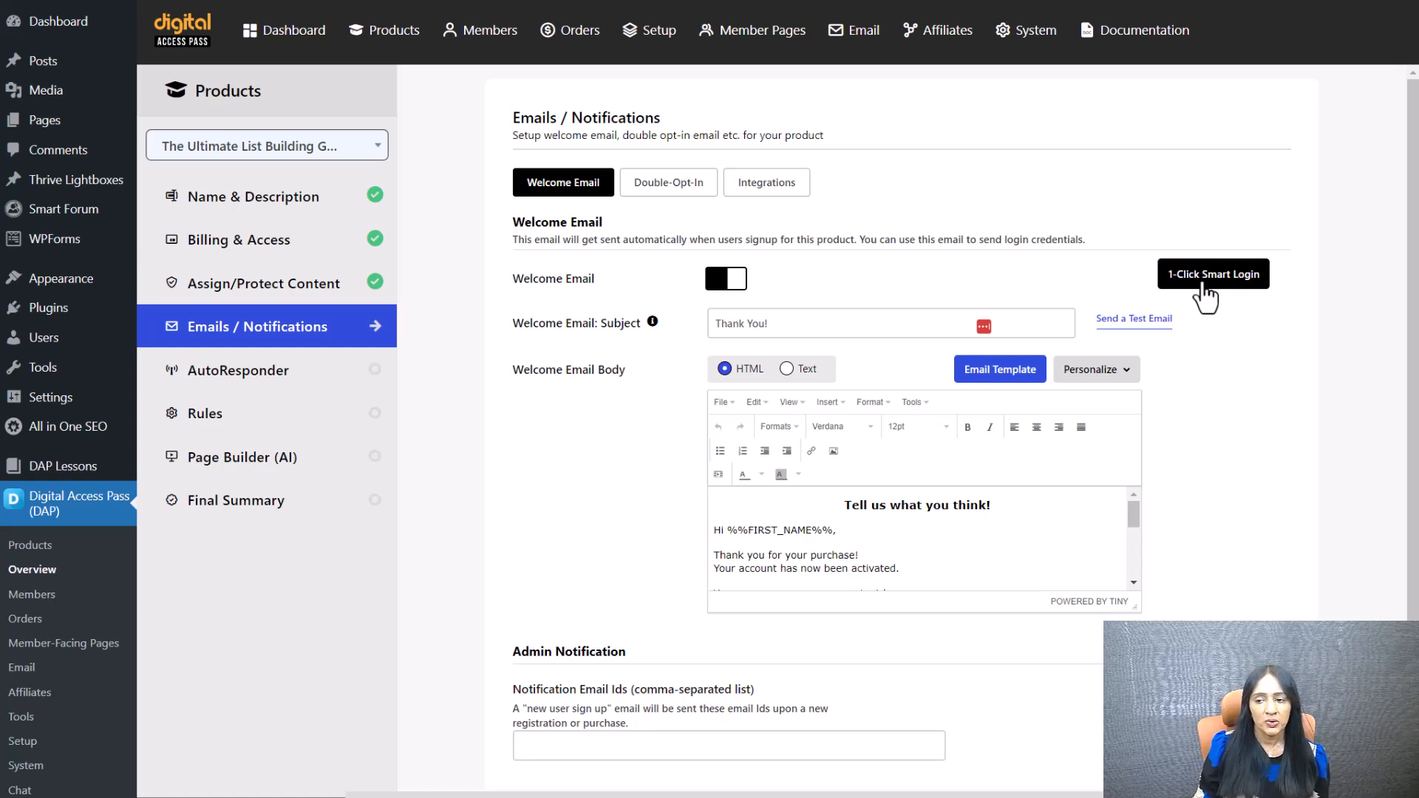
# Step: Review the 1-Click Smart Login options in the product's email notifications, comparing the default login URL merge tag with the custom redirect shortcode
pyautogui.click(1205, 298)
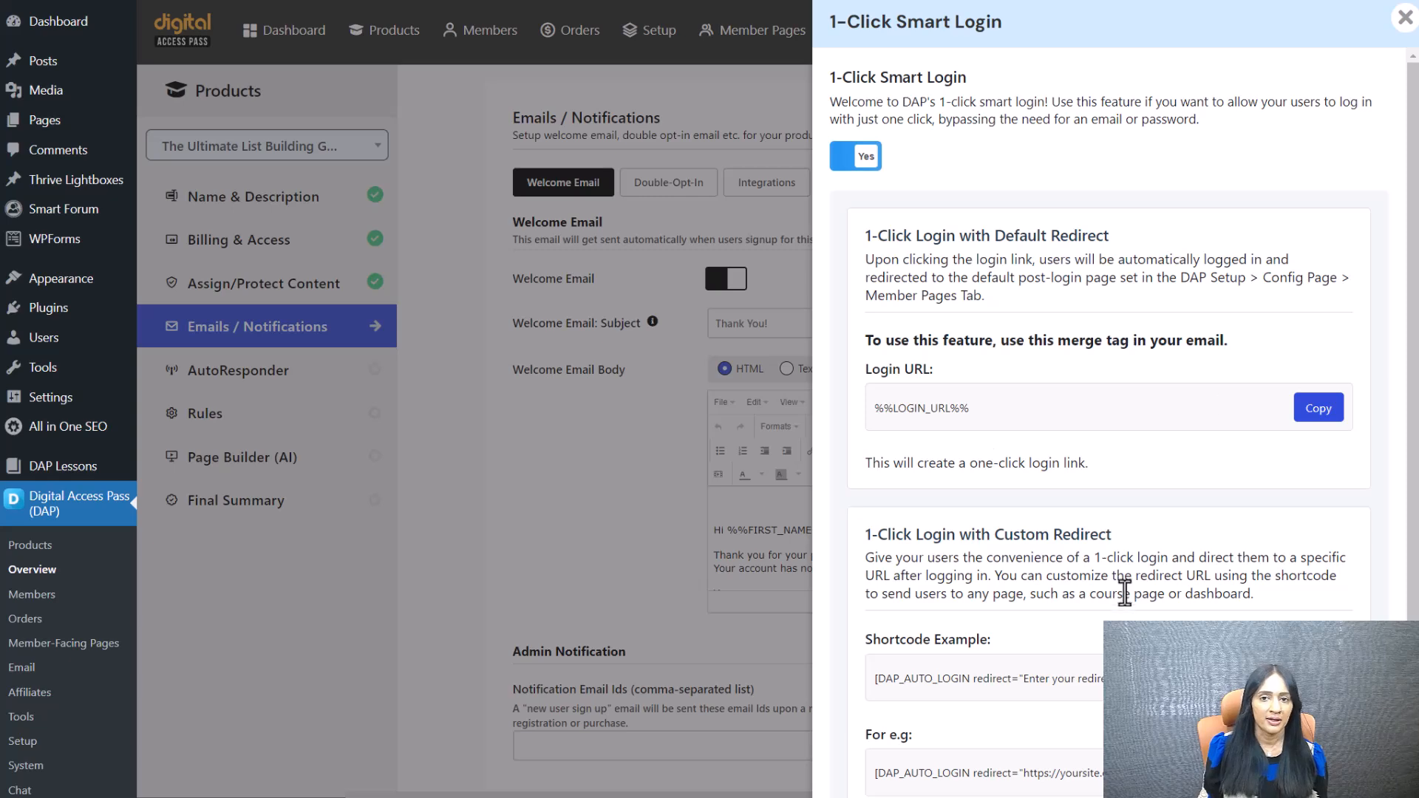
pyautogui.scroll(-1, 1144, 577)
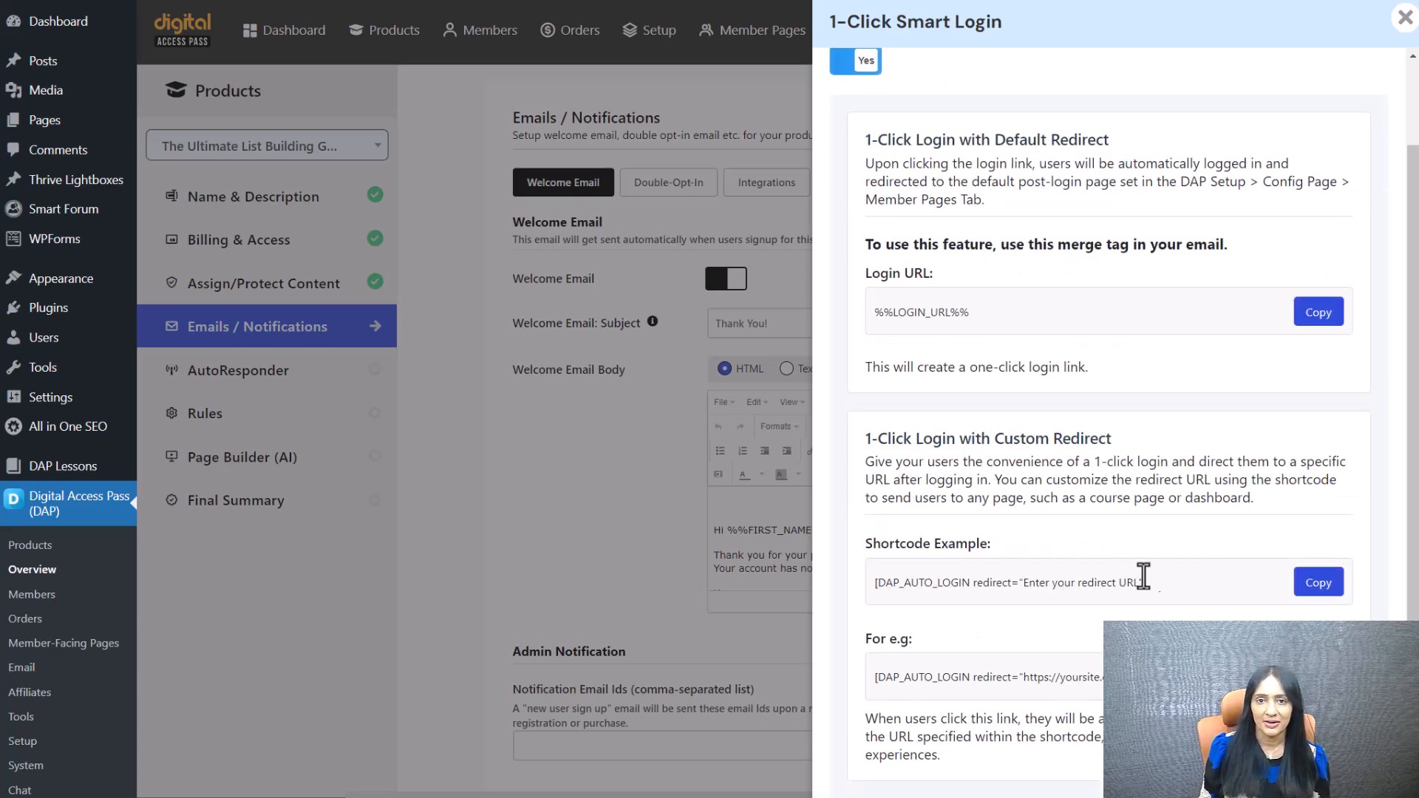
pyautogui.scroll(1, 924, 432)
pyautogui.click(920, 425)
pyautogui.click(917, 427)
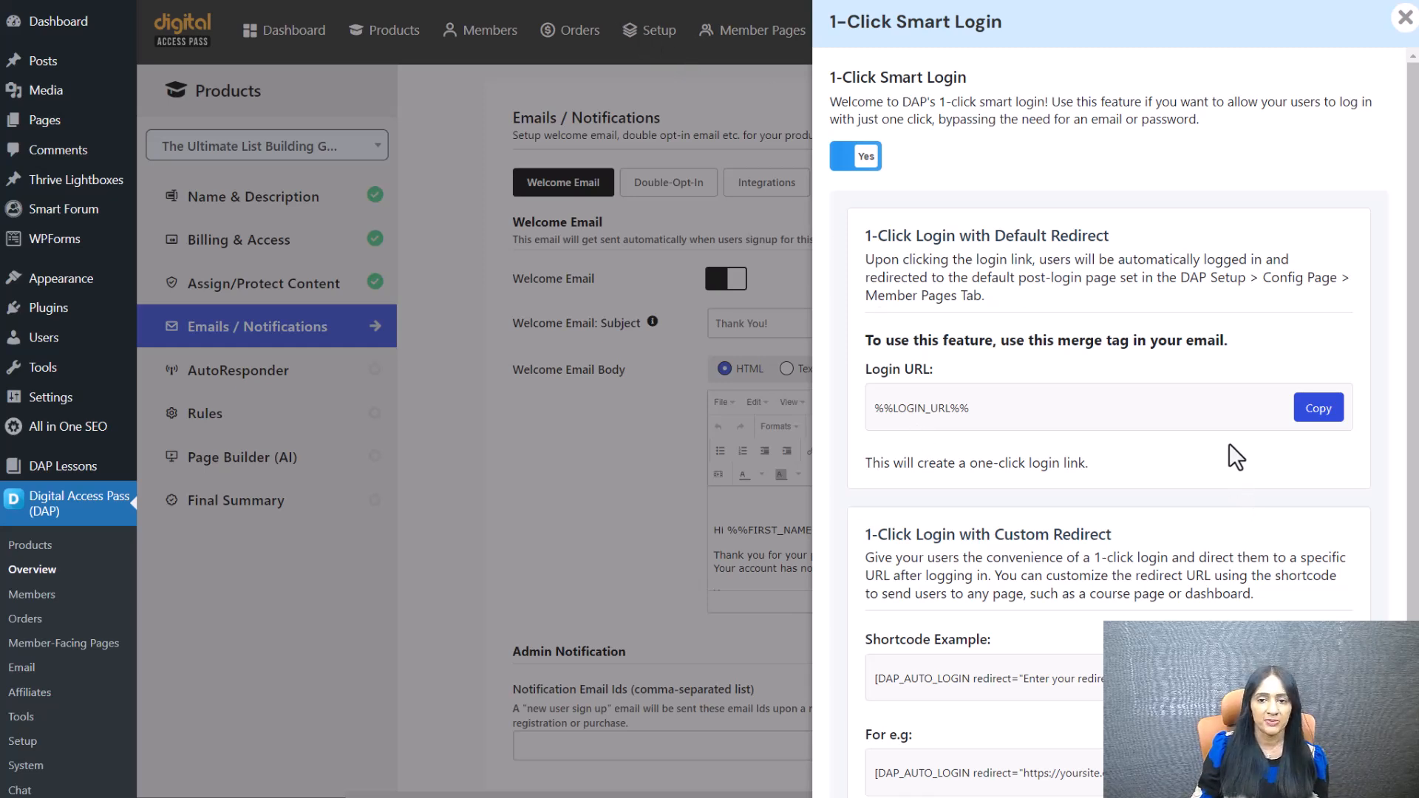
pyautogui.scroll(-1, 953, 558)
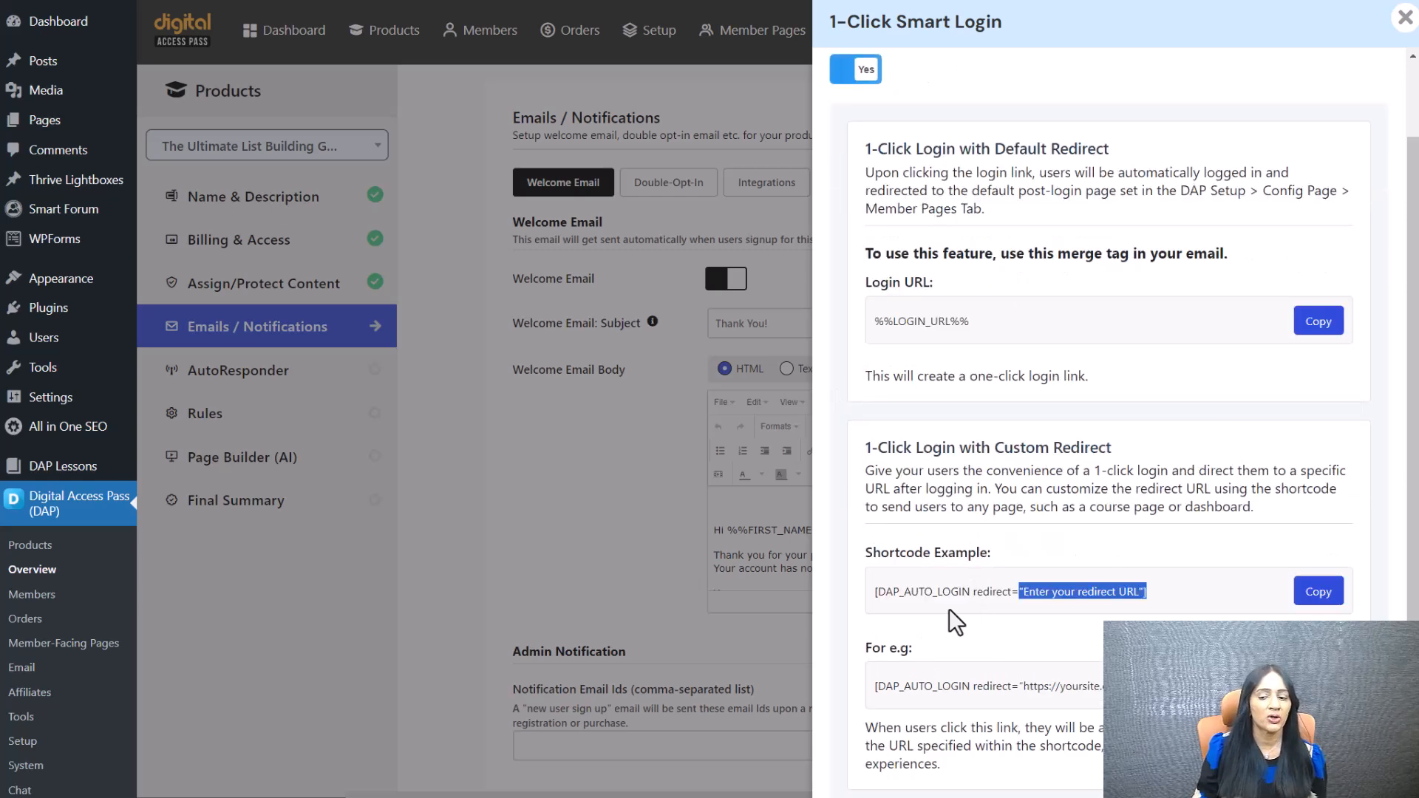
pyautogui.click(1081, 597)
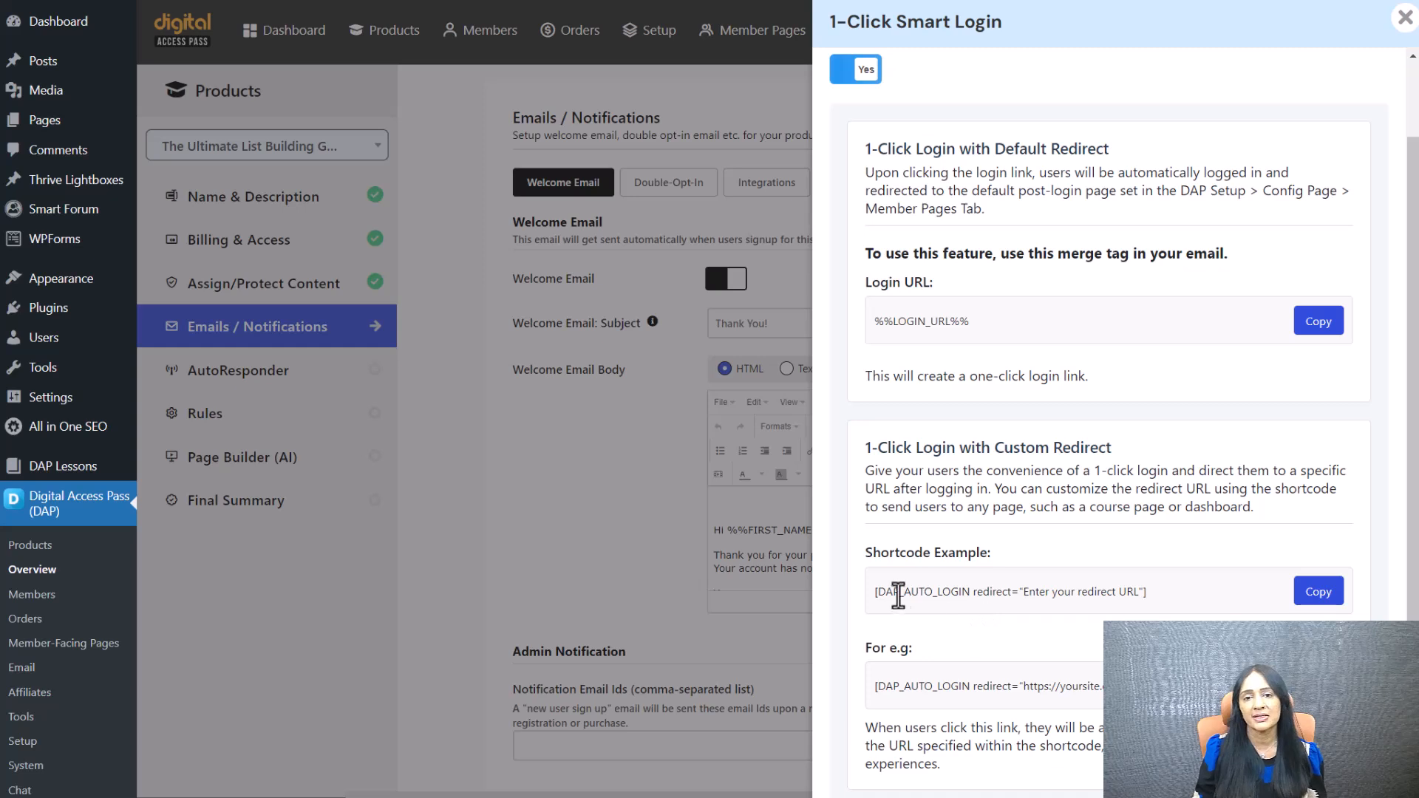
pyautogui.moveTo(876, 591); pyautogui.dragTo(1150, 593)
pyautogui.click(975, 591)
pyautogui.click(1061, 686)
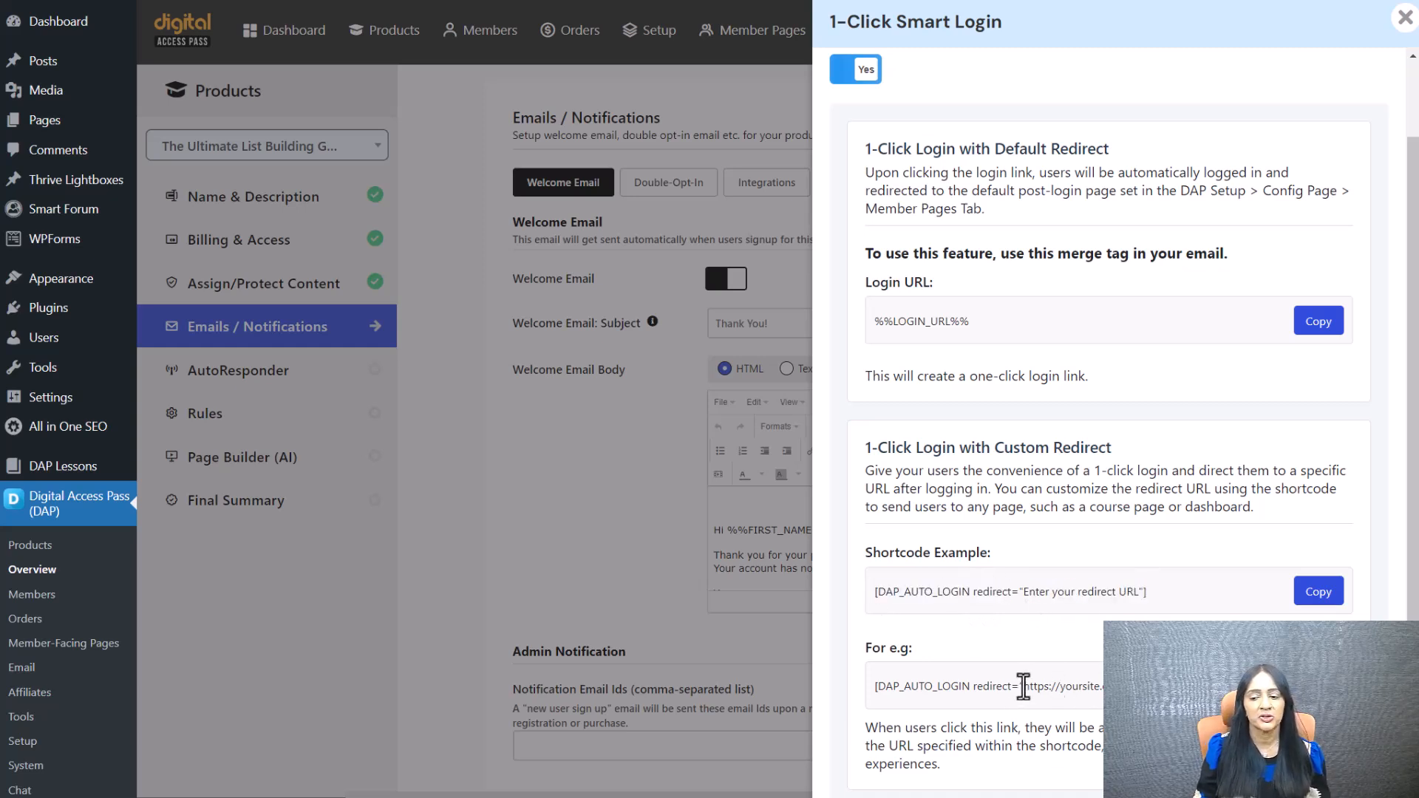
pyautogui.moveTo(1024, 686); pyautogui.dragTo(1116, 688)
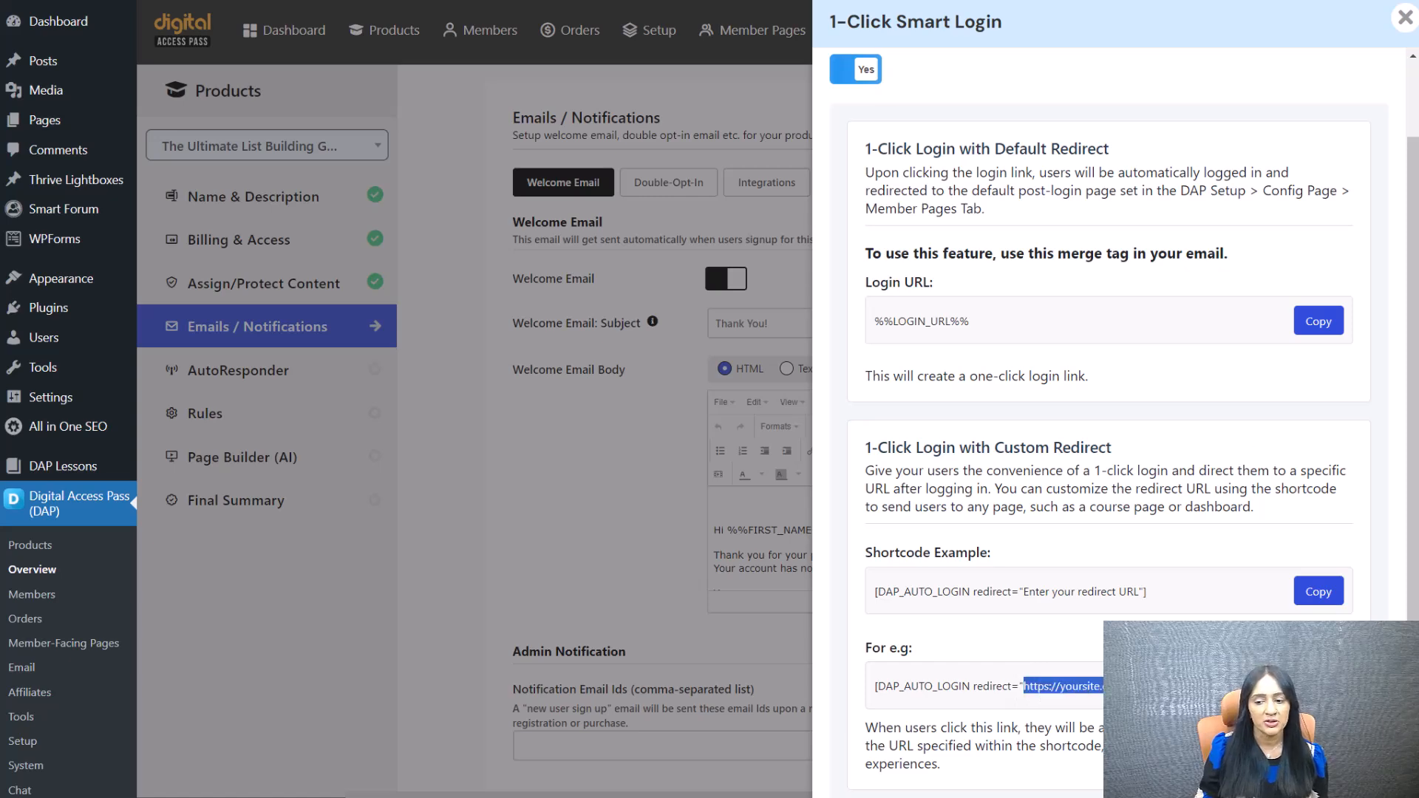
pyautogui.click(1405, 17)
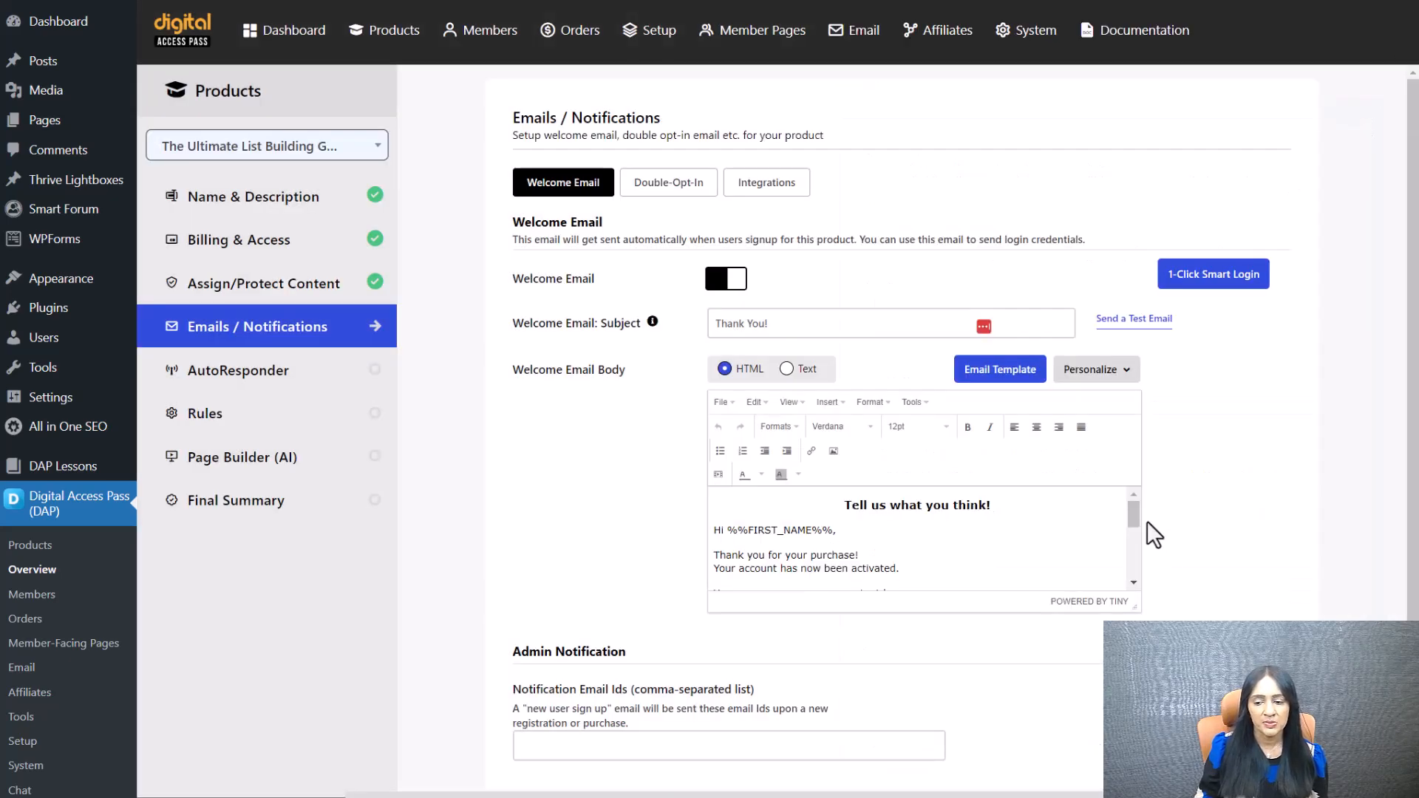
# Step: Enlarge the welcome email body editor and add the line "For future reference:" above the email and password lines
pyautogui.moveTo(1133, 604); pyautogui.dragTo(1157, 749)
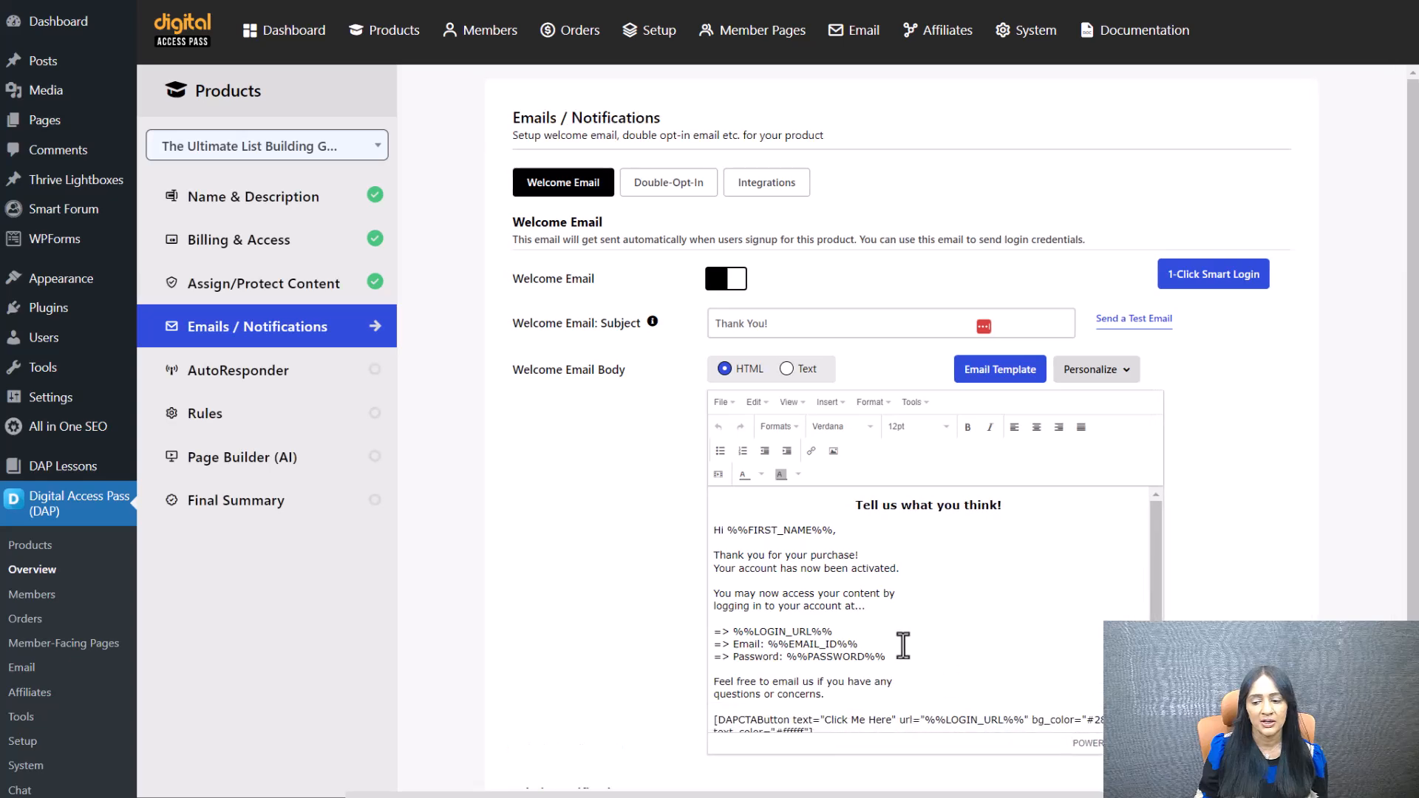
pyautogui.scroll(-1, 951, 681)
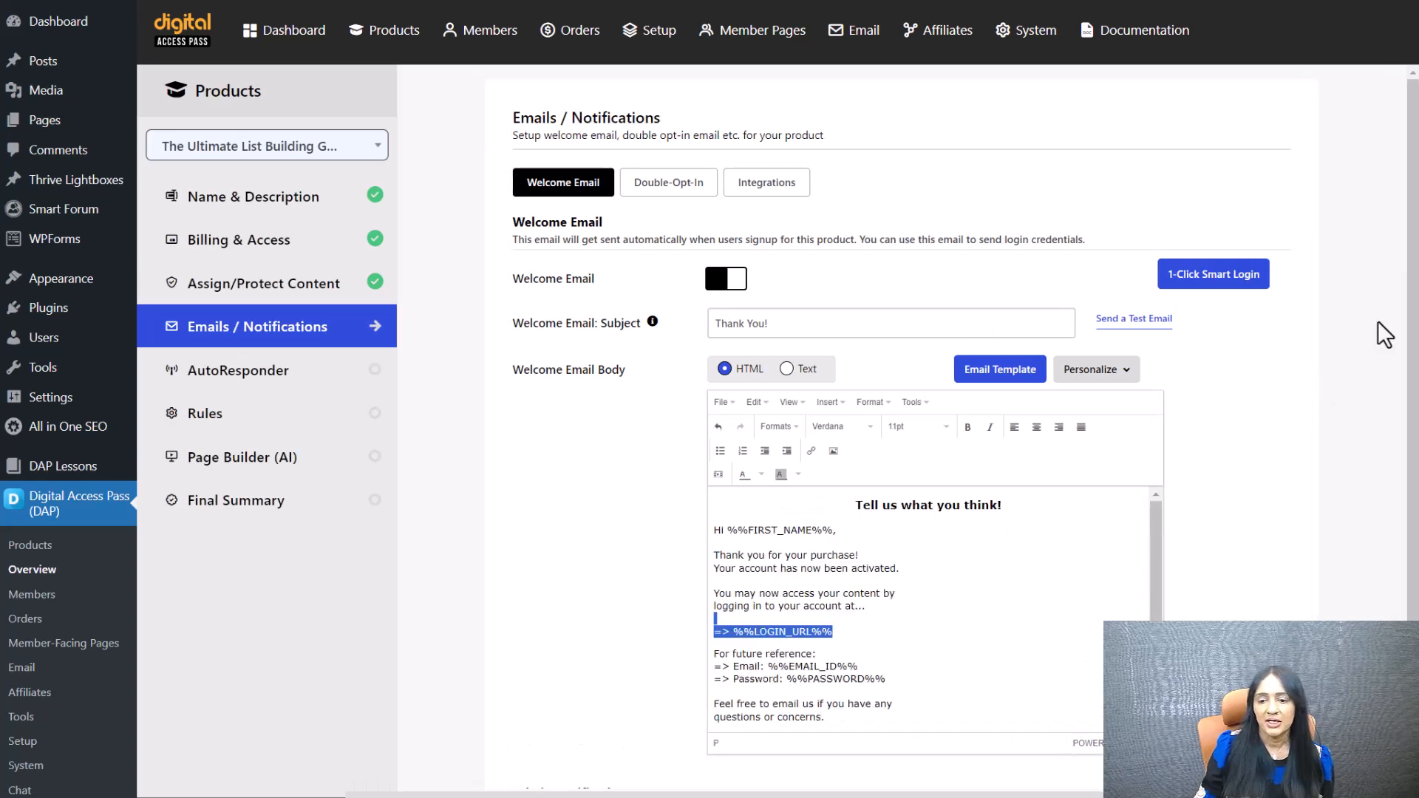
# Step: Select the custom email template with the laptop-and-mug banner for the welcome email and review its logo, banner, background and signature options
pyautogui.click(1024, 380)
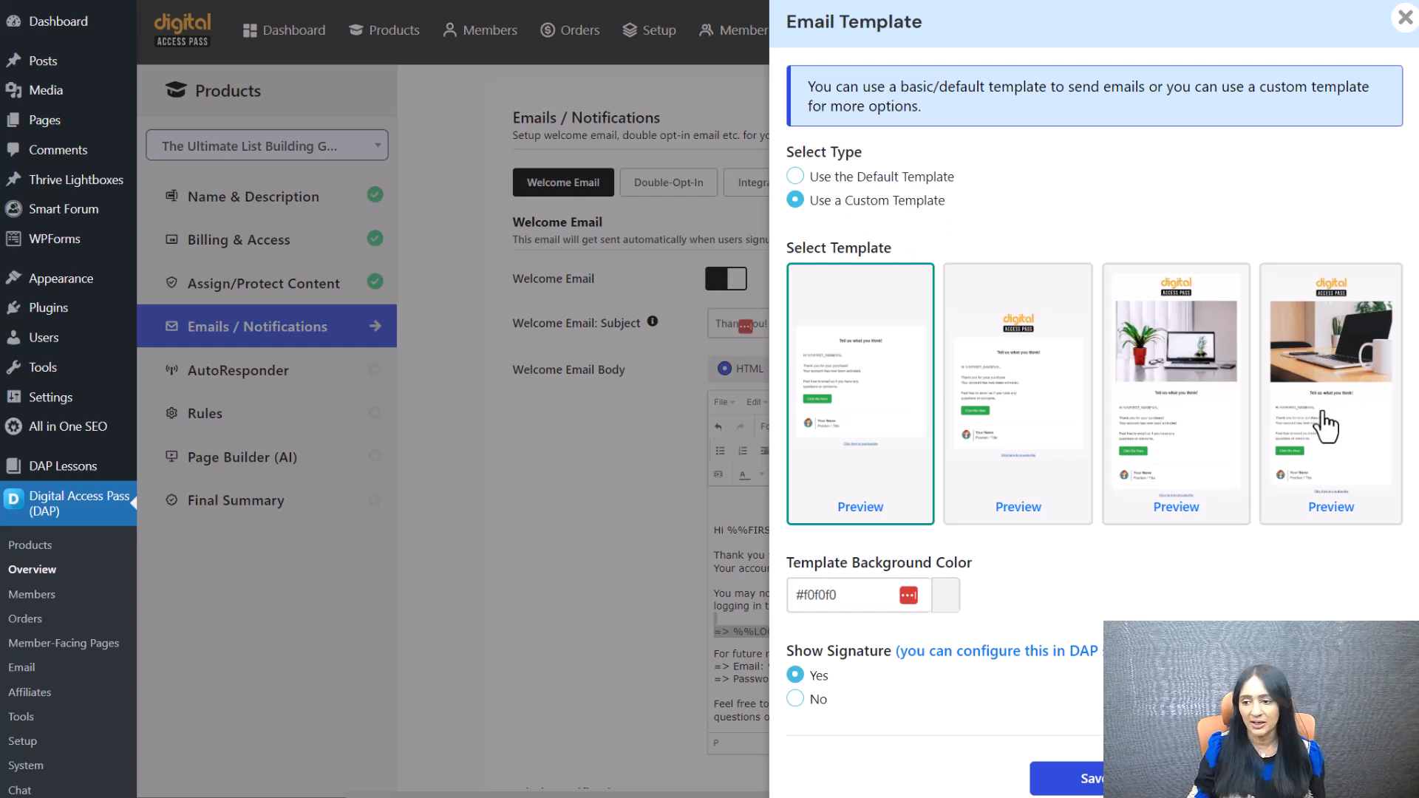
pyautogui.click(1326, 427)
pyautogui.scroll(-7, 1251, 481)
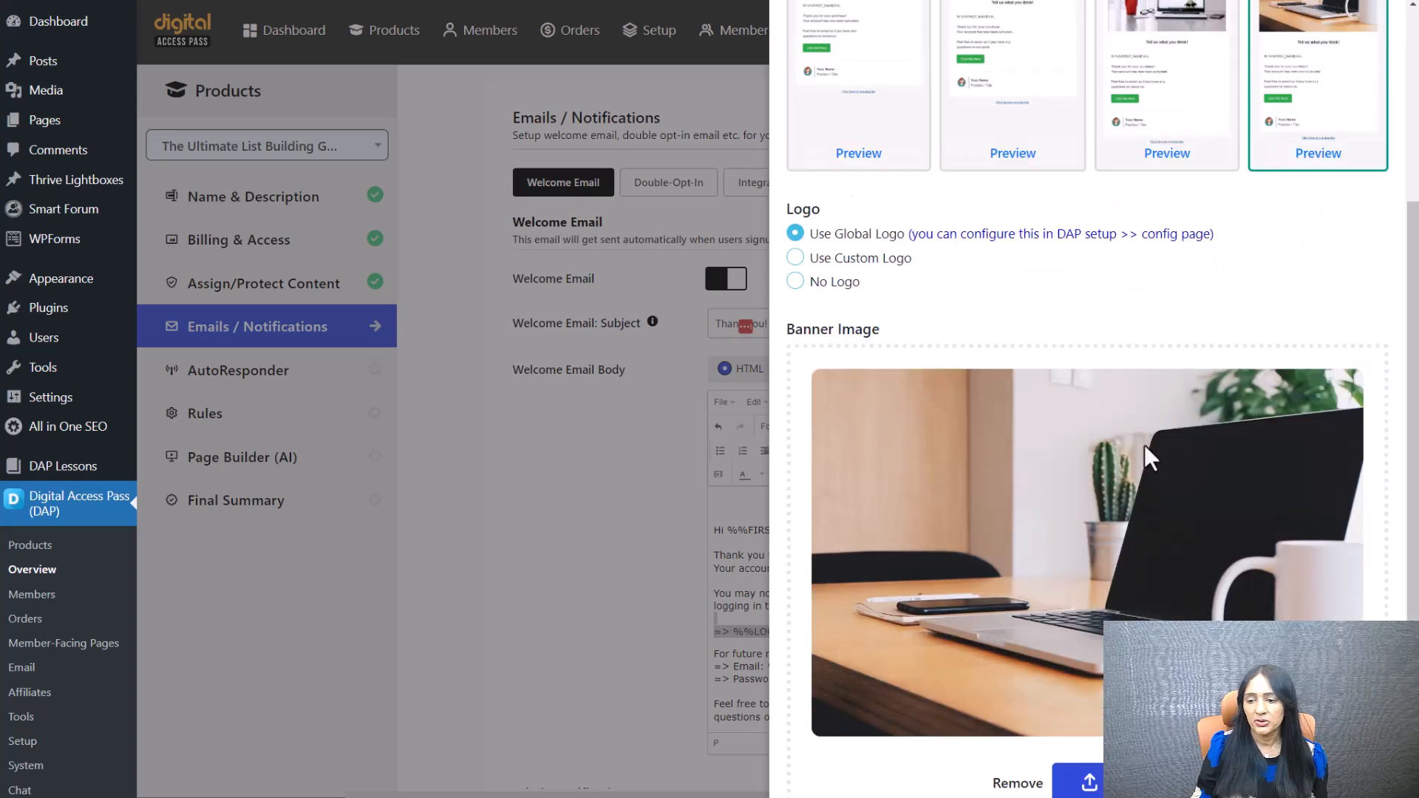
pyautogui.scroll(-2, 1074, 426)
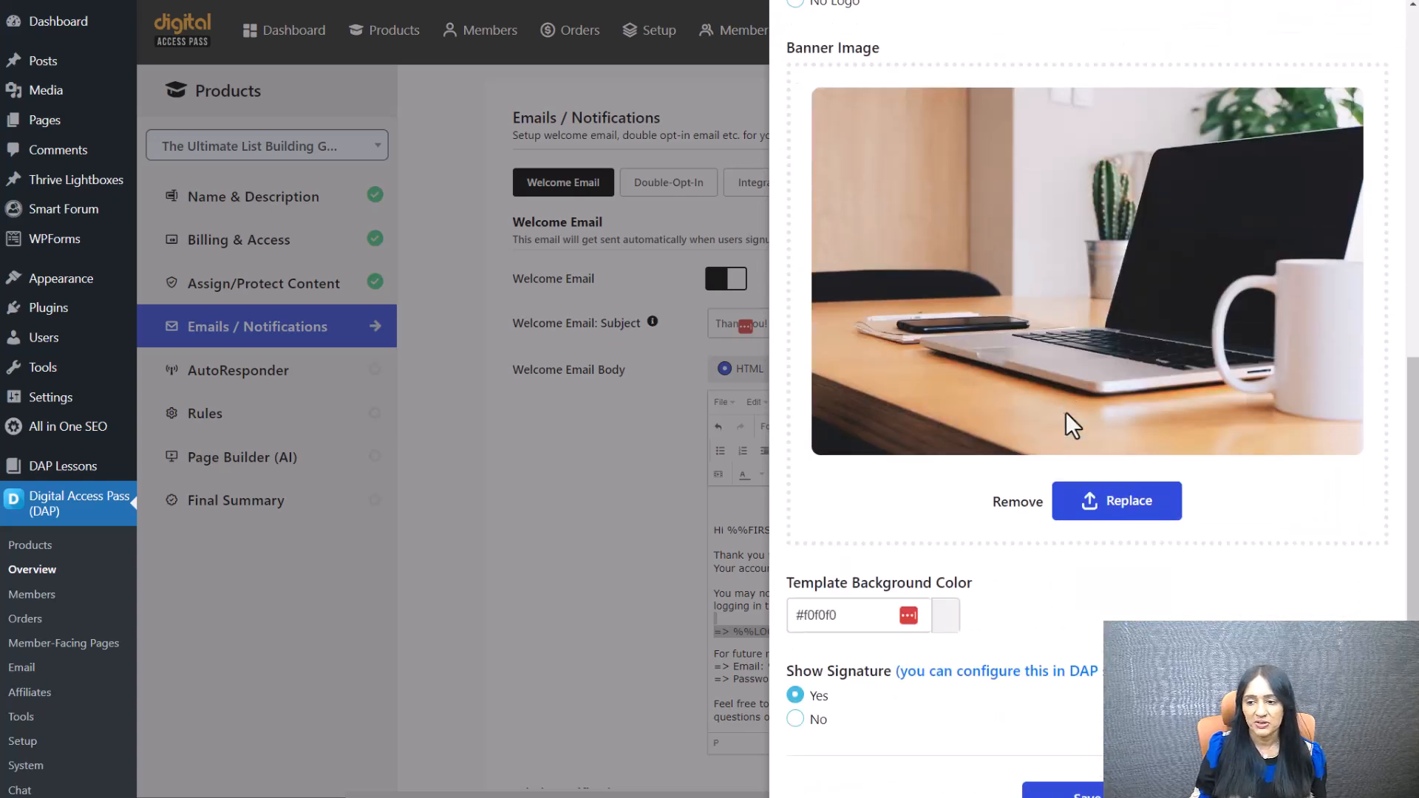
pyautogui.scroll(10, 1150, 384)
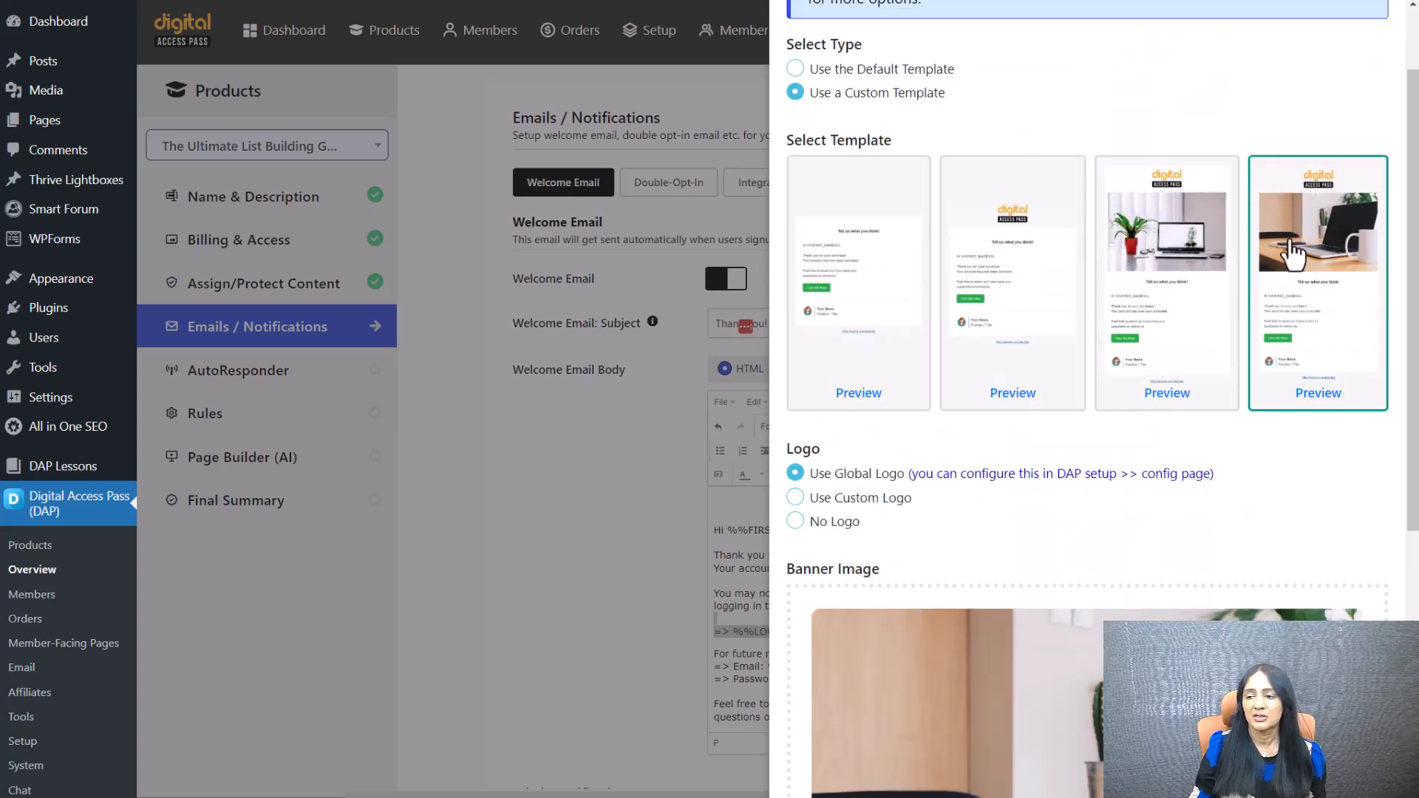
# Step: Open the preview images of the two banner-style email templates in new tabs to view them at full size
pyautogui.rightClick(1301, 261)
pyautogui.click(1227, 276)
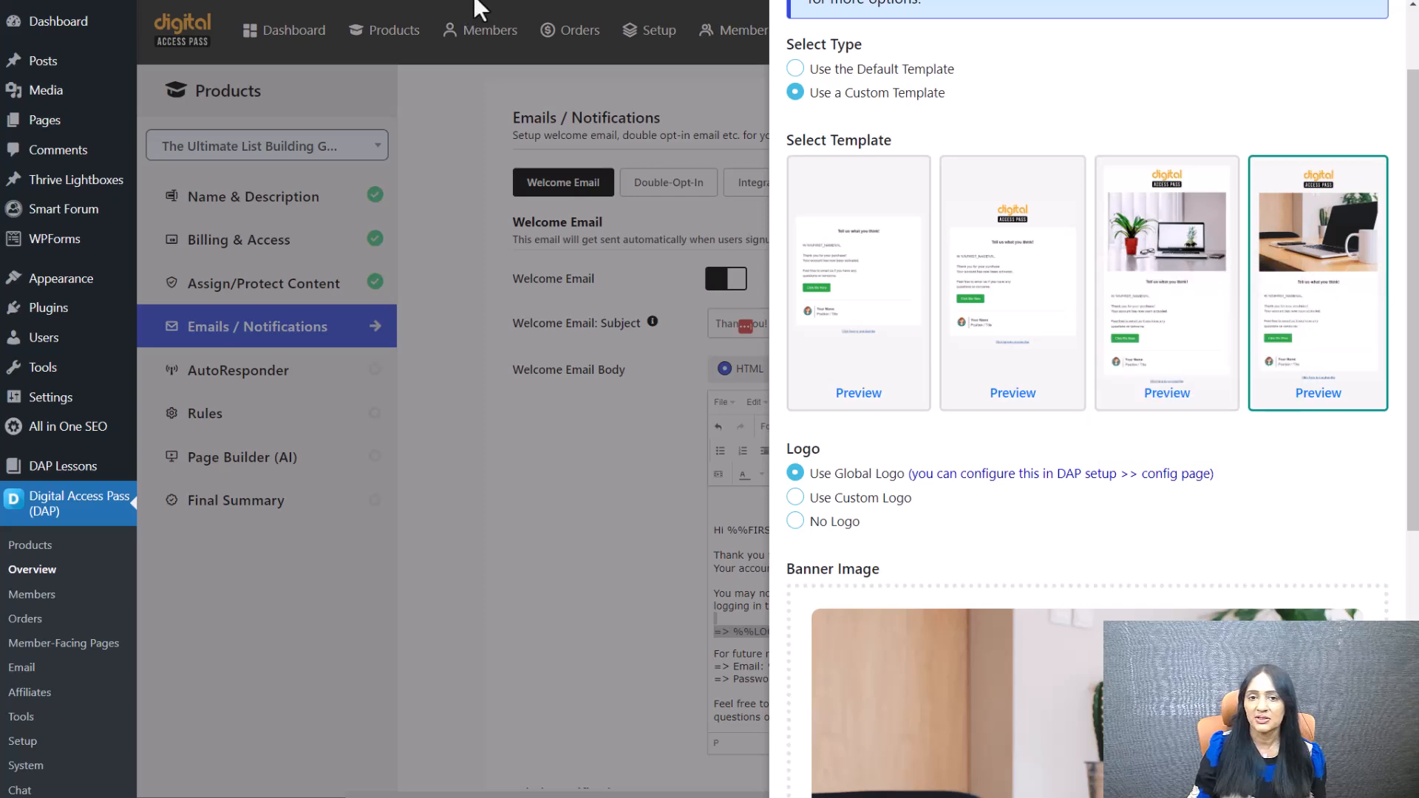
pyautogui.click(470, 0)
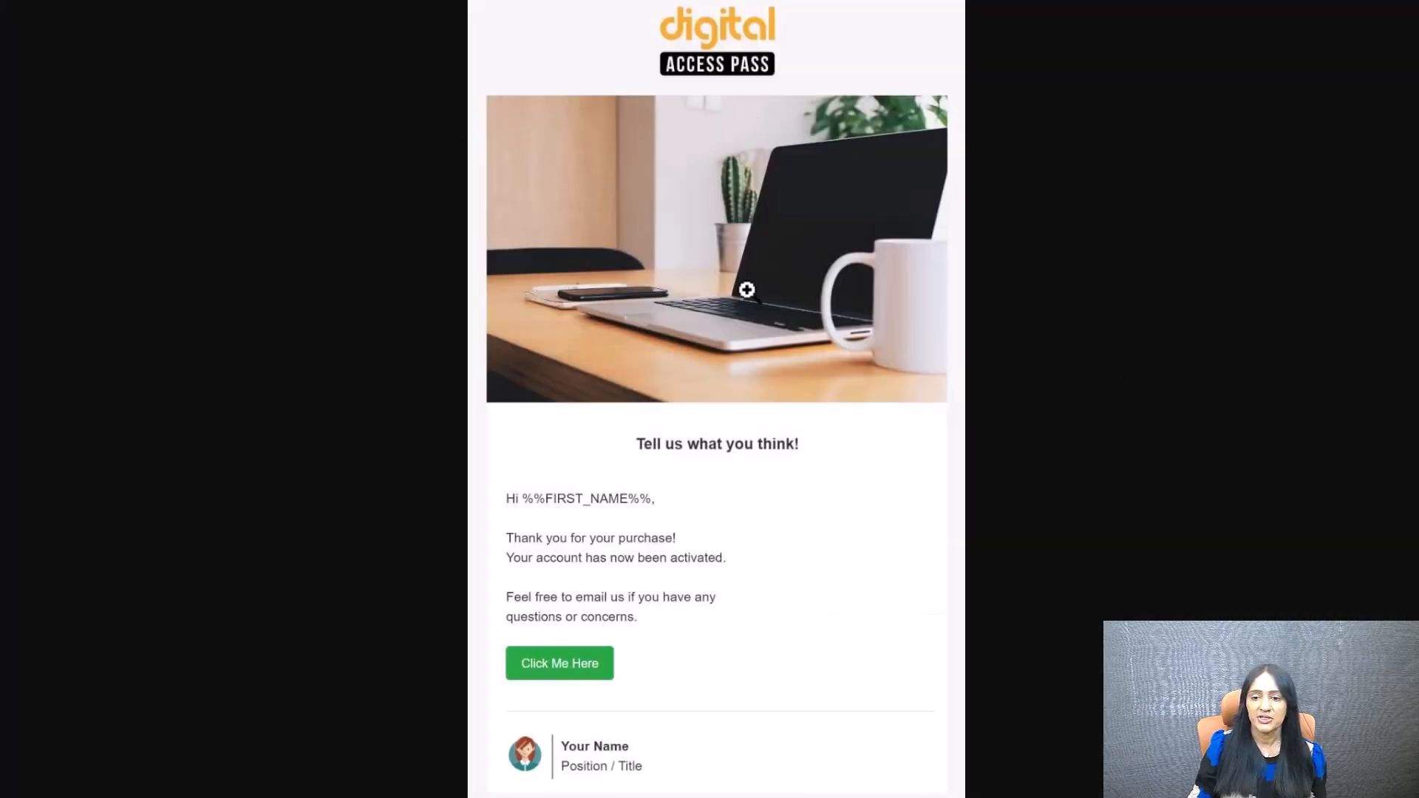
pyautogui.click(591, 0)
pyautogui.rightClick(1178, 214)
pyautogui.click(1239, 234)
pyautogui.click(470, 0)
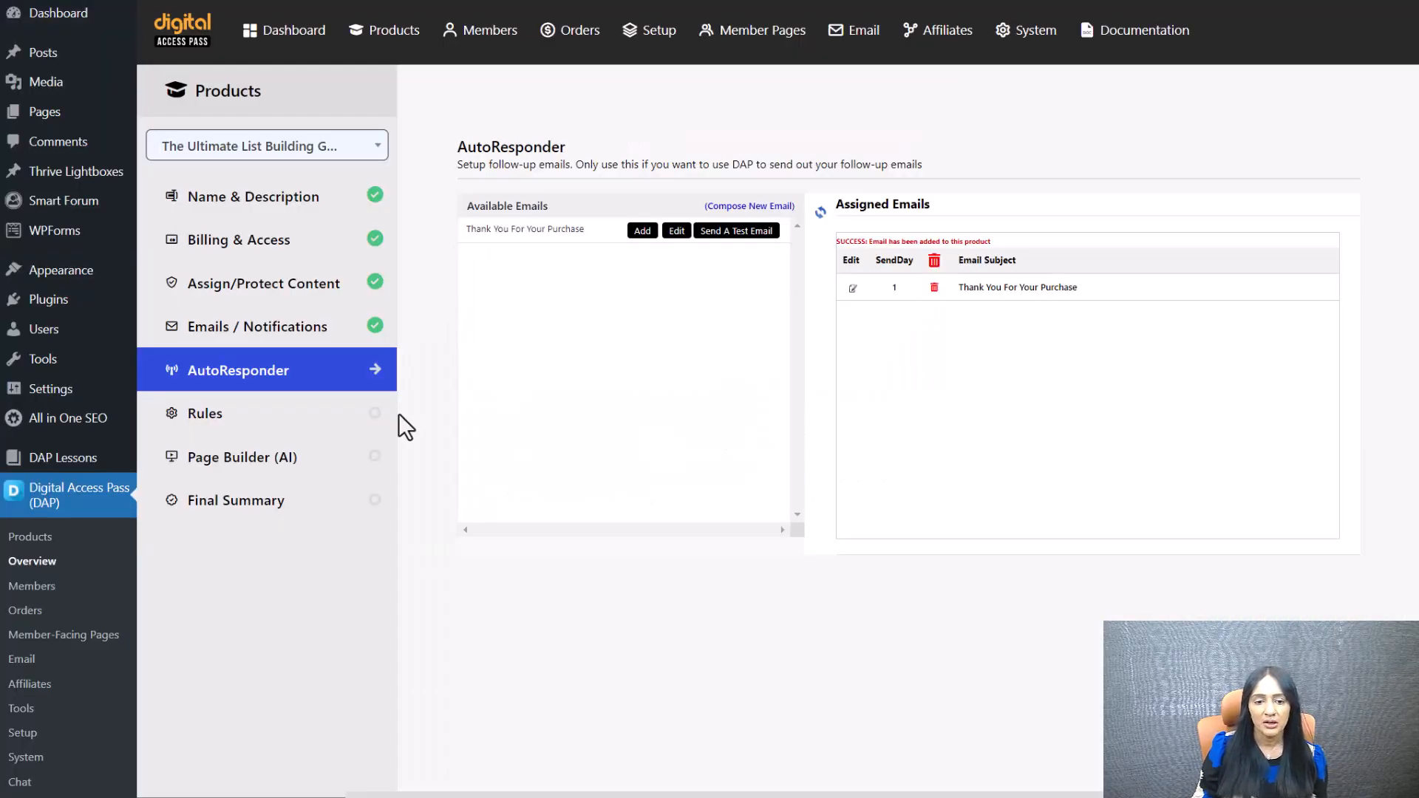
# Step: Open the product's rules, log in to the Digital Creators Community member site and access the Lead Magnet Planner from the Product Dashboard
pyautogui.click(299, 431)
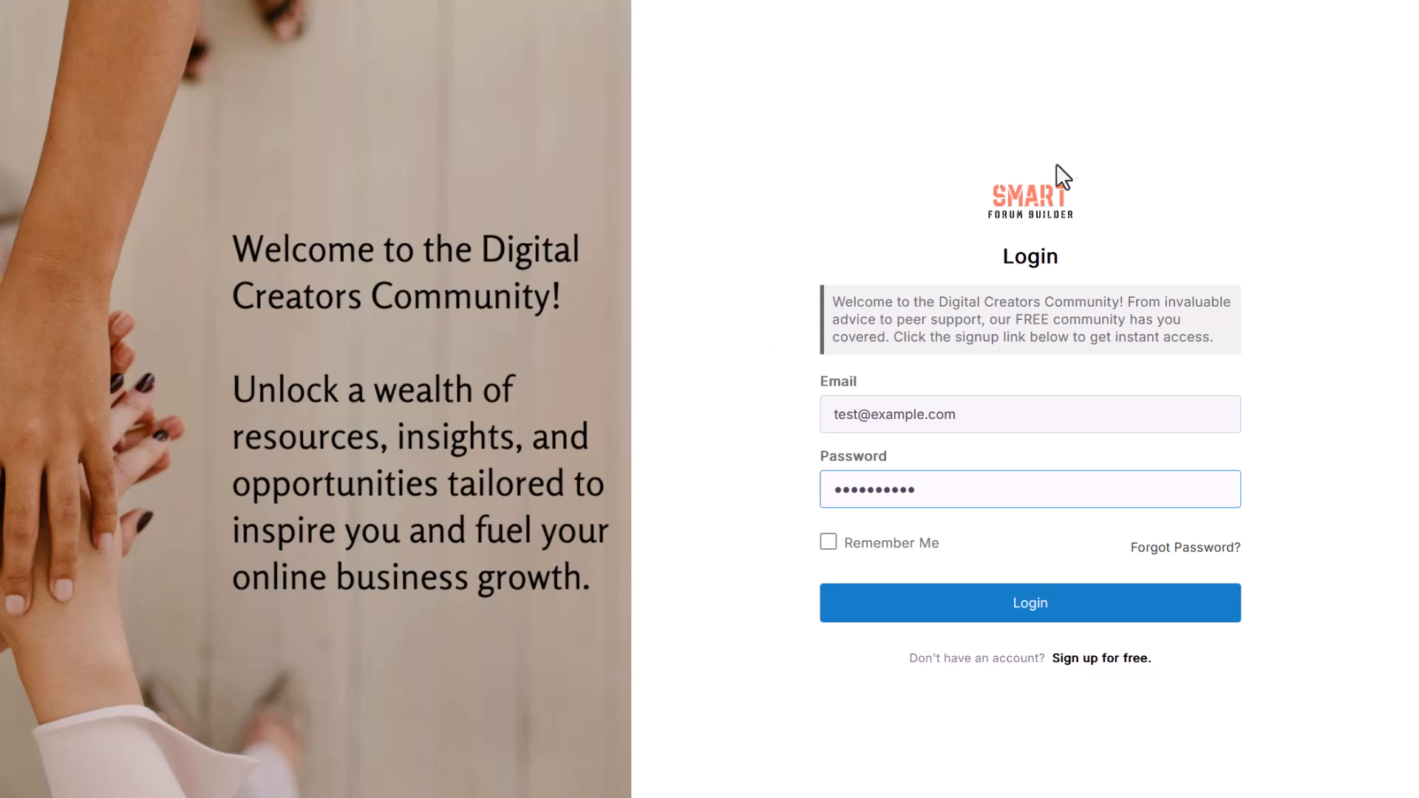
pyautogui.click(1116, 611)
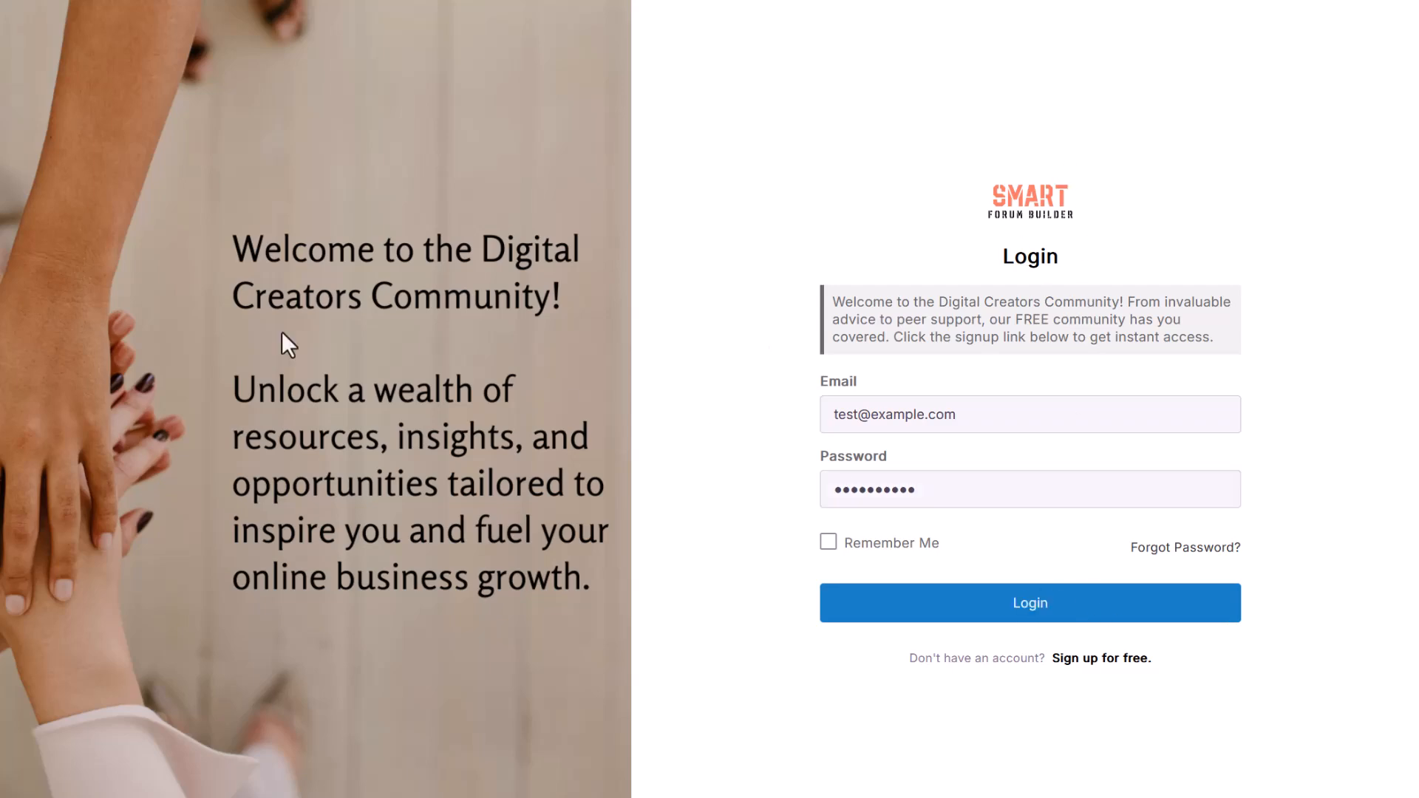
pyautogui.scroll(-1, 816, 683)
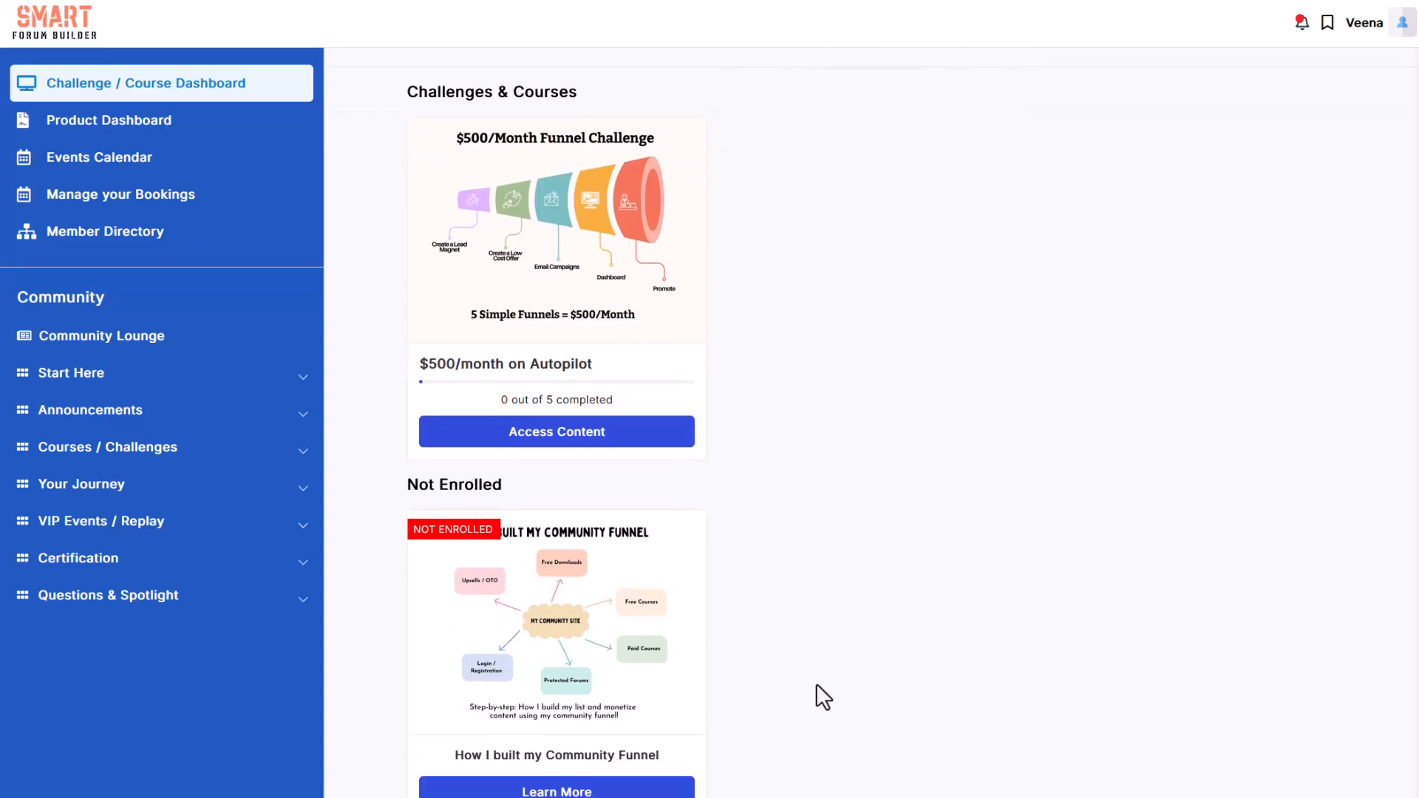
pyautogui.click(168, 124)
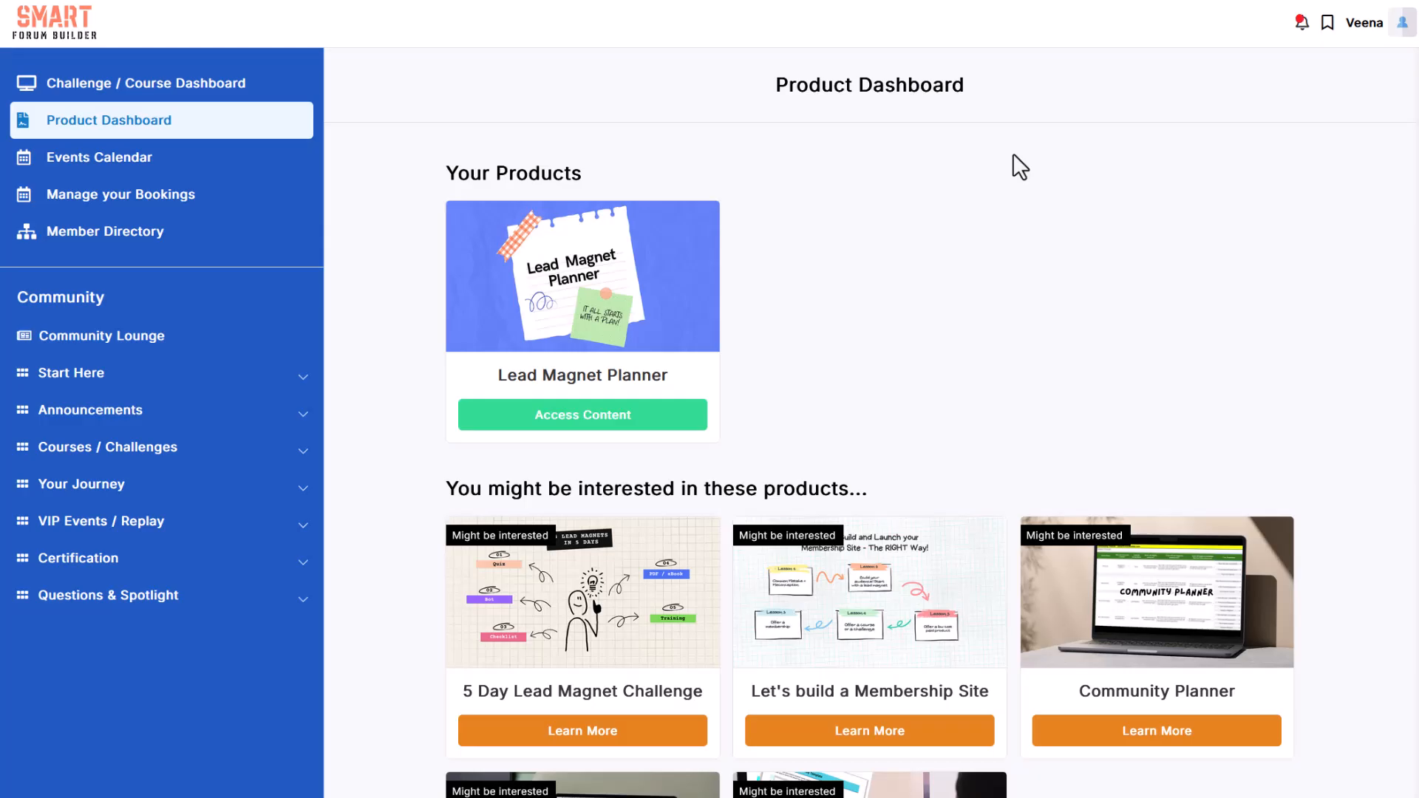
pyautogui.scroll(-4, 1013, 153)
pyautogui.click(590, 427)
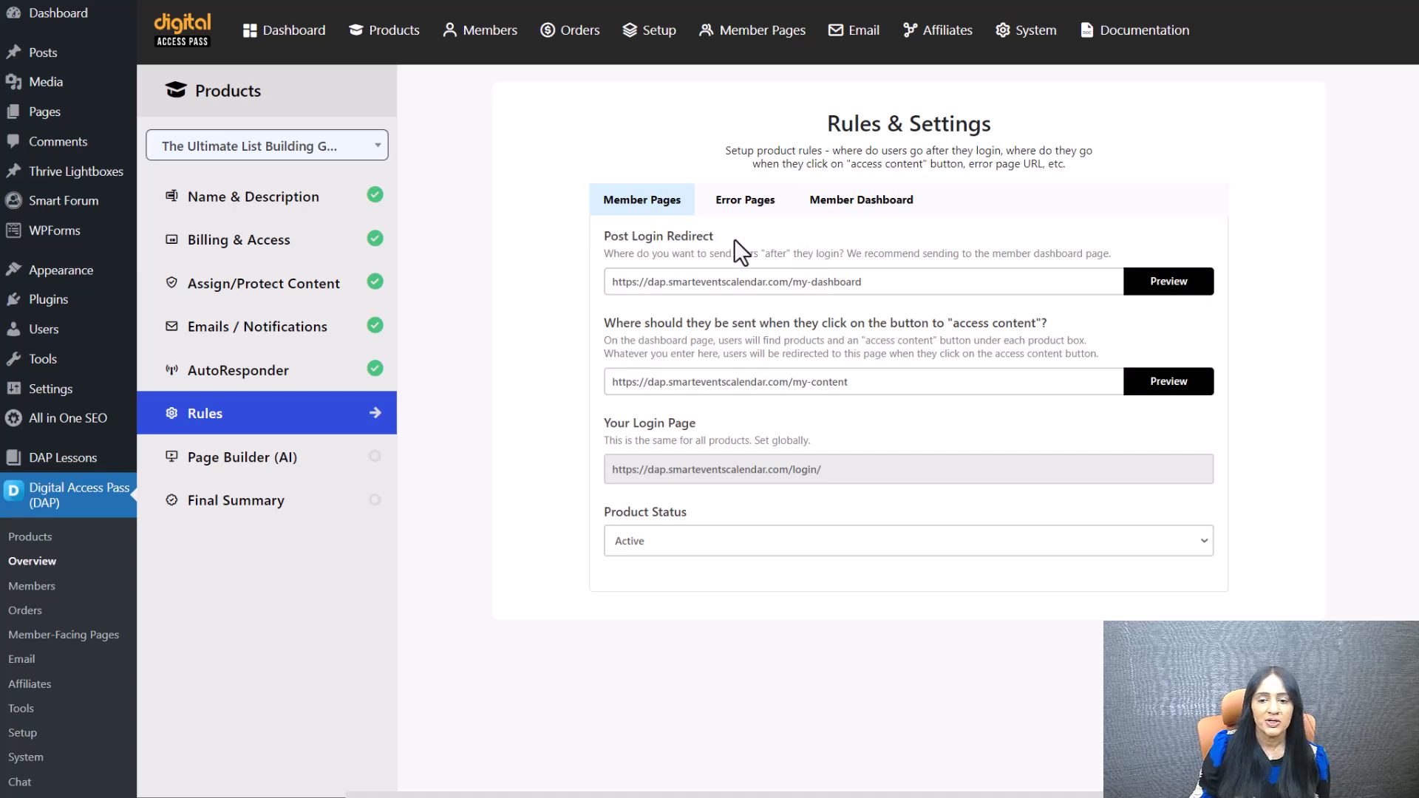
# Step: Examine the post-login redirect and "access content" page URLs in the rules of The Ultimate List Building Guide and return to its protected content
pyautogui.moveTo(734, 238); pyautogui.dragTo(603, 237)
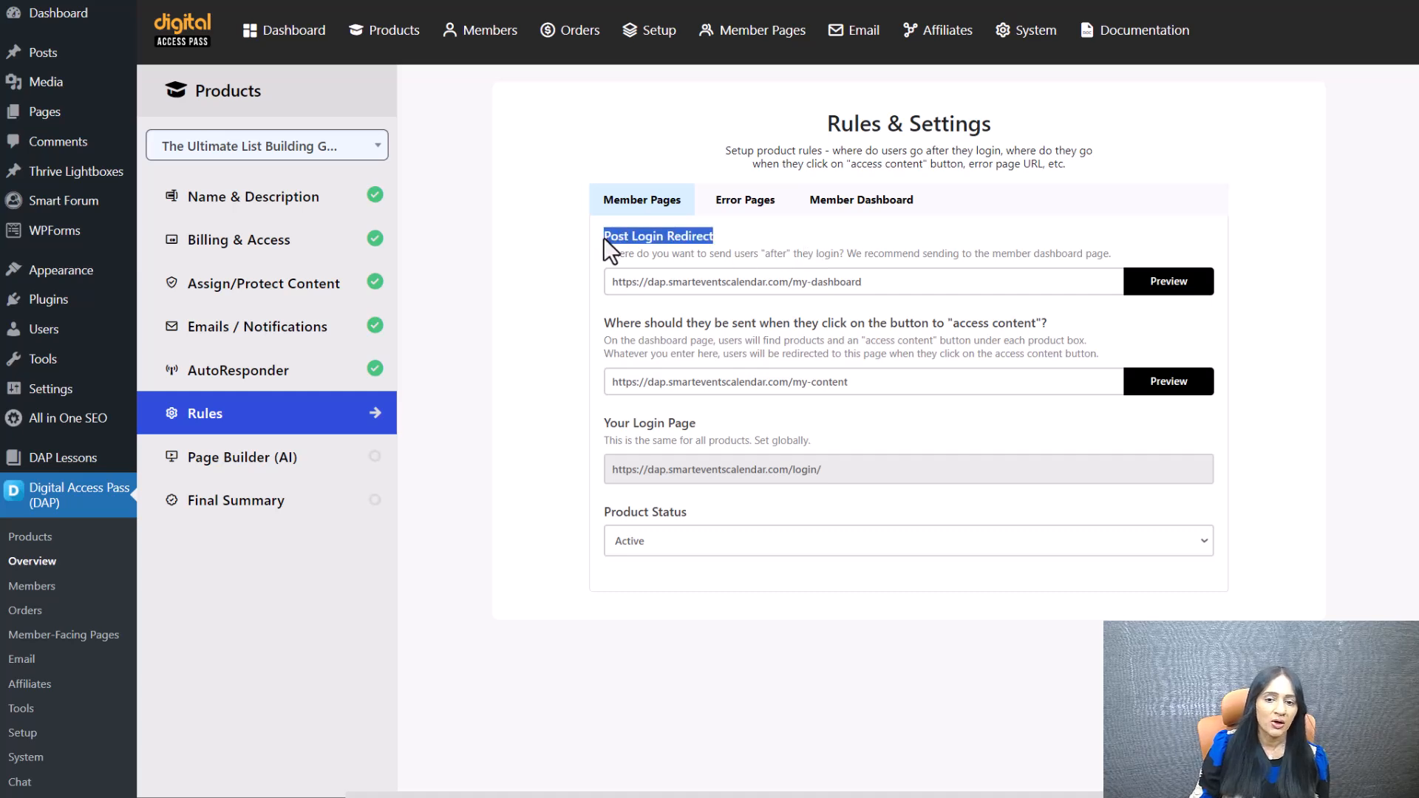
pyautogui.click(892, 281)
pyautogui.moveTo(892, 281); pyautogui.dragTo(1111, 288)
pyautogui.click(575, 340)
pyautogui.click(562, 444)
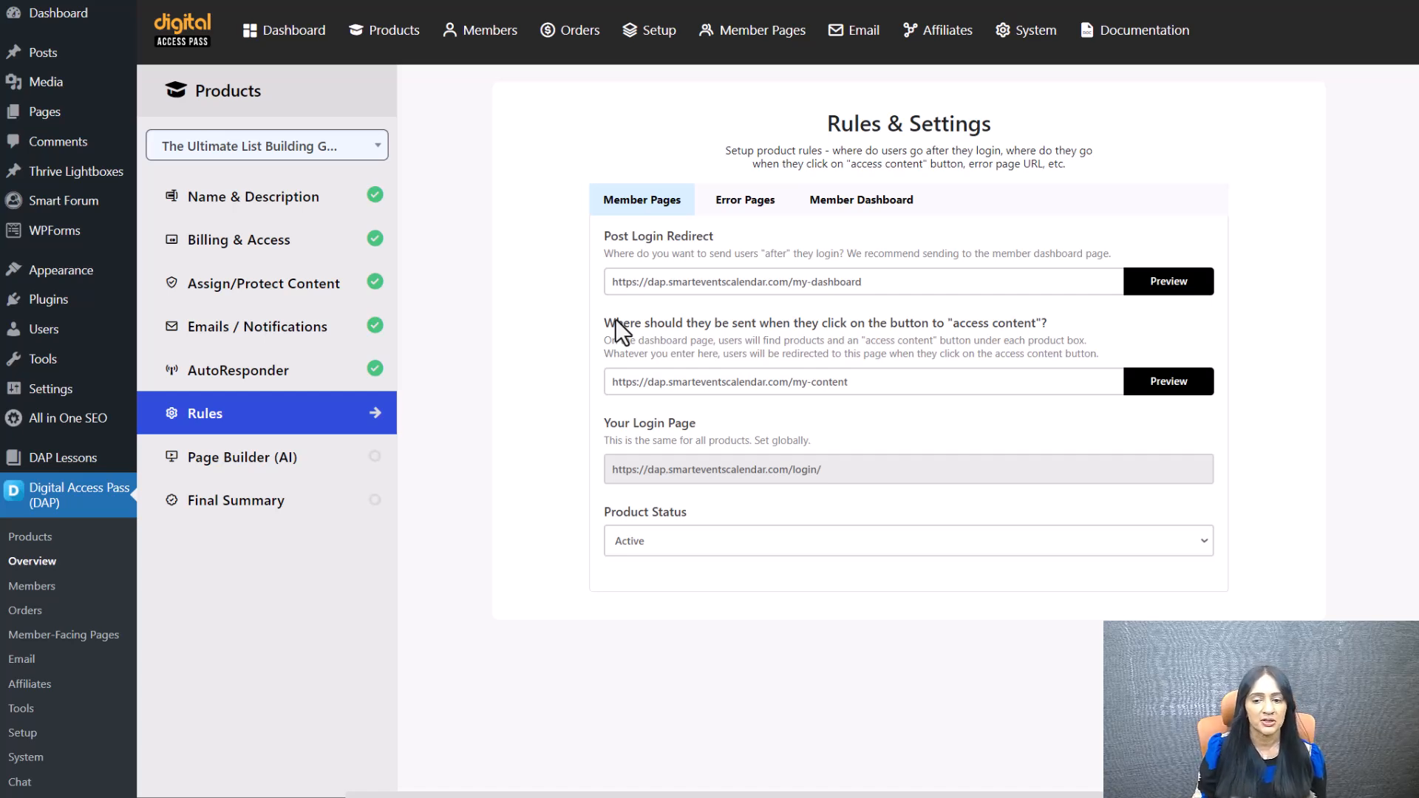
pyautogui.moveTo(882, 382); pyautogui.dragTo(569, 383)
pyautogui.click(535, 525)
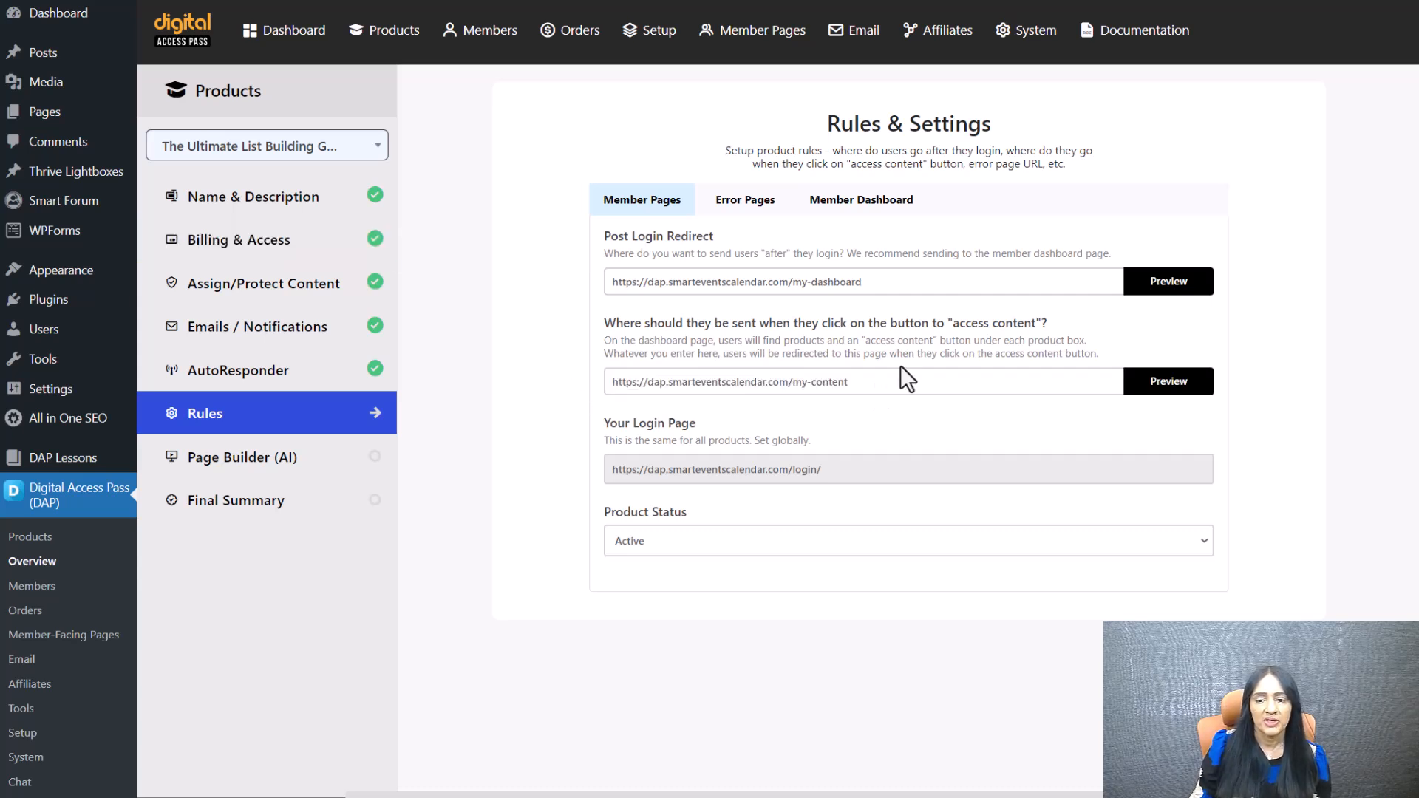
pyautogui.moveTo(865, 381); pyautogui.dragTo(518, 296)
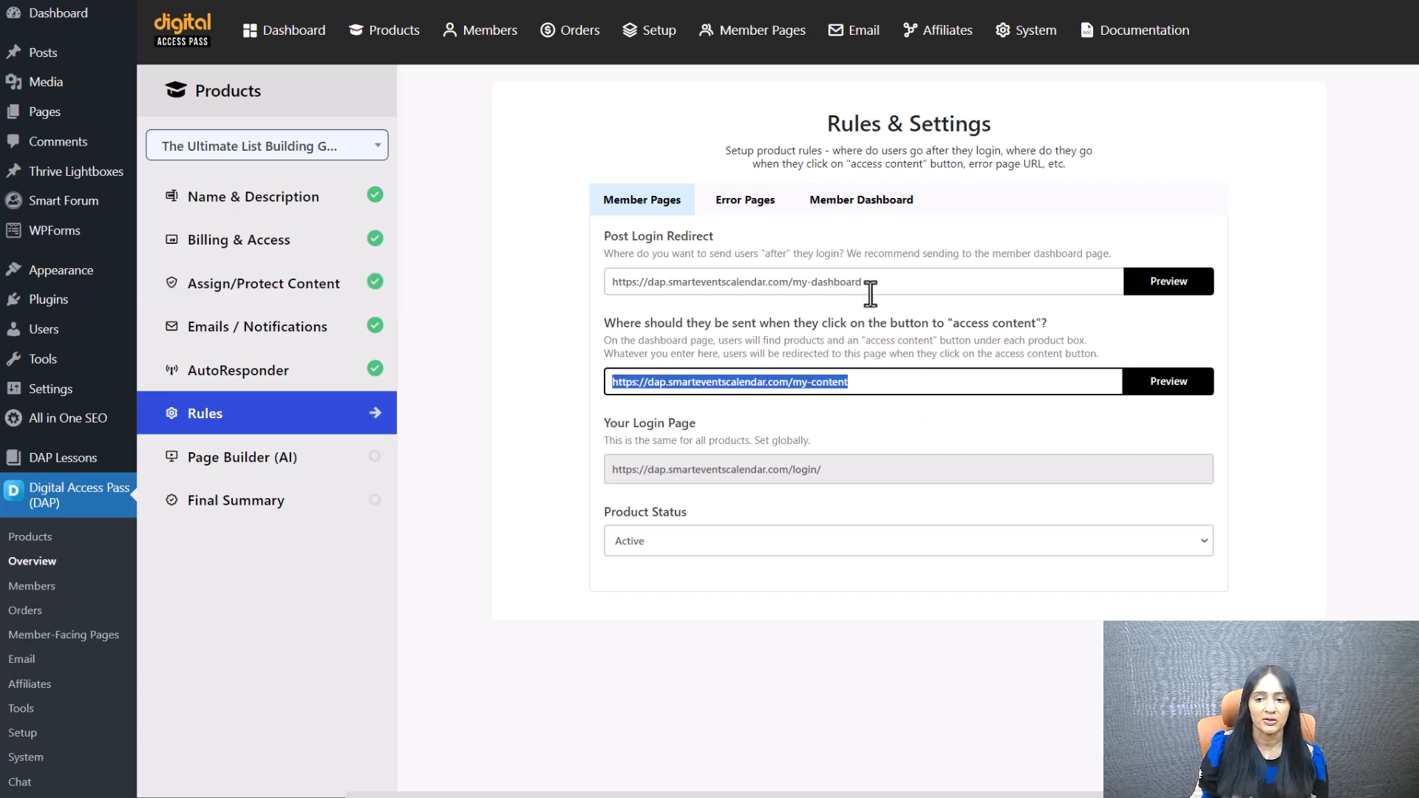
pyautogui.moveTo(909, 281); pyautogui.dragTo(415, 309)
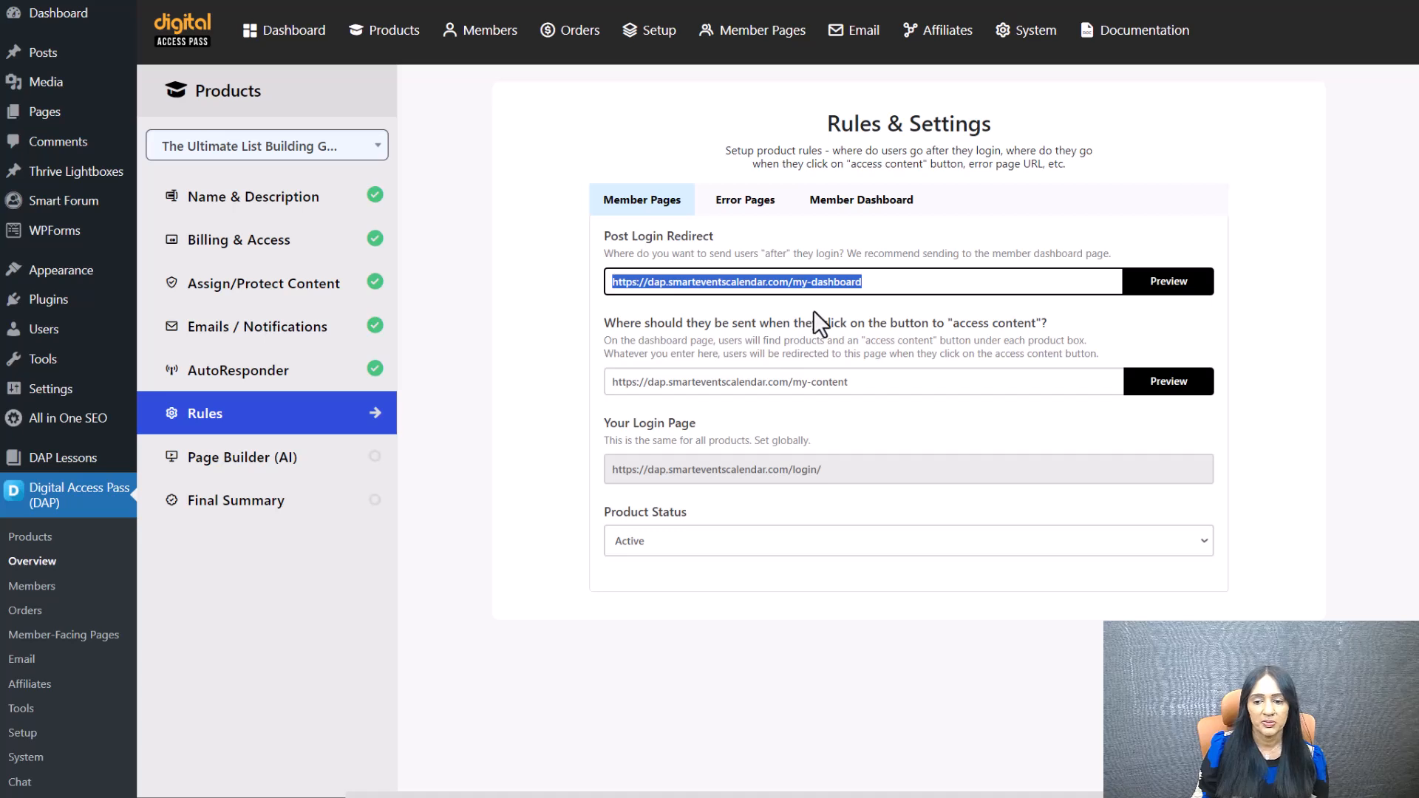
pyautogui.moveTo(865, 381); pyautogui.dragTo(553, 413)
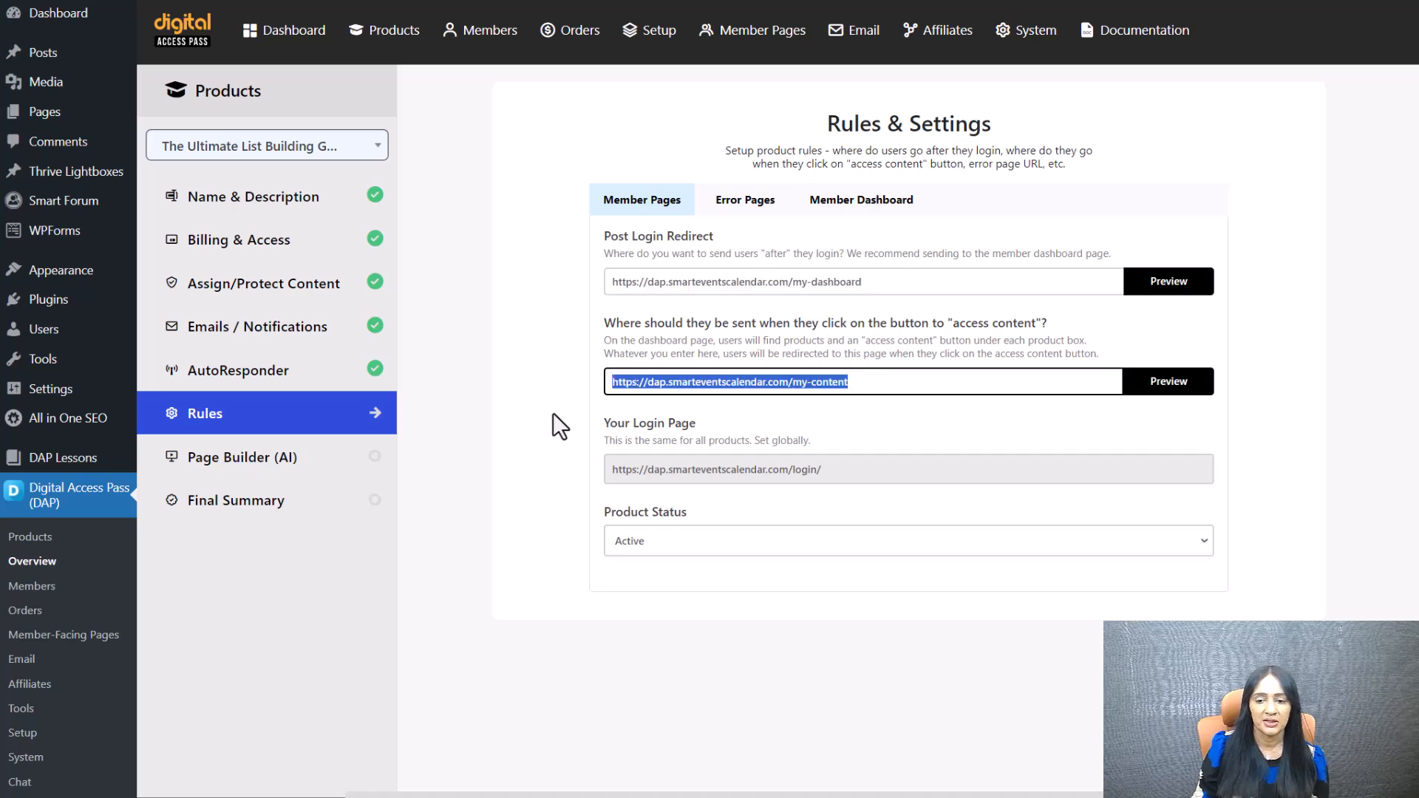
pyautogui.click(272, 295)
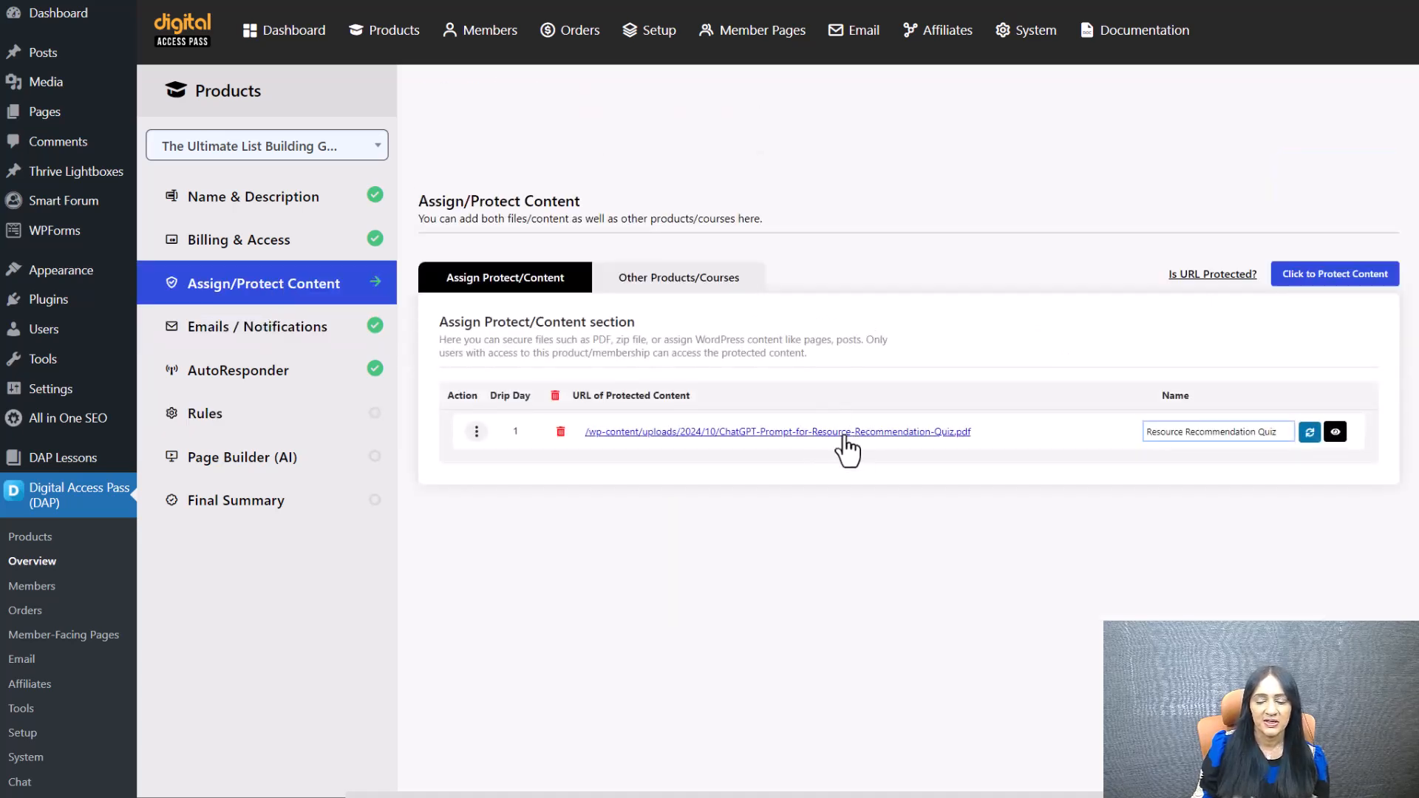
# Step: Copy the address of the protected ChatGPT-Prompt-for-Resource-Recommendation-Quiz.pdf and set it as the product's "access content" redirect in the rules
pyautogui.rightClick(846, 437)
pyautogui.click(940, 568)
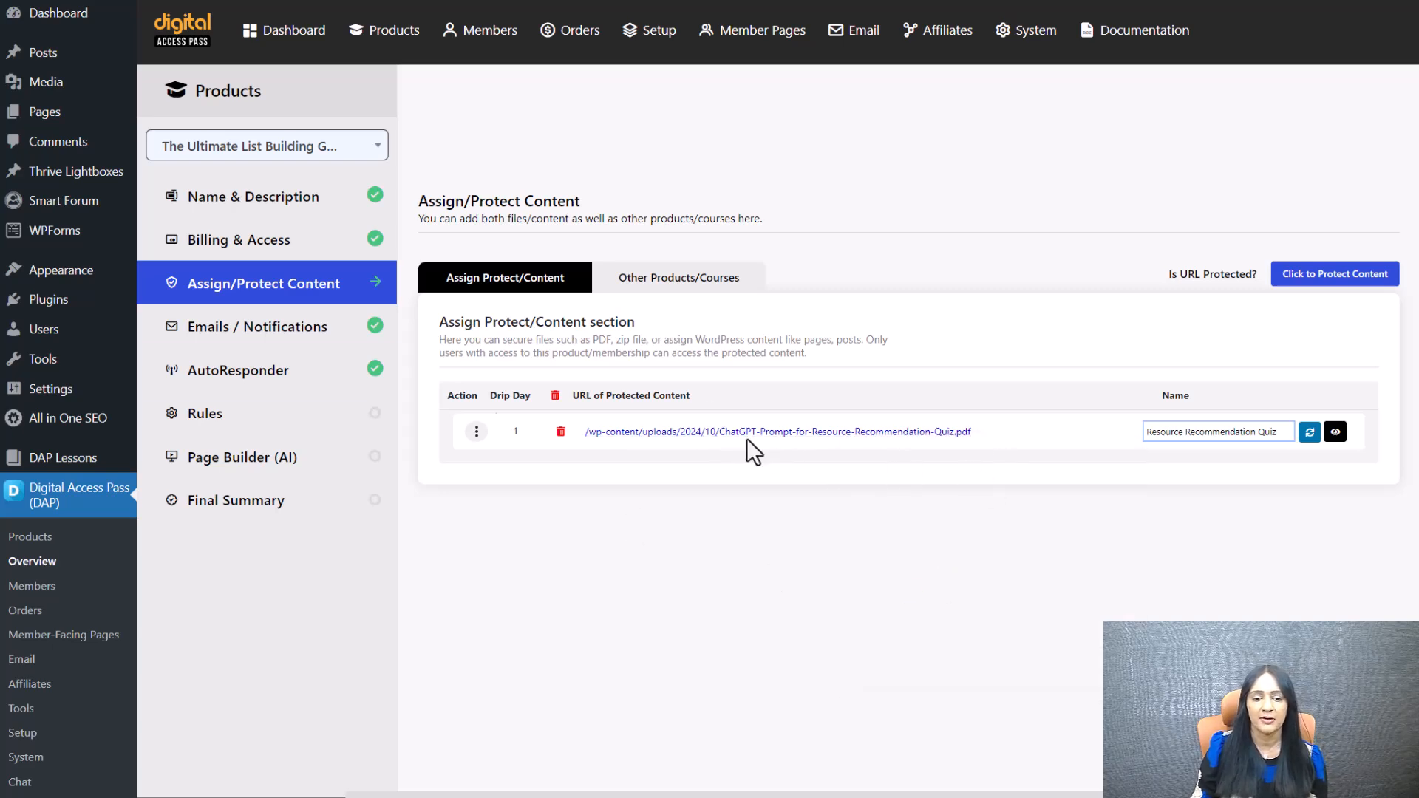
pyautogui.click(285, 429)
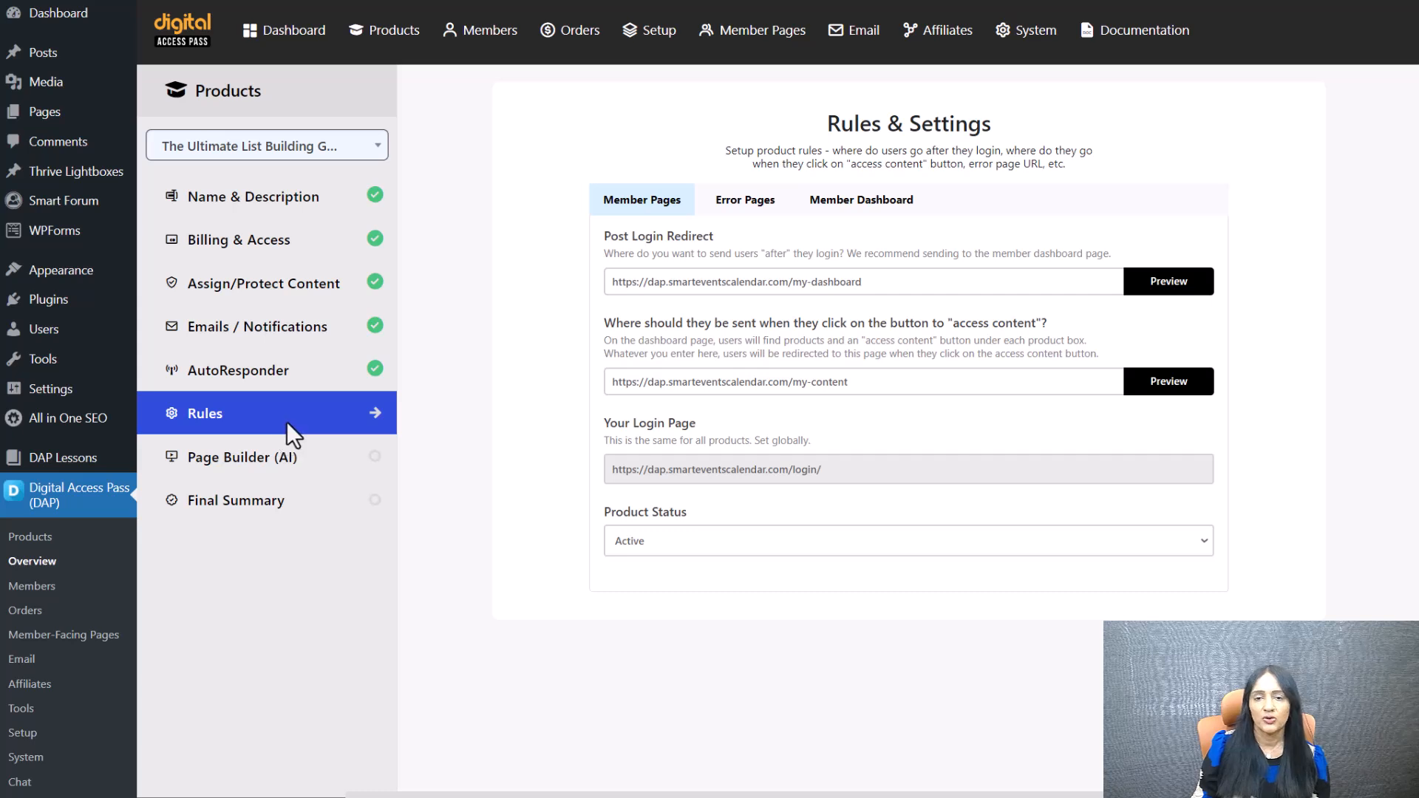
pyautogui.moveTo(957, 384); pyautogui.dragTo(557, 449)
pyautogui.hotkey('ctrl', 'v')
pyautogui.press('Return')
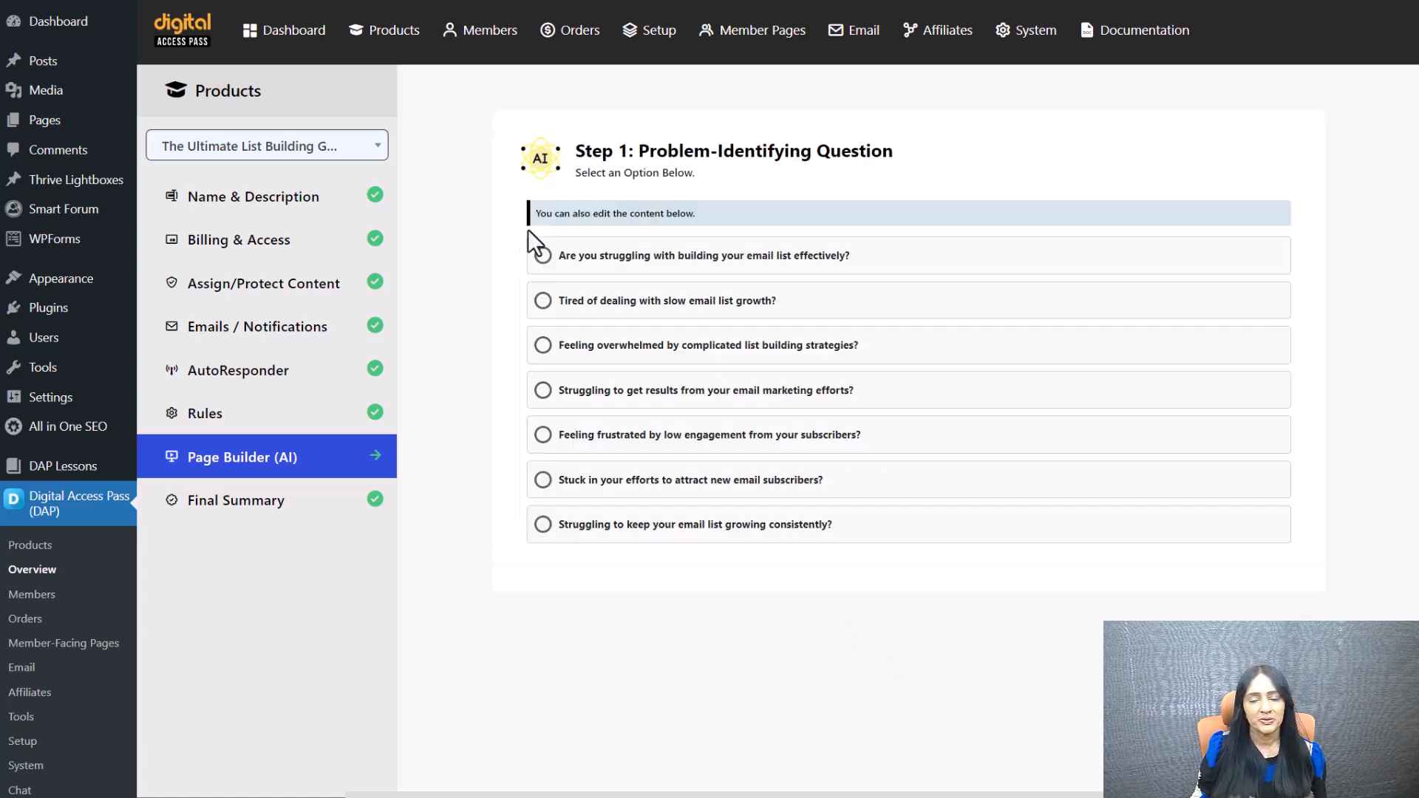
# Step: Choose "Are you struggling with building your email list effectively?" as the opt-in question and the "building a responsive email list quickly" solution introduction
pyautogui.click(543, 256)
pyautogui.click(663, 346)
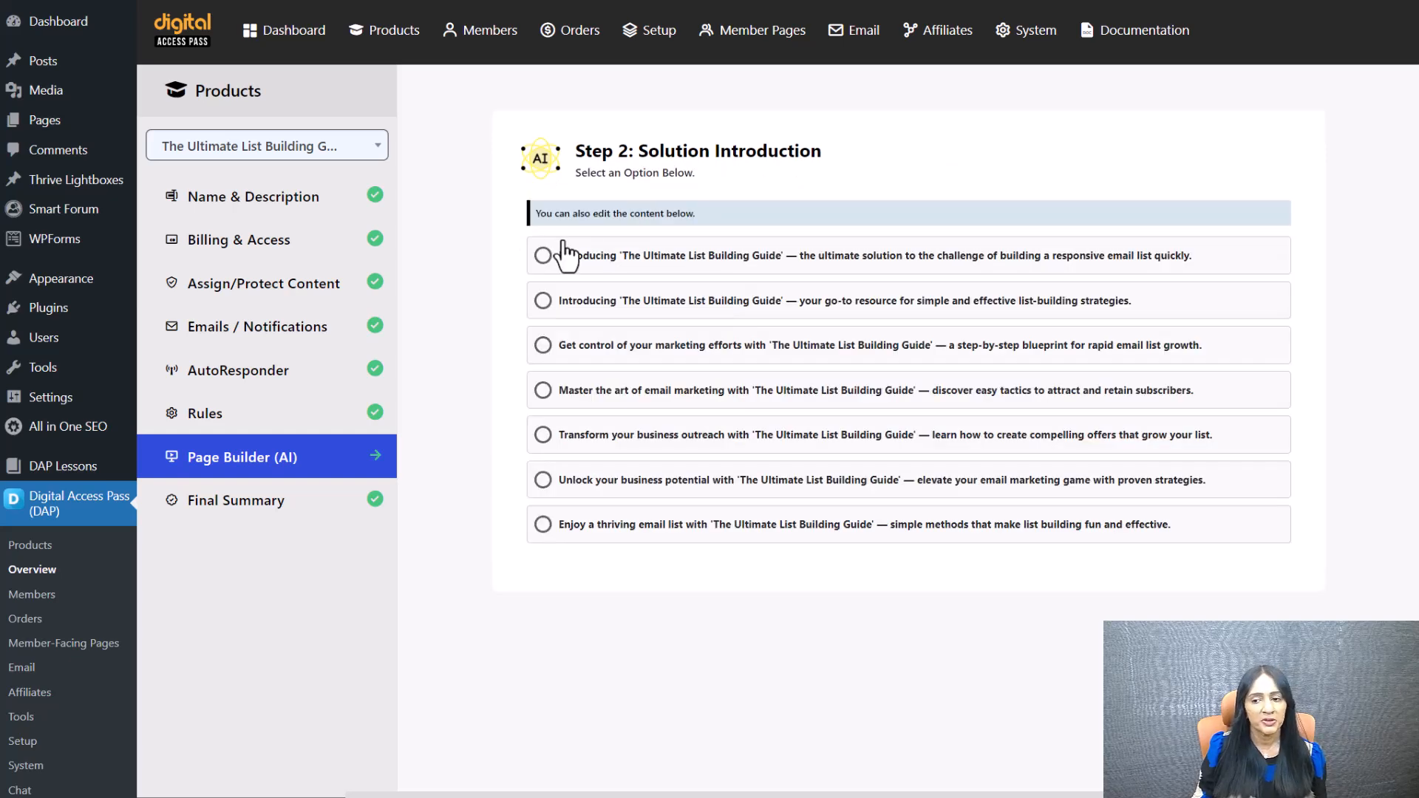
pyautogui.click(544, 257)
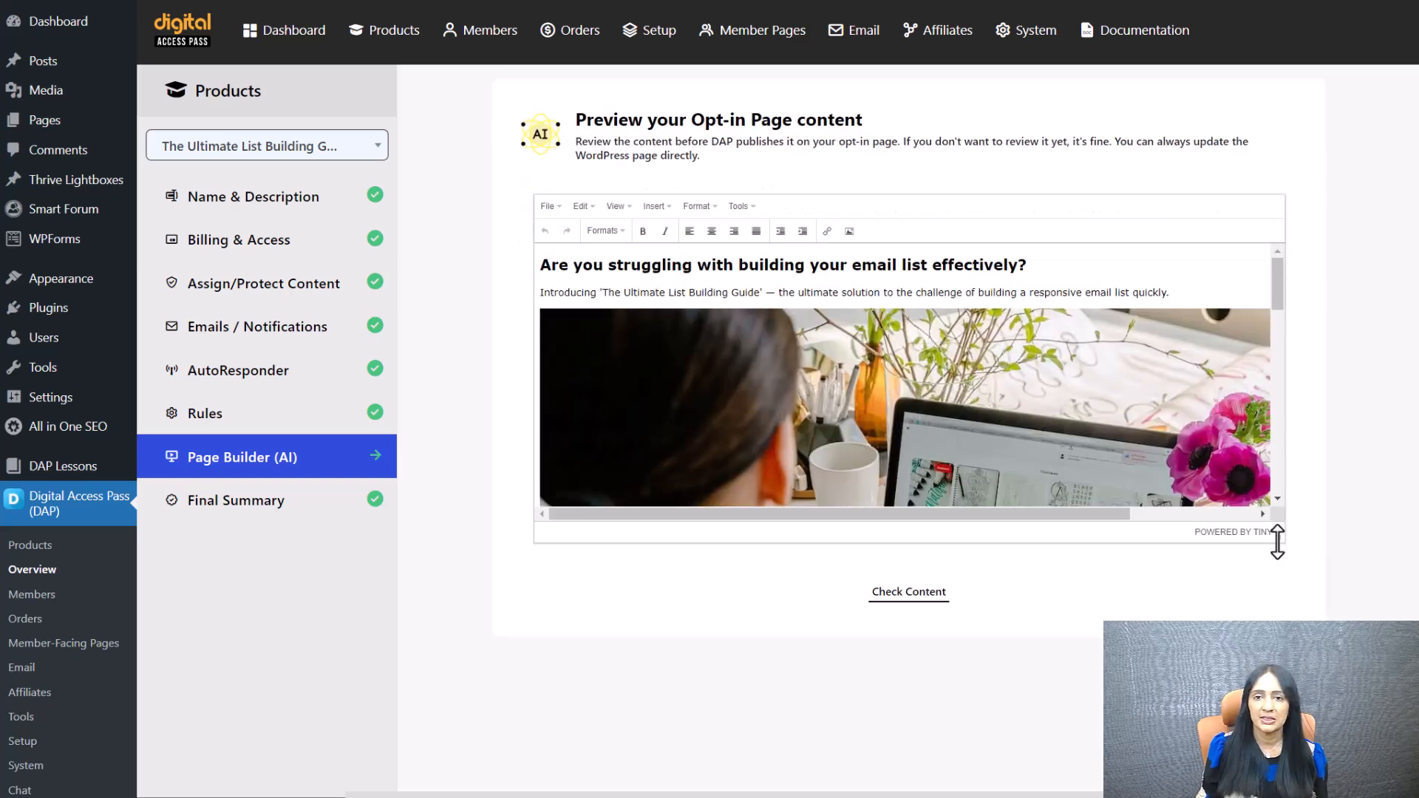
# Step: Enlarge the opt-in page preview and review the AI-generated content
pyautogui.moveTo(1277, 542); pyautogui.dragTo(1285, 695)
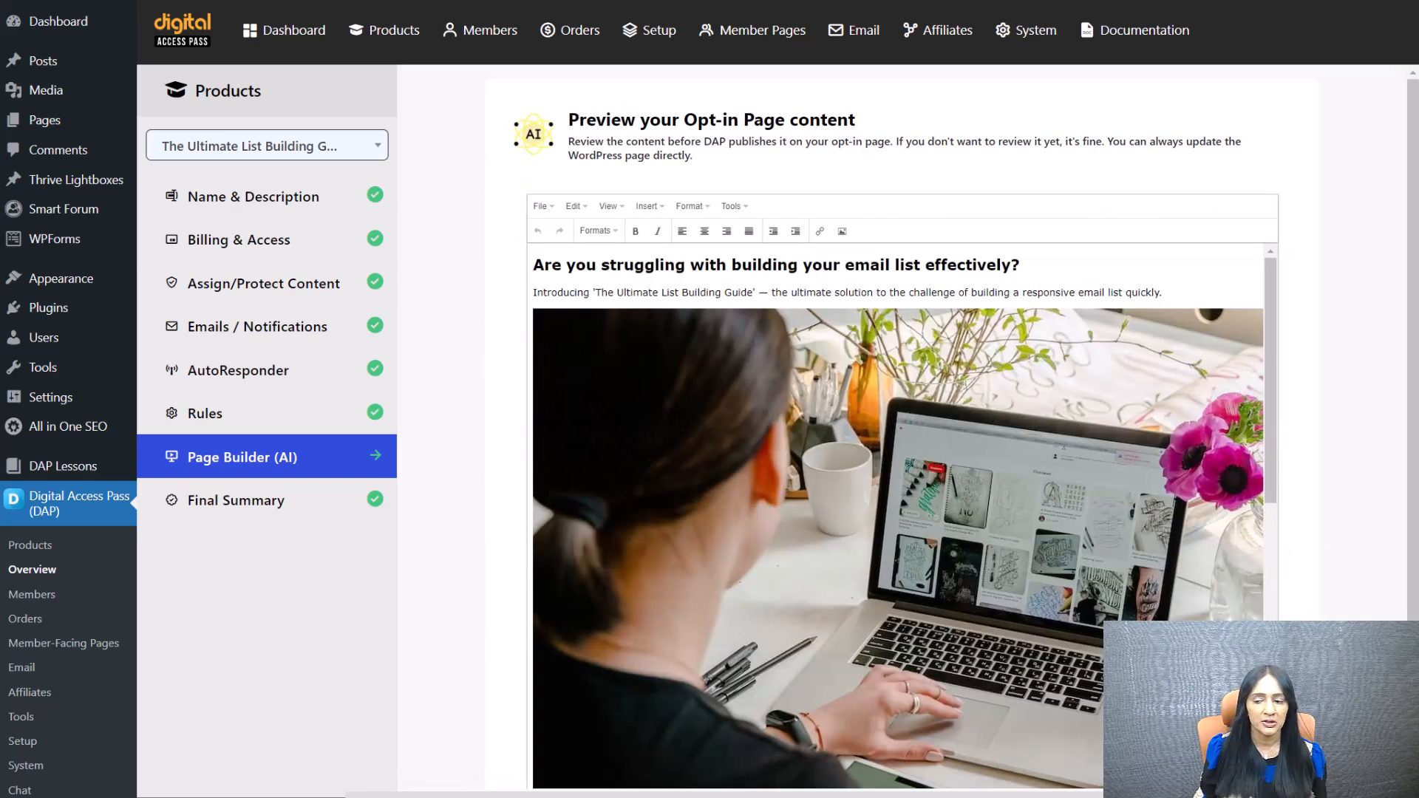
pyautogui.scroll(-10, 946, 491)
pyautogui.scroll(-3, 946, 492)
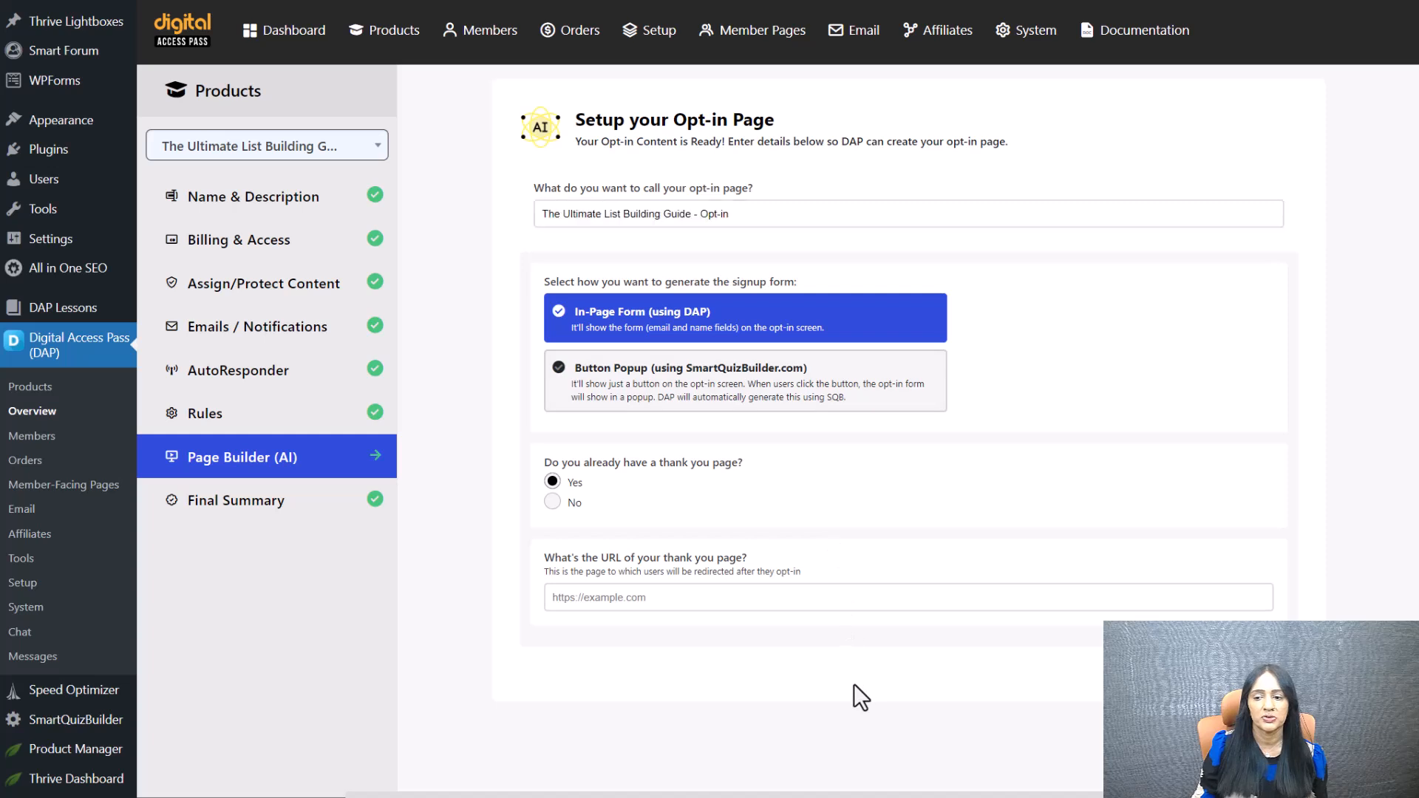
# Step: Enter the thank-you page URL for the in-page form opt-in page, generate the page and review it on the site
pyautogui.click(584, 597)
pyautogui.click(594, 280)
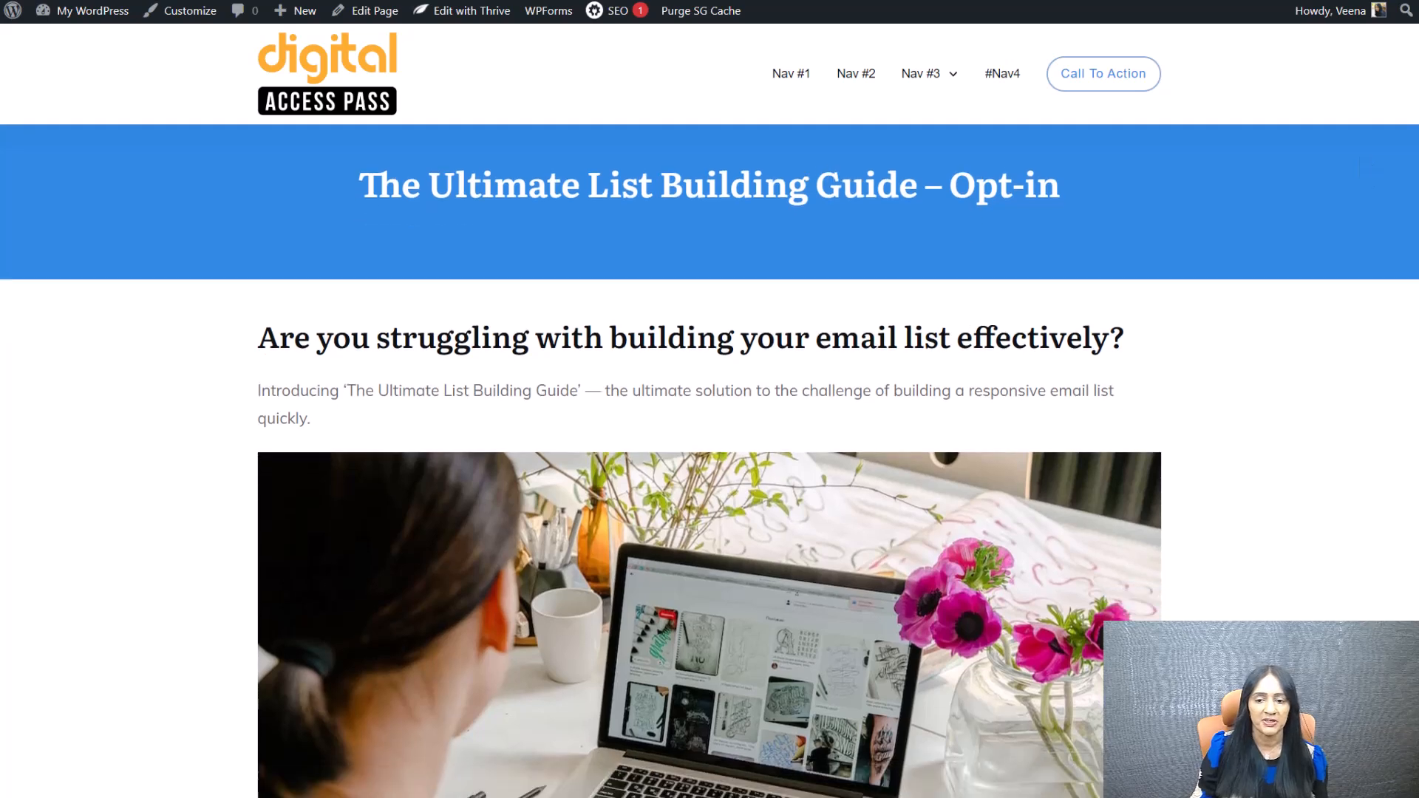
pyautogui.scroll(-10, 1403, 362)
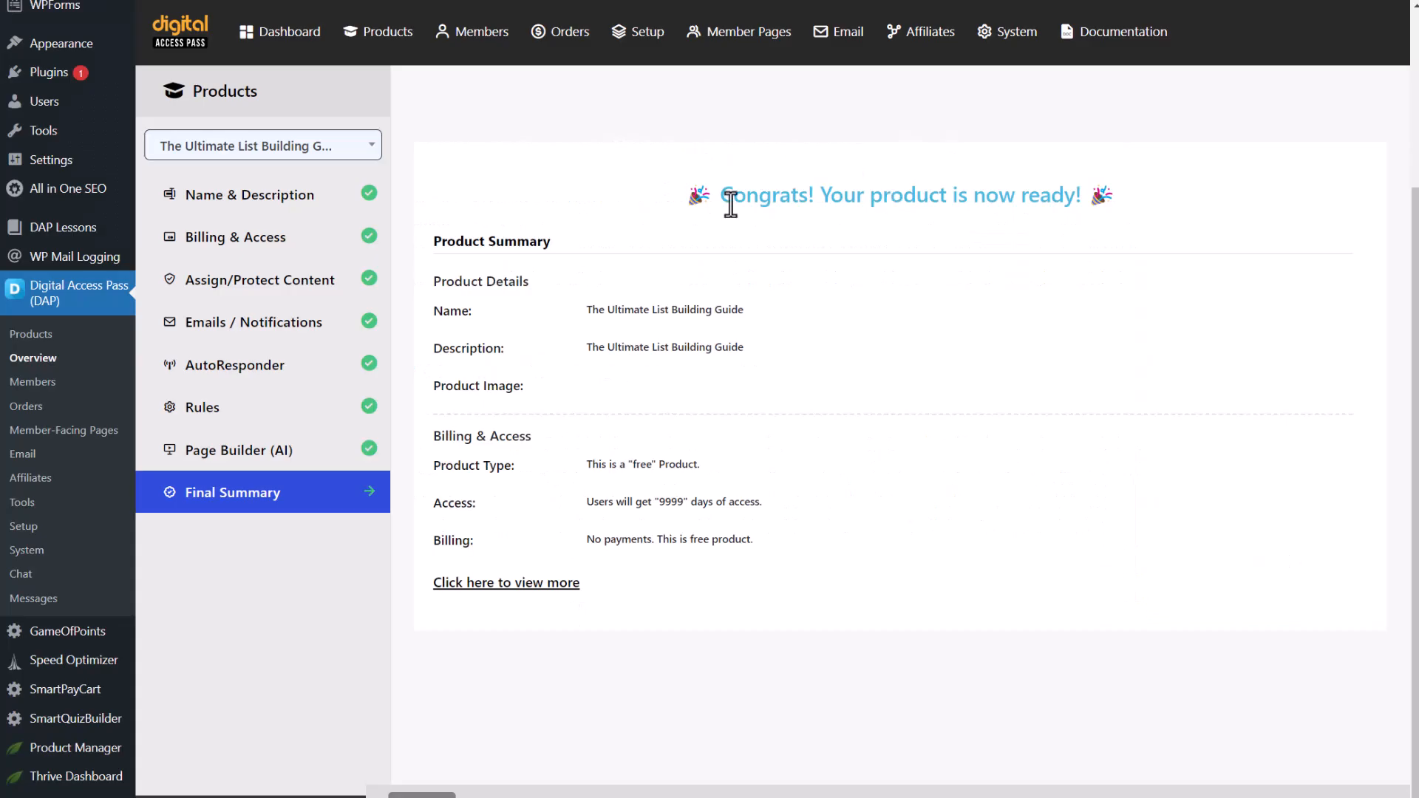
pyautogui.moveTo(655, 203); pyautogui.dragTo(1106, 229)
pyautogui.click(1114, 307)
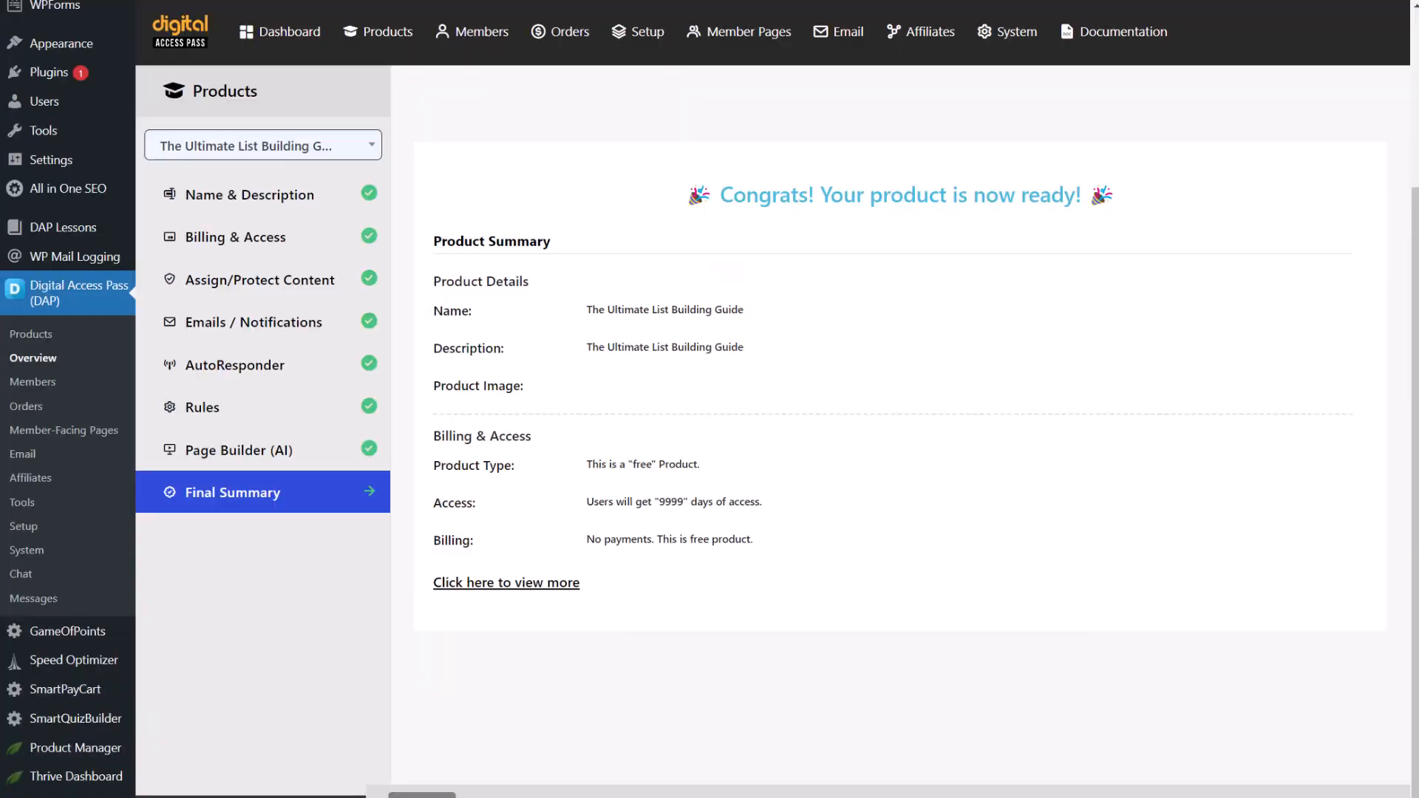
pyautogui.moveTo(383, 72)
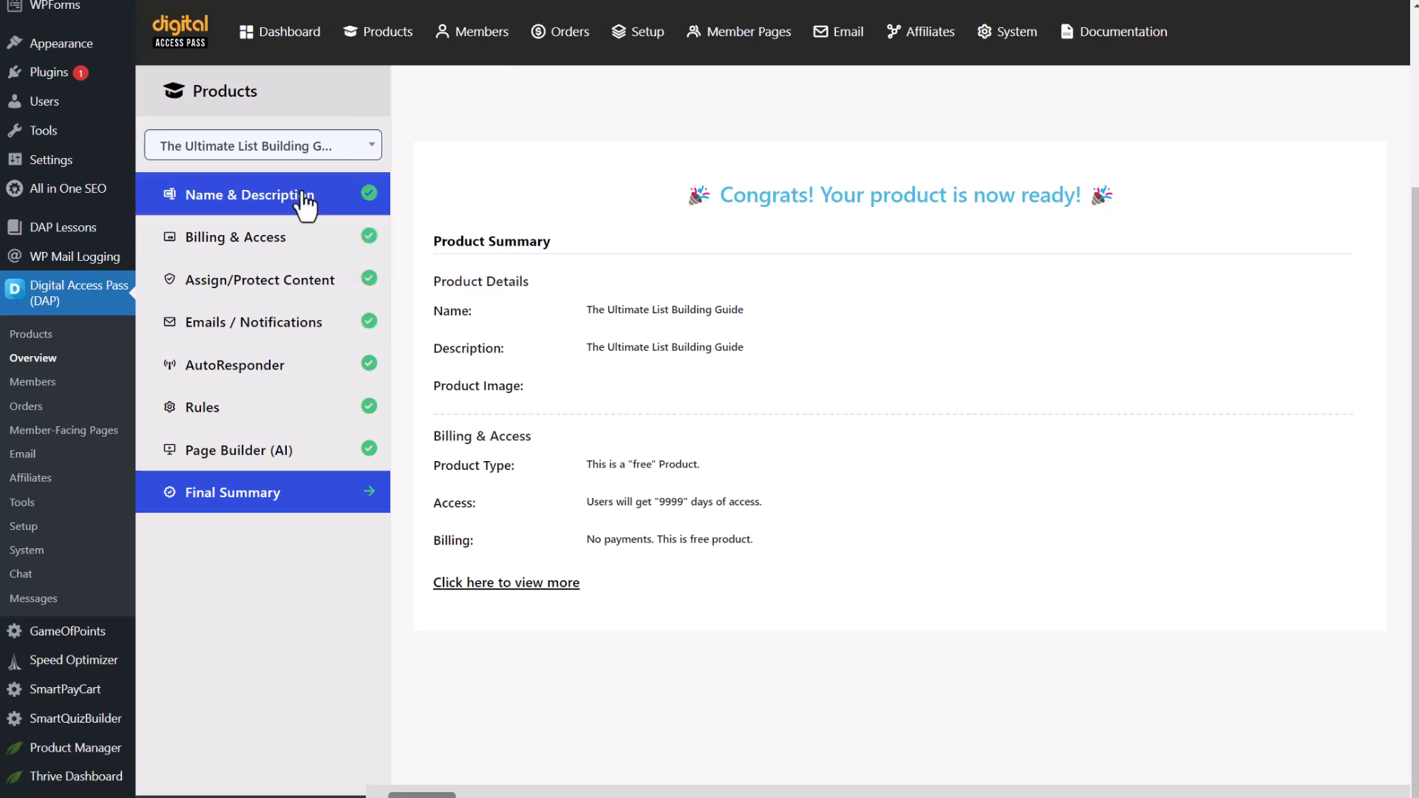
# Step: Change The Ultimate List Building Guide's billing to a paid product with a one-time fee of 7.00
pyautogui.click(272, 238)
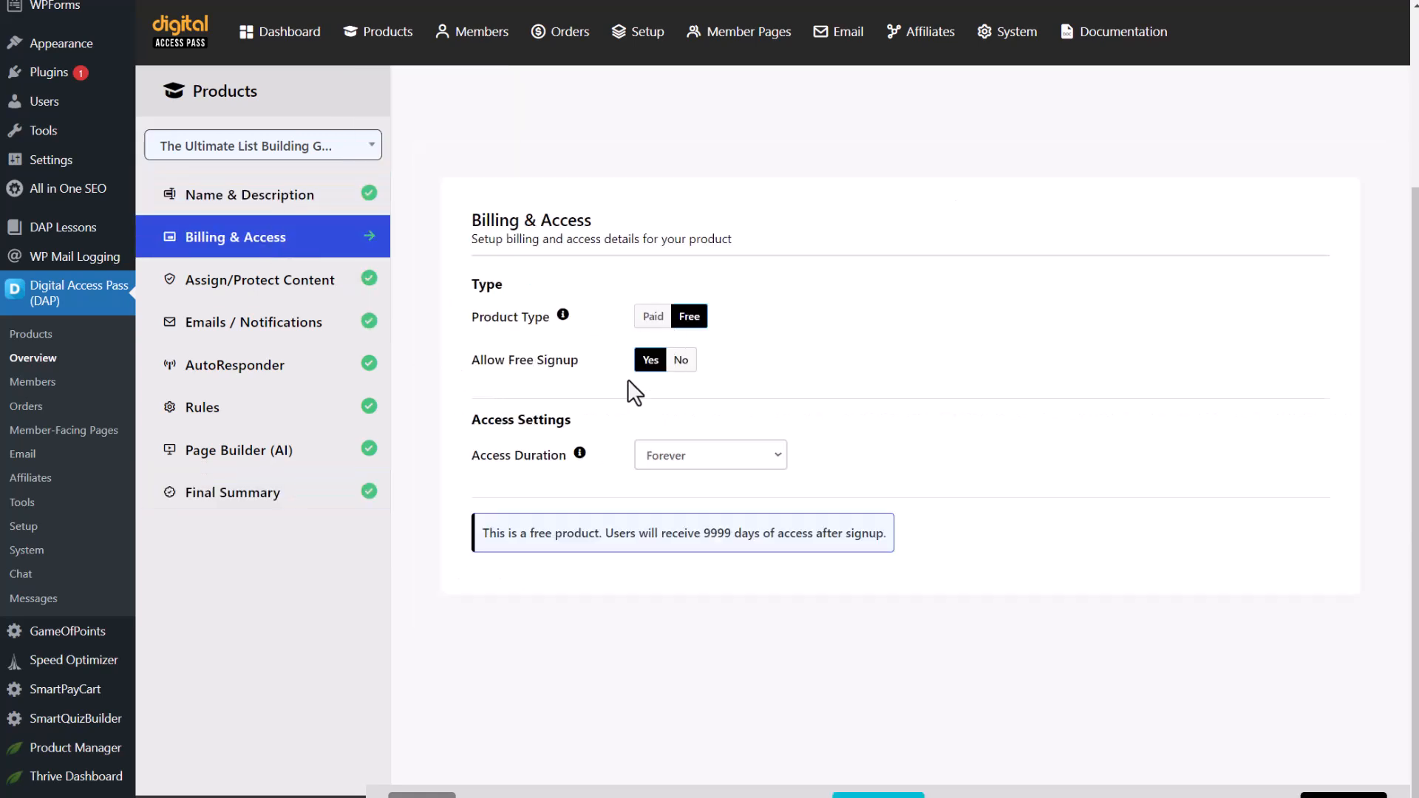
pyautogui.click(653, 317)
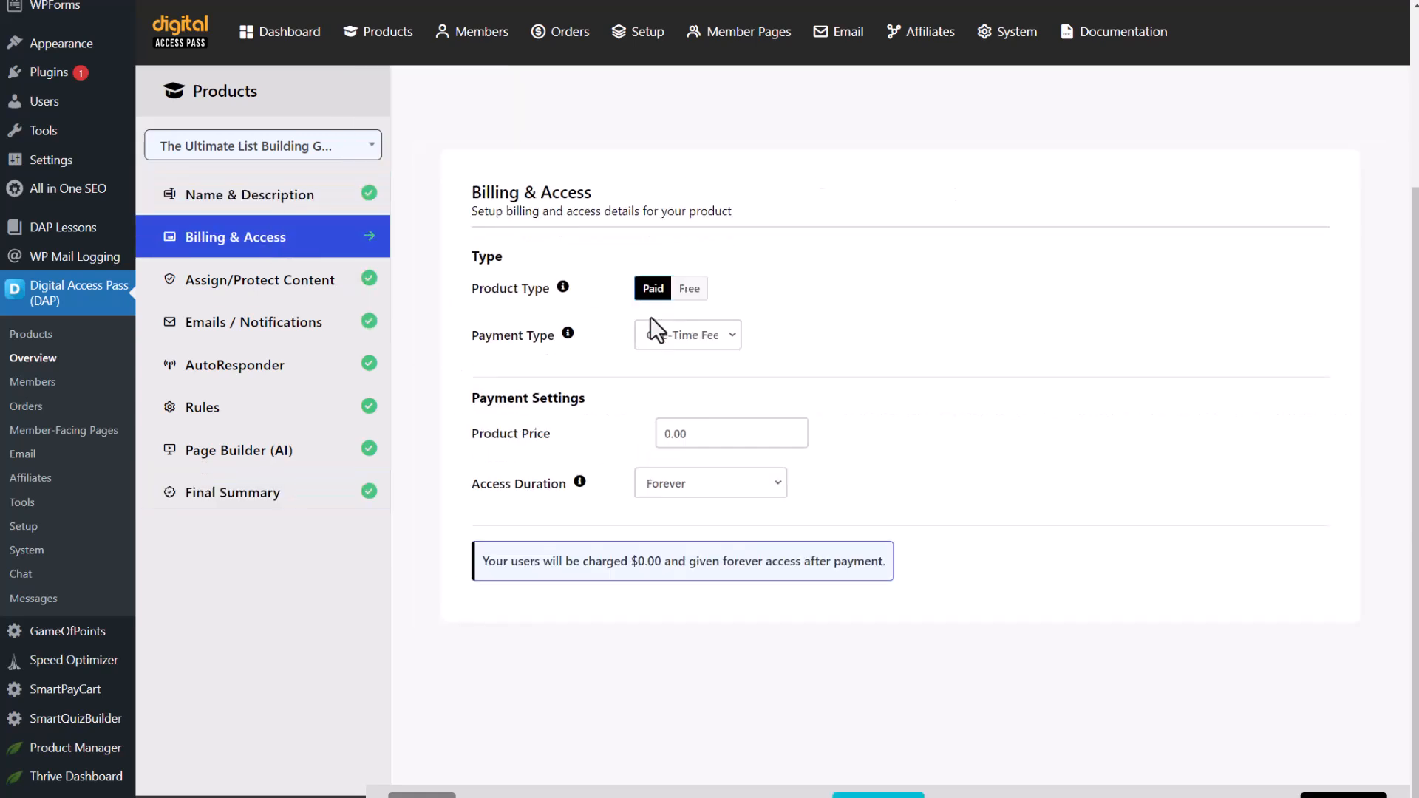
pyautogui.moveTo(669, 434); pyautogui.dragTo(645, 437)
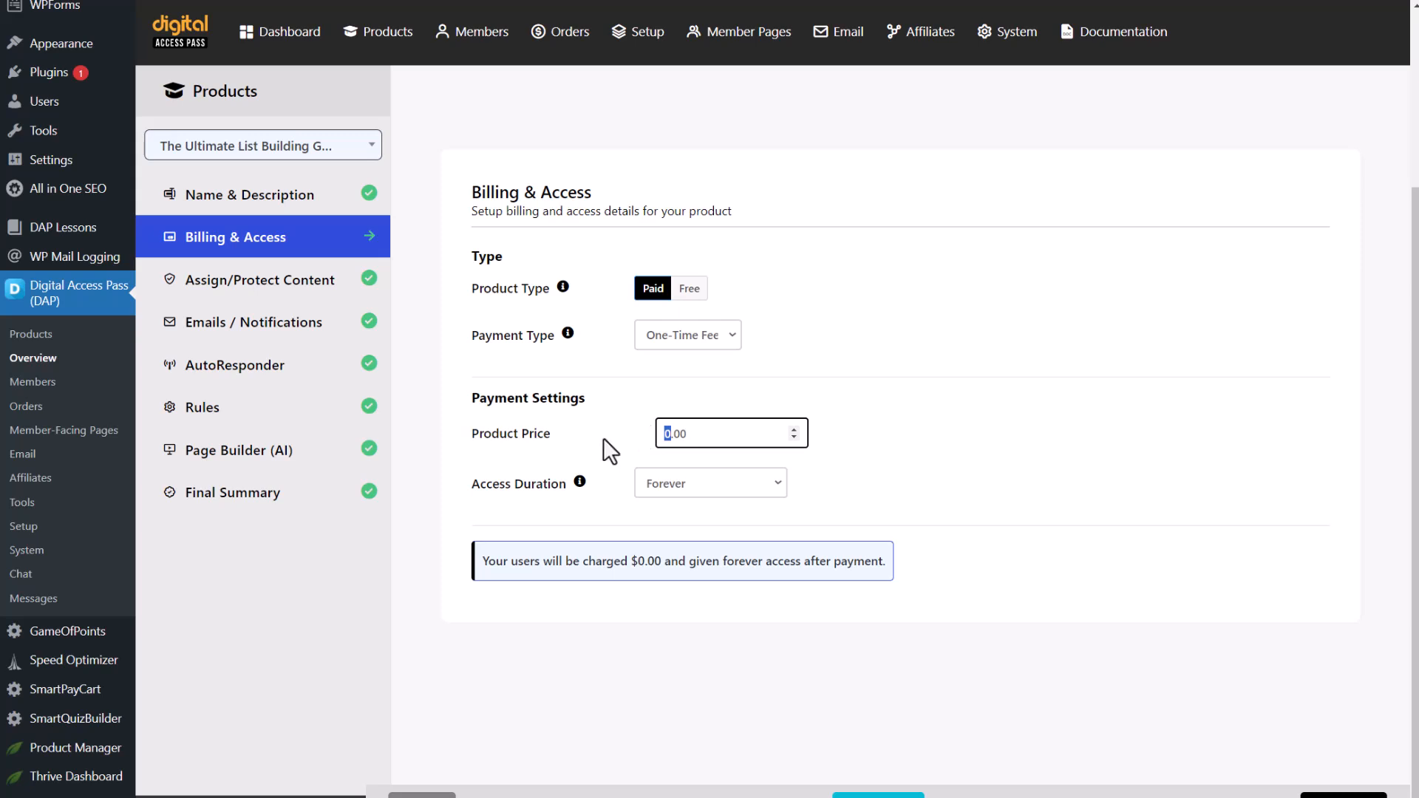
pyautogui.write('7')
pyautogui.click(969, 371)
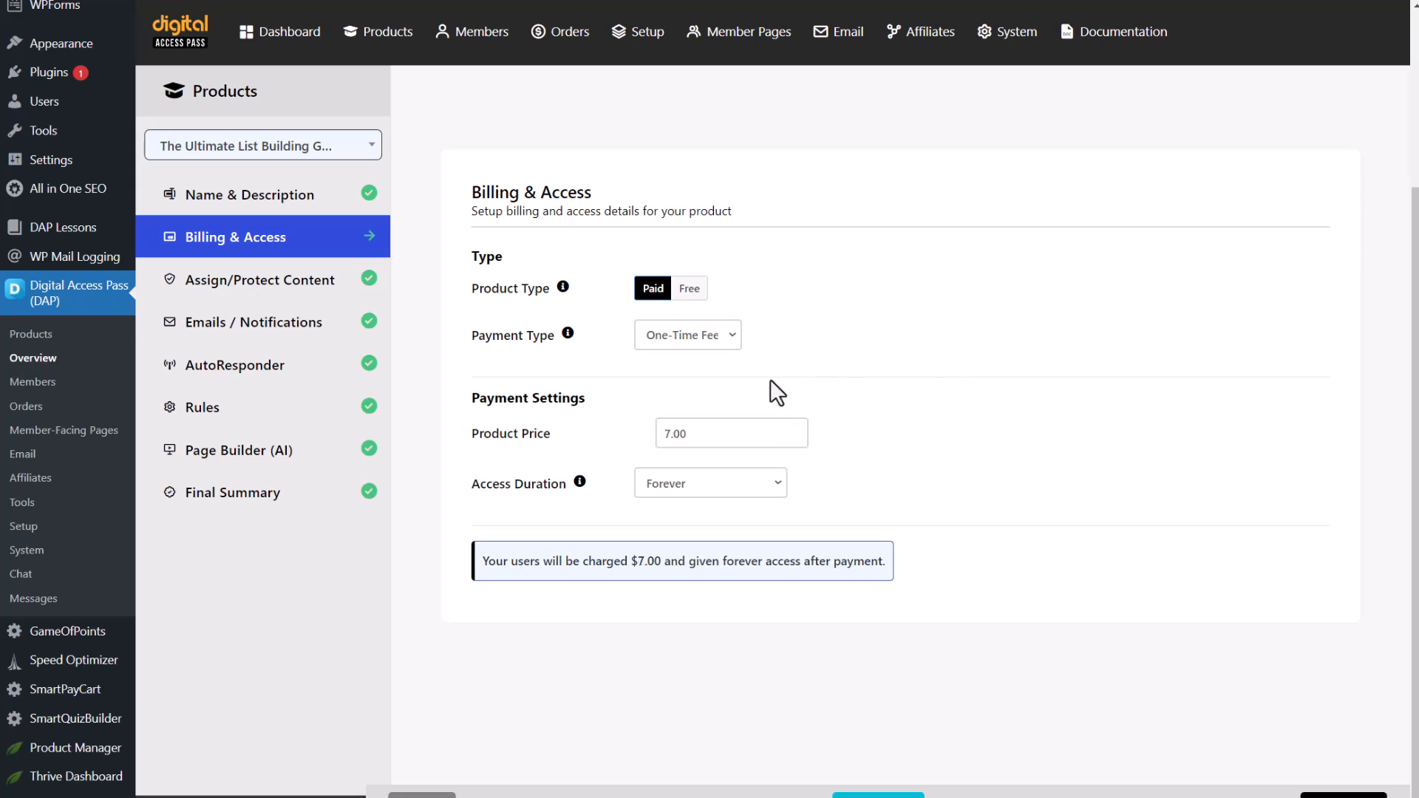
# Step: Switch the product's payment type to Recurring with a price of 30.00, keeping the monthly billing cycle
pyautogui.click(713, 338)
pyautogui.click(685, 374)
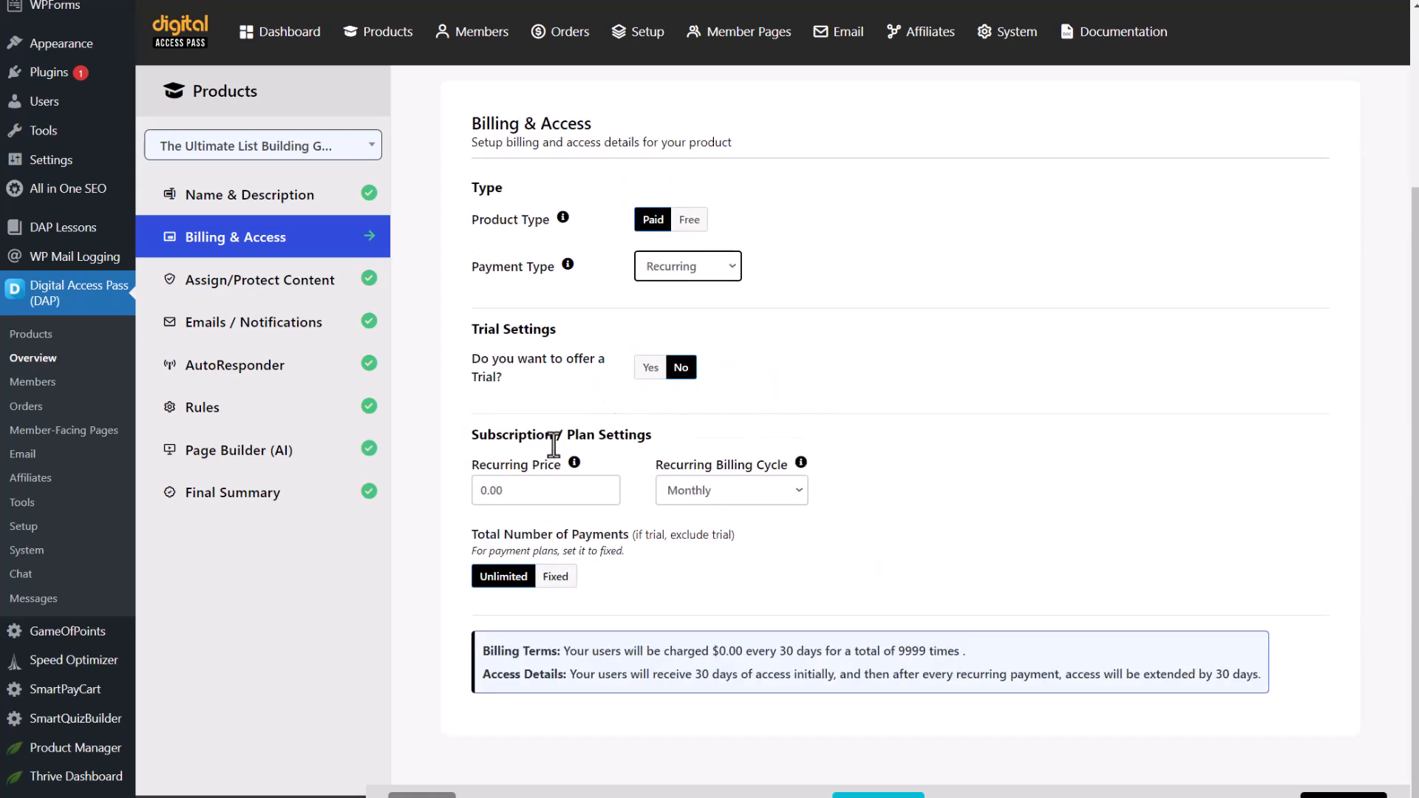
pyautogui.click(480, 489)
pyautogui.write('3')
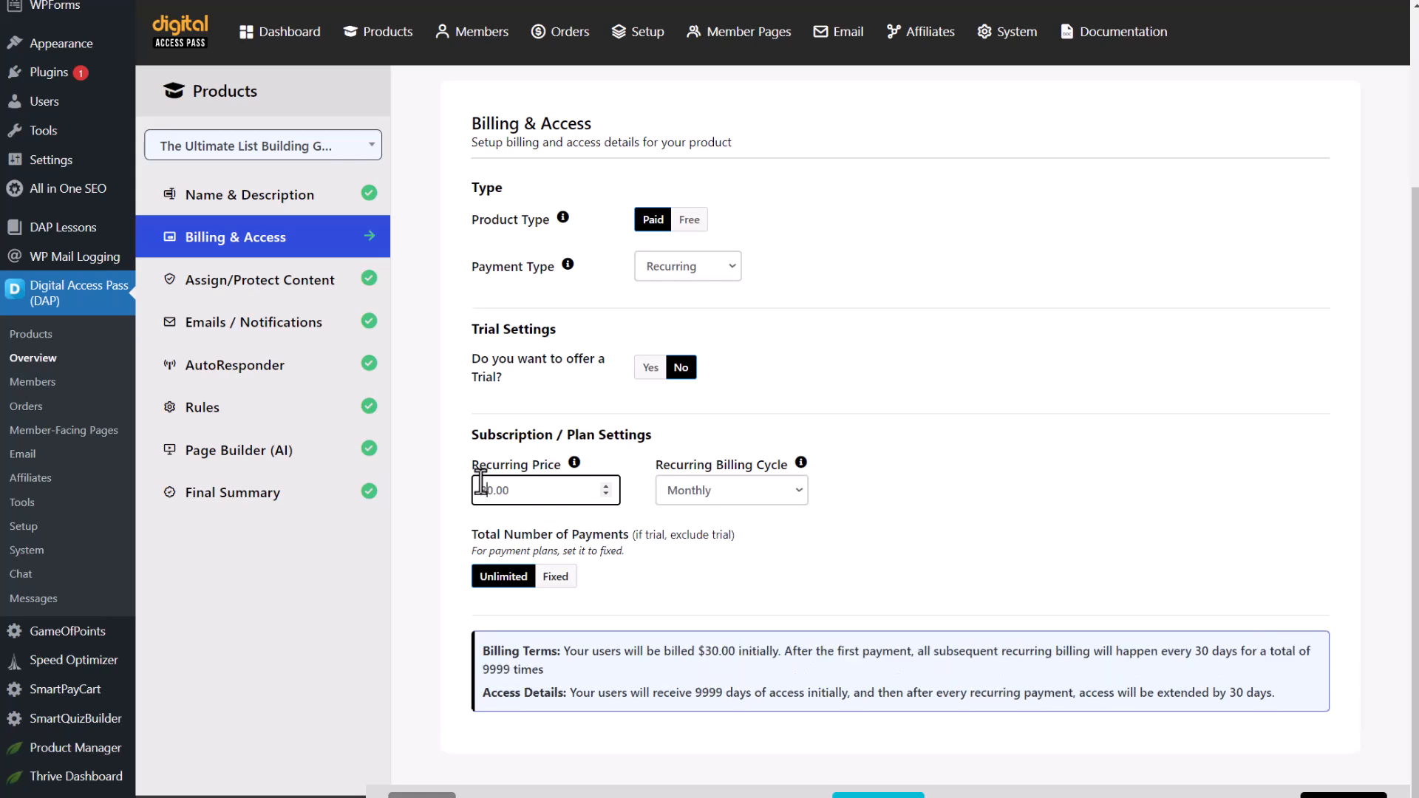
pyautogui.click(712, 490)
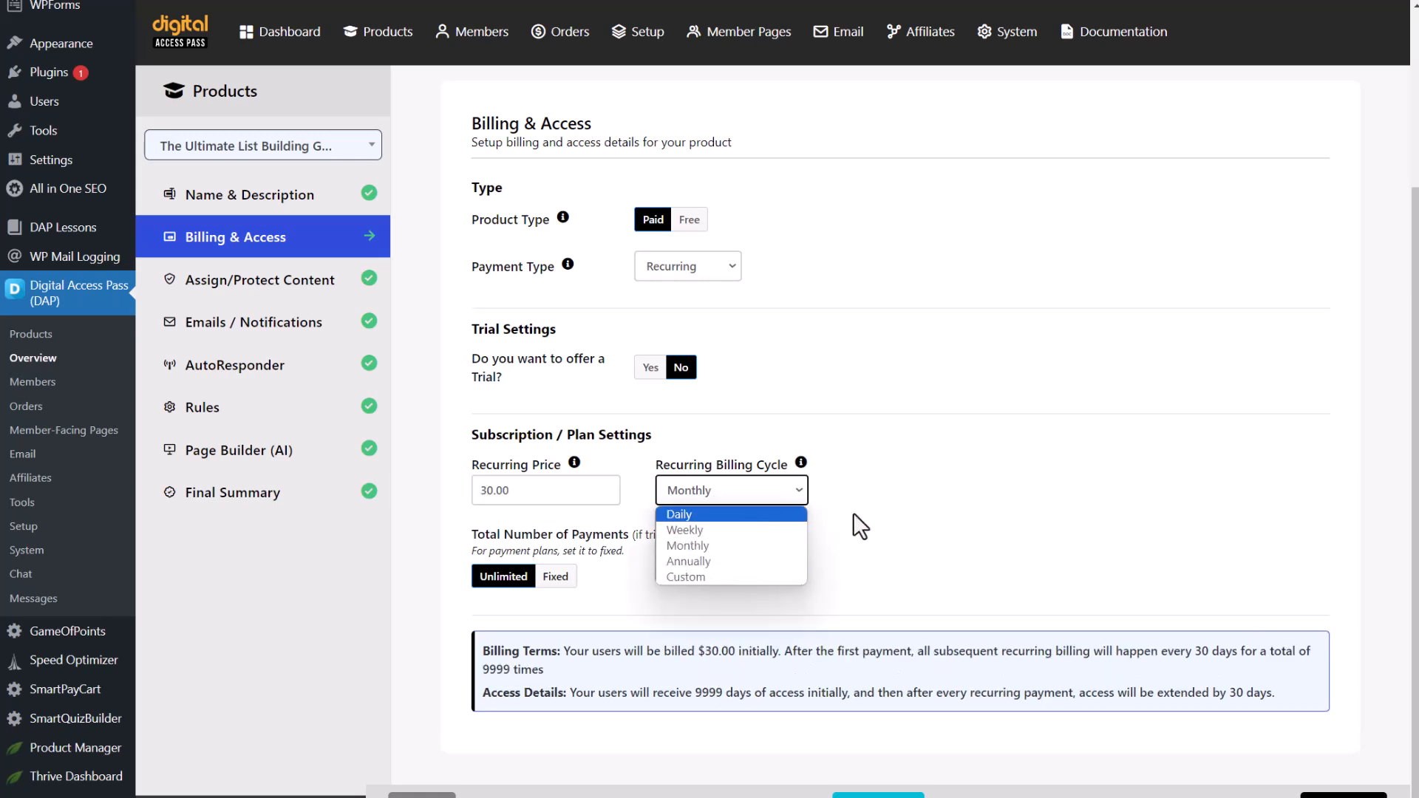
pyautogui.click(919, 514)
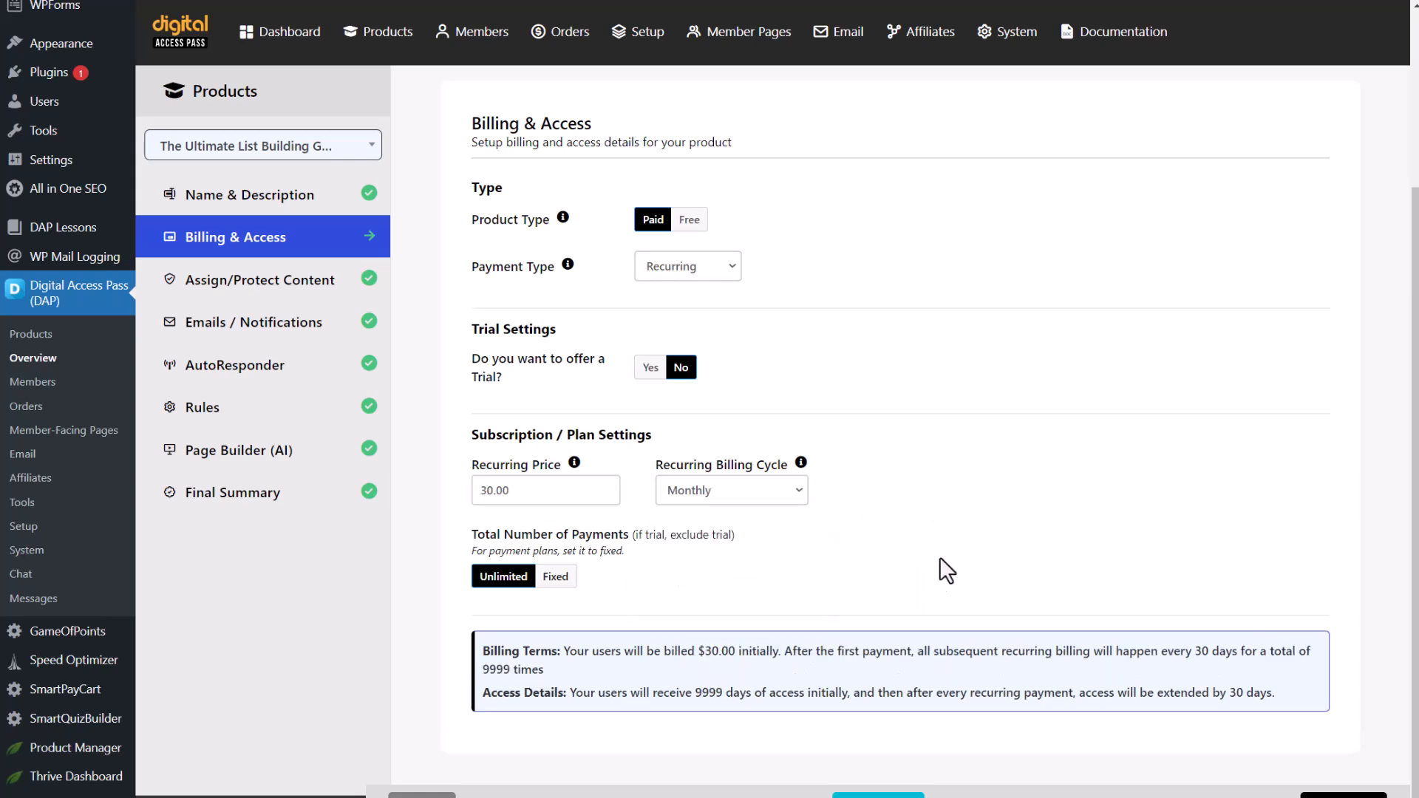
# Step: Start creating a new paid course with the AI-powered course builder, using the API call option
pyautogui.moveTo(380, 33)
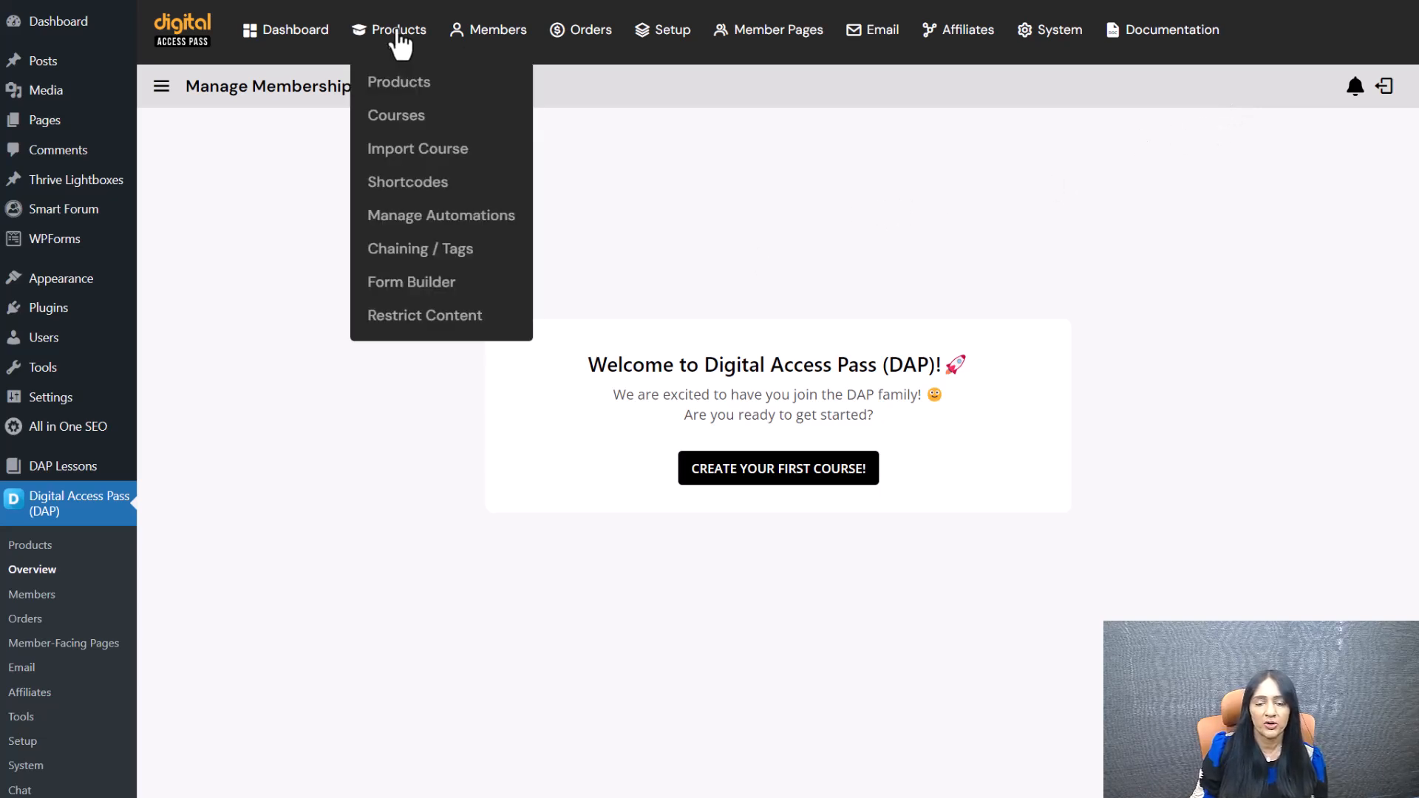
pyautogui.click(809, 474)
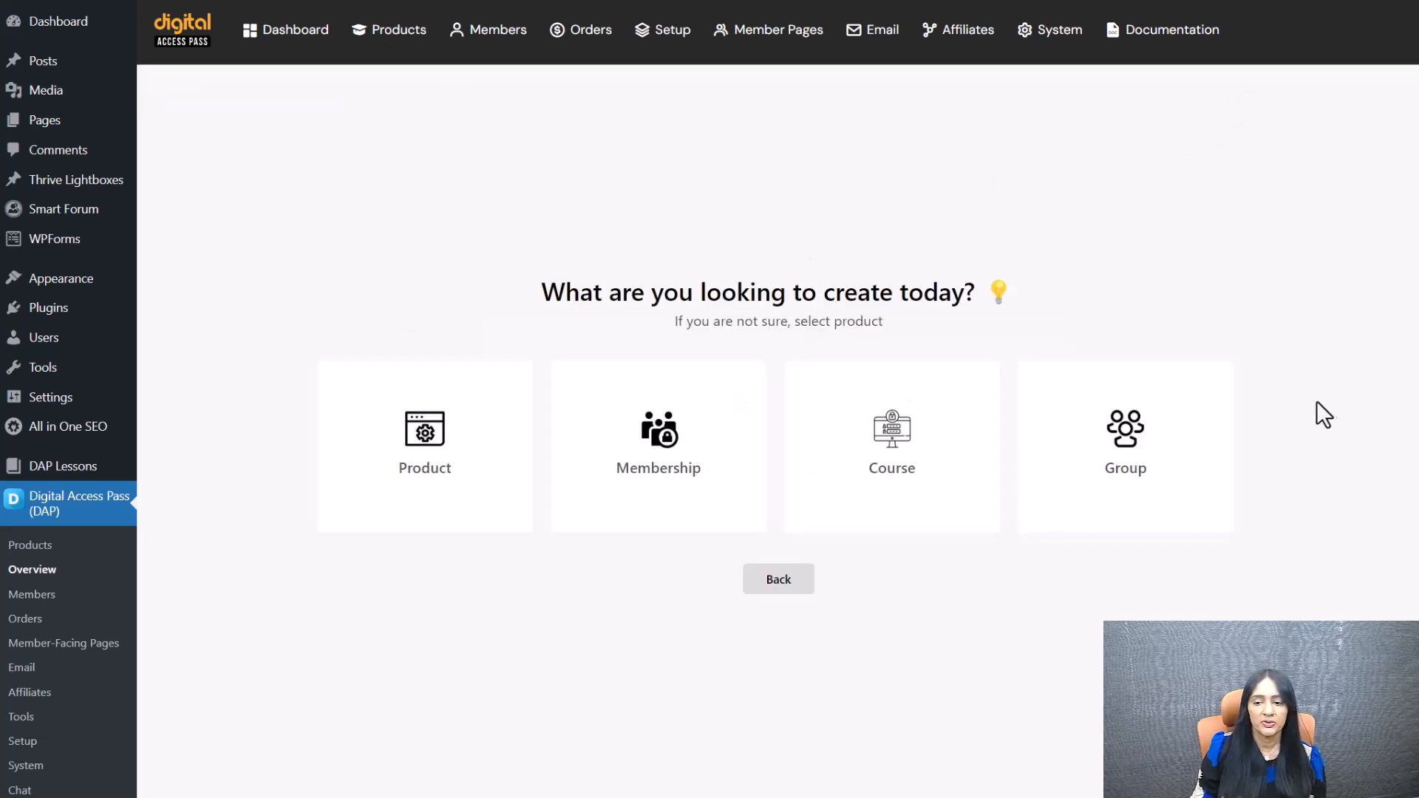
pyautogui.click(912, 491)
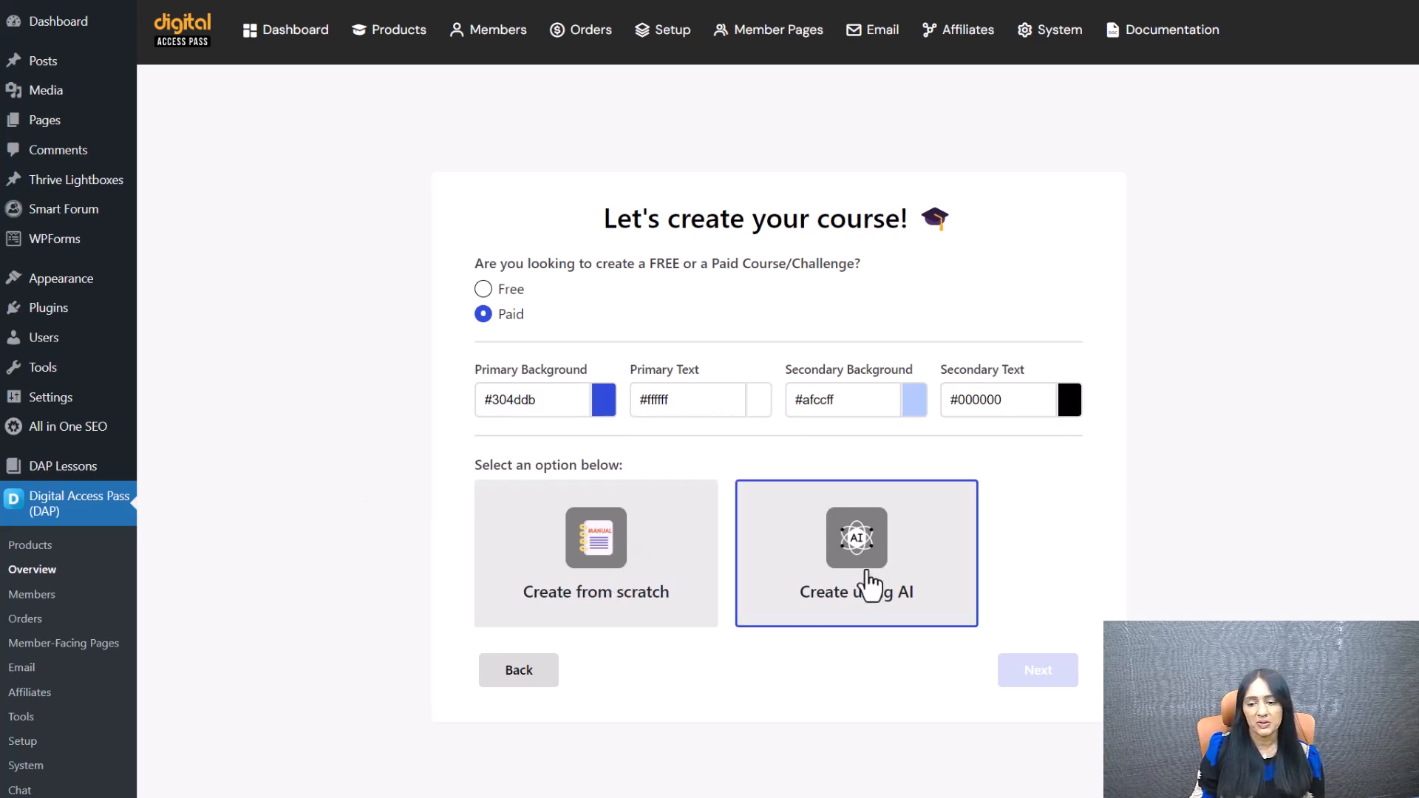
pyautogui.click(873, 587)
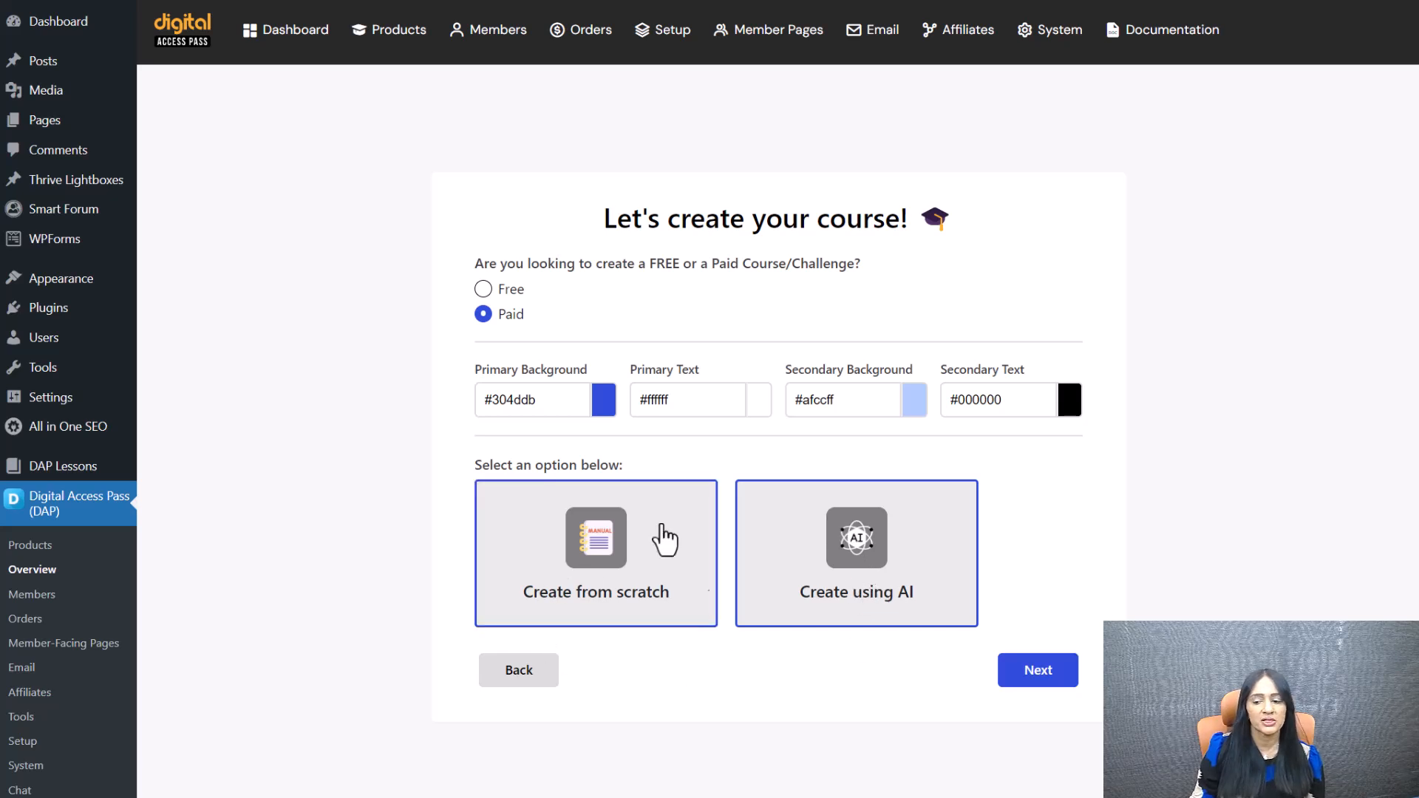
pyautogui.click(1050, 680)
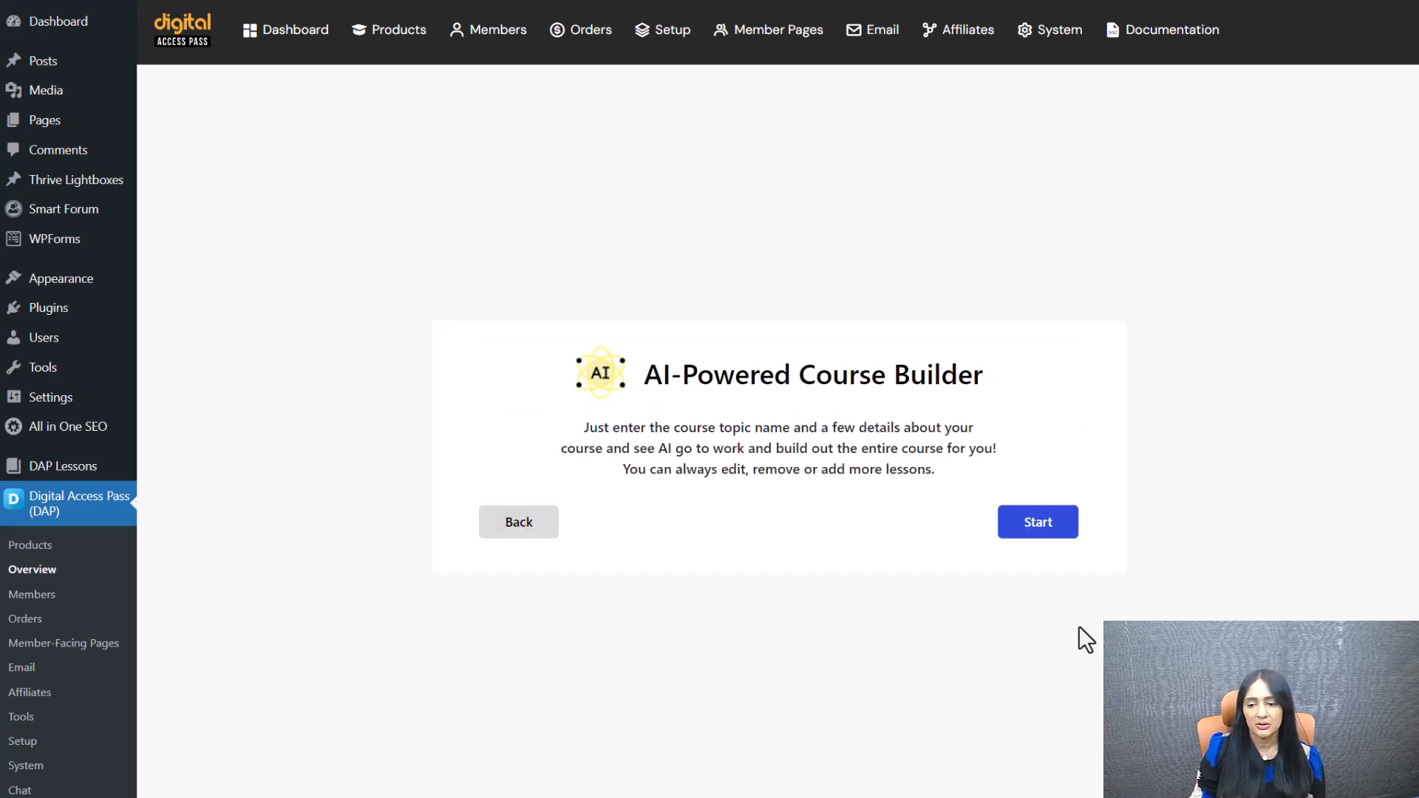
pyautogui.click(1020, 531)
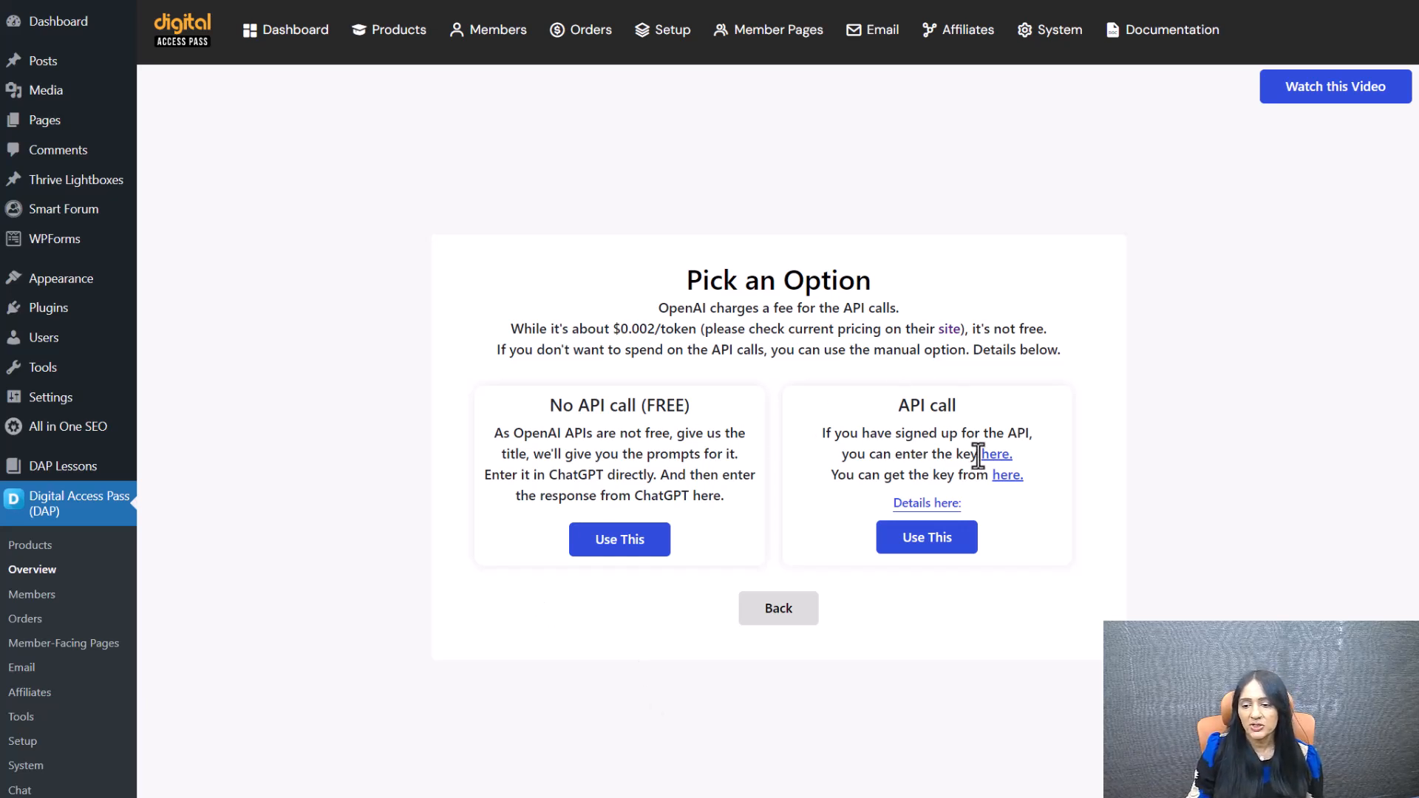
pyautogui.click(955, 545)
# Step: Generate titles for List Building, choose "The Art of List Building: Unlocking the Secrets to Success" and enter the goal of teaching email list building and growth
pyautogui.click(683, 222)
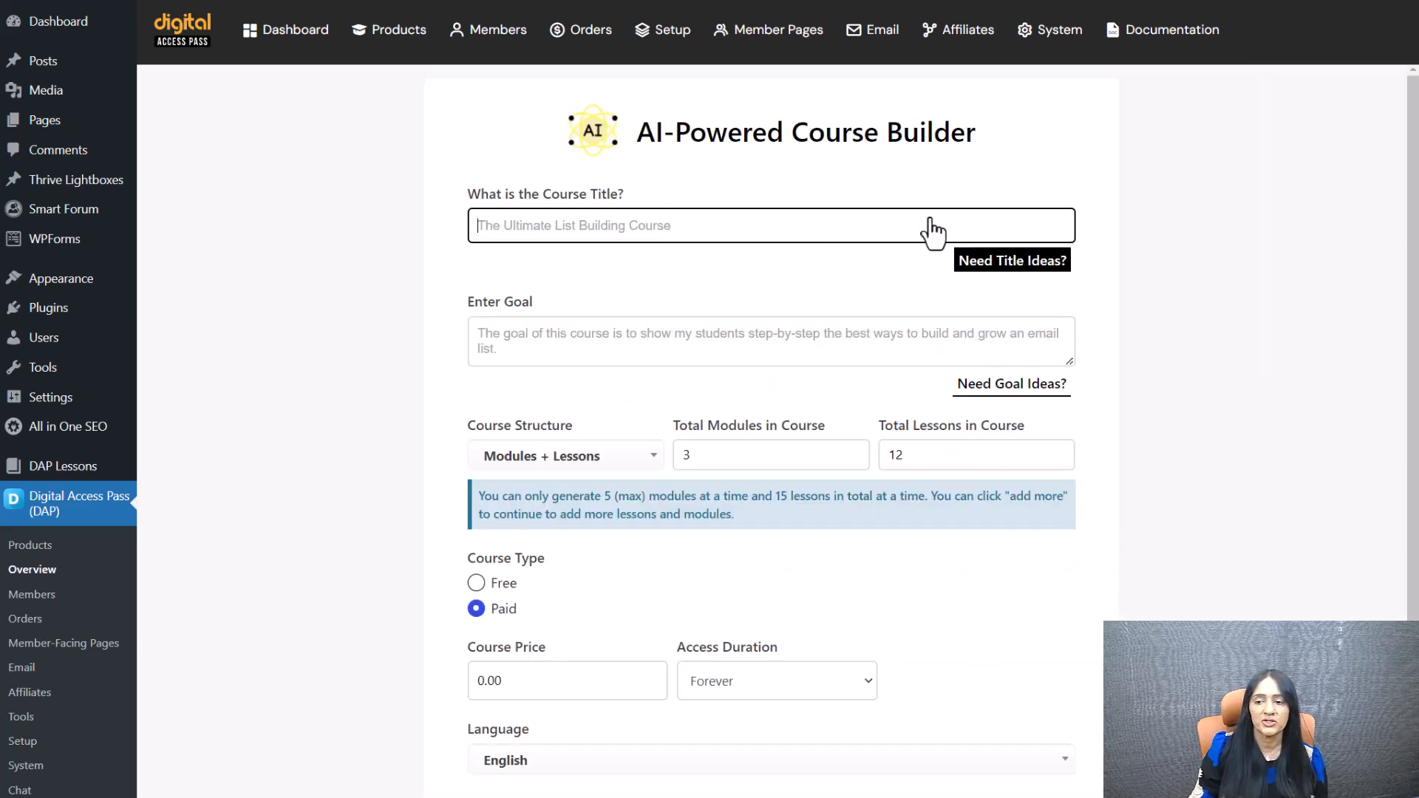
pyautogui.click(1006, 260)
pyautogui.write('List Building')
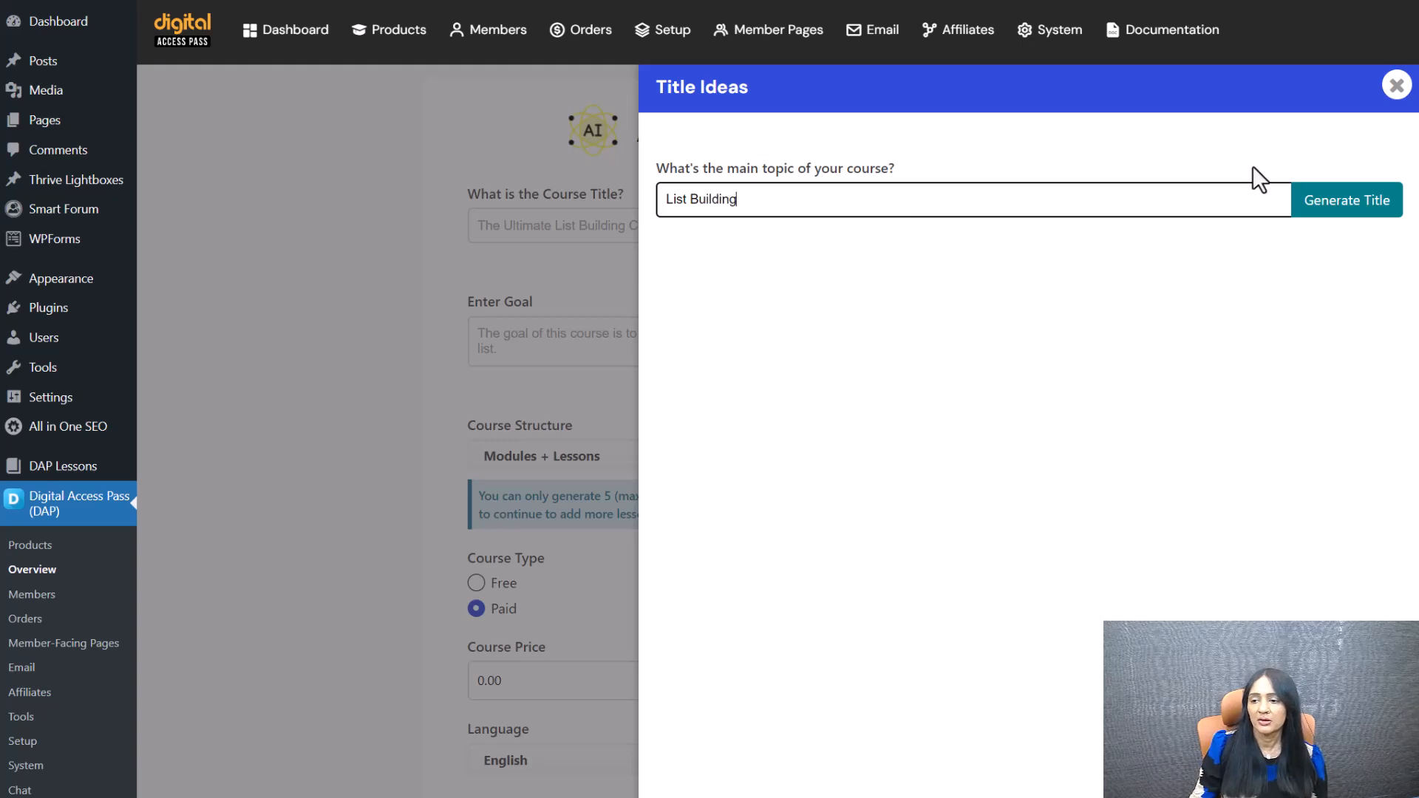
pyautogui.click(1330, 206)
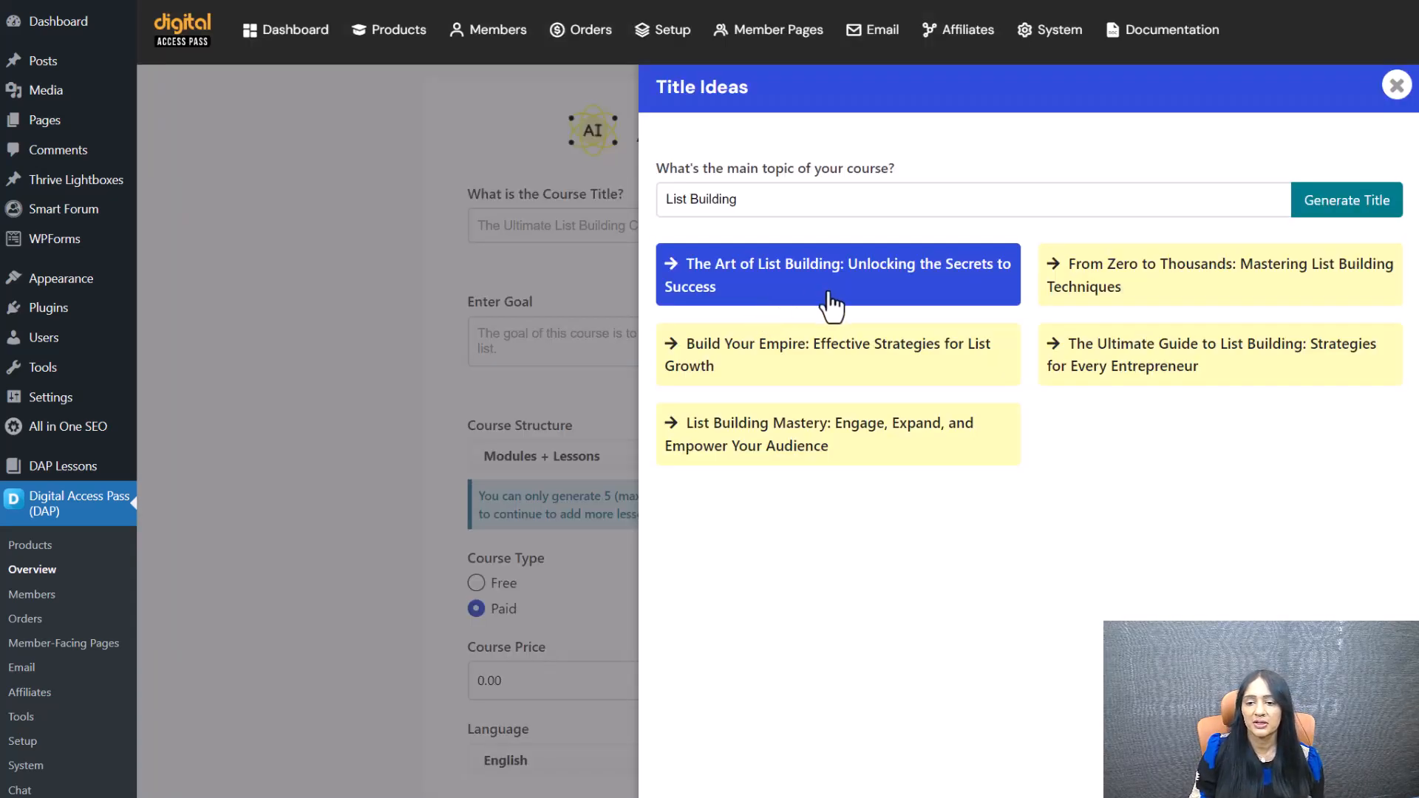
pyautogui.click(832, 280)
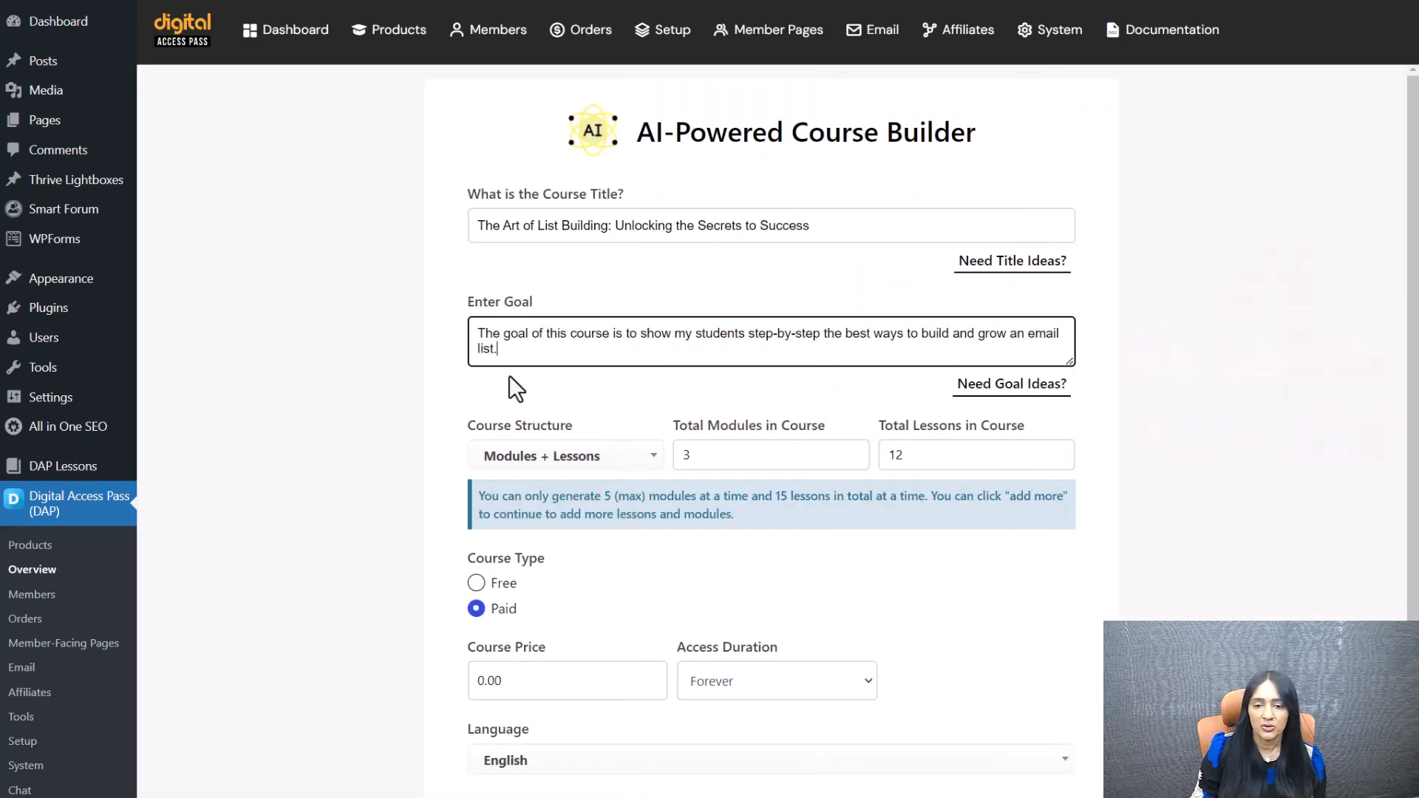
pyautogui.moveTo(513, 348); pyautogui.dragTo(451, 347)
pyautogui.click(449, 429)
pyautogui.click(550, 347)
pyautogui.scroll(-1, 550, 347)
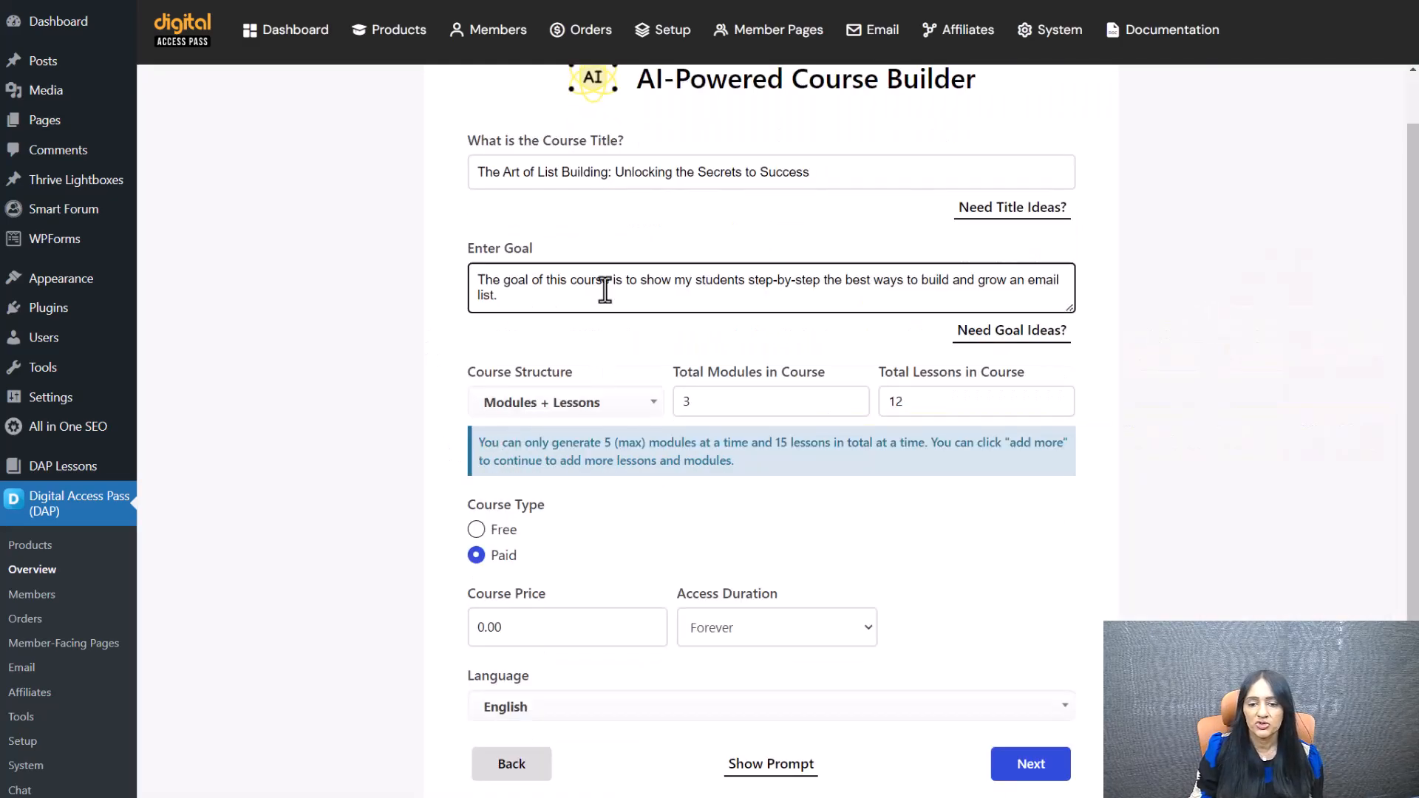
# Step: Keep the Modules + Lessons course structure and set the course to 2 modules and 6 lessons in total
pyautogui.click(562, 407)
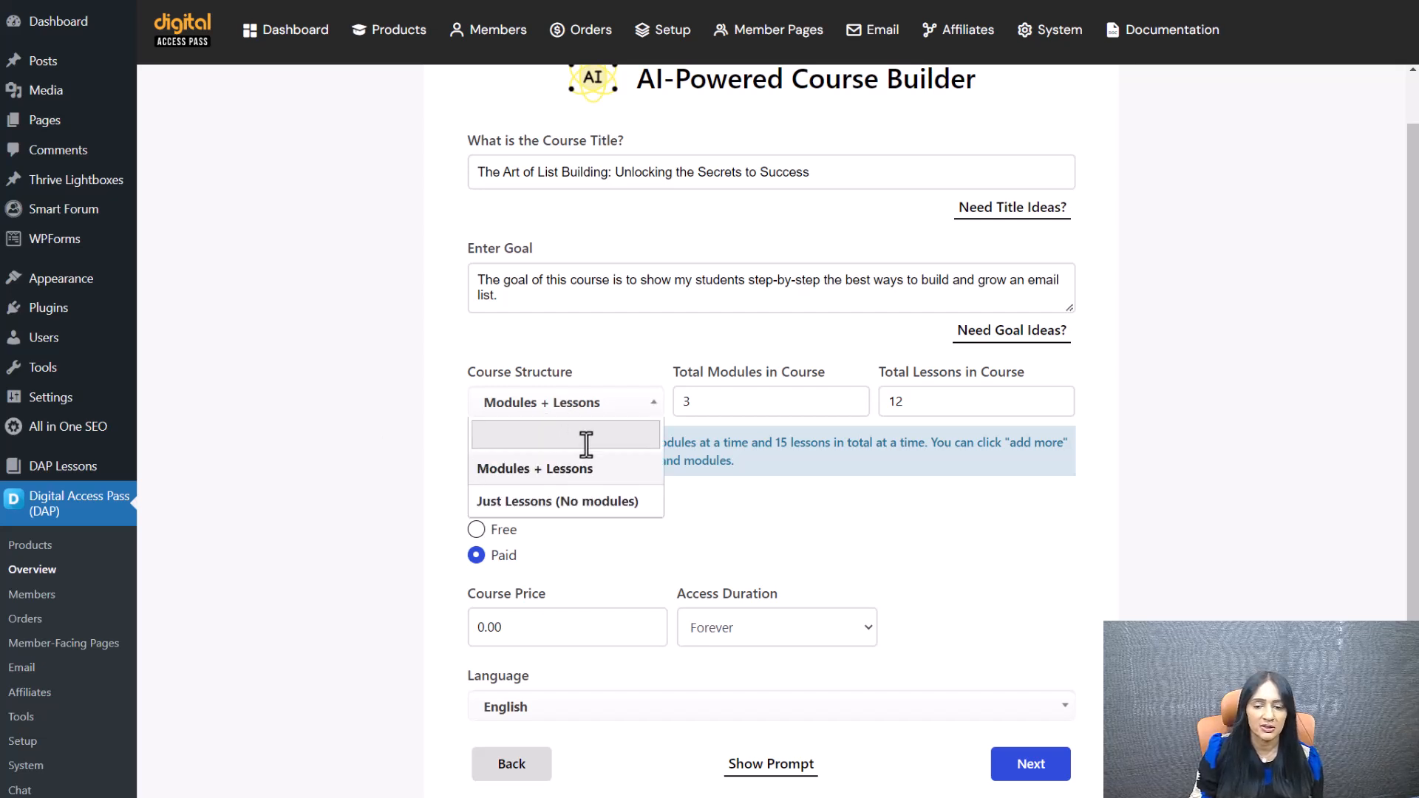
pyautogui.click(841, 391)
pyautogui.moveTo(914, 401); pyautogui.dragTo(882, 401)
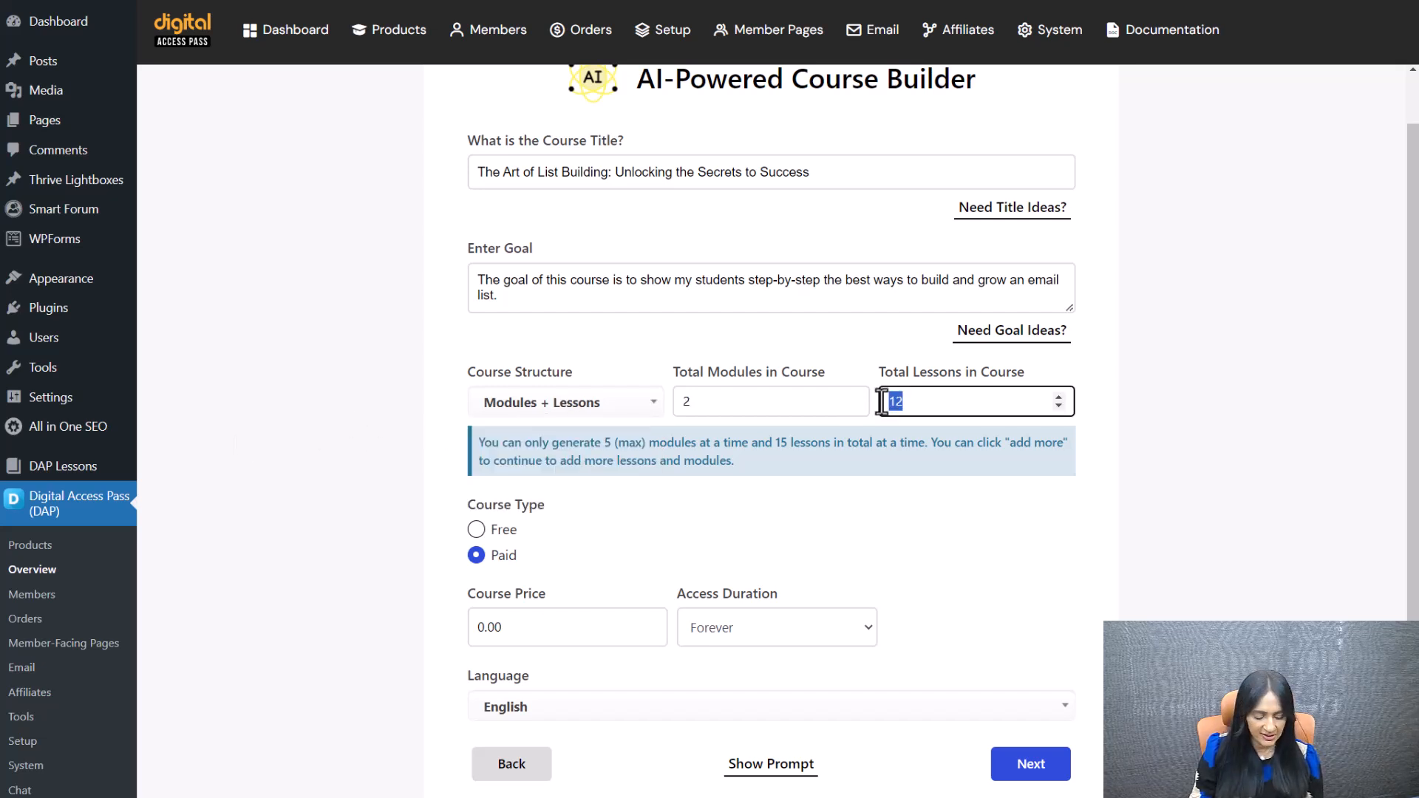
pyautogui.write('6')
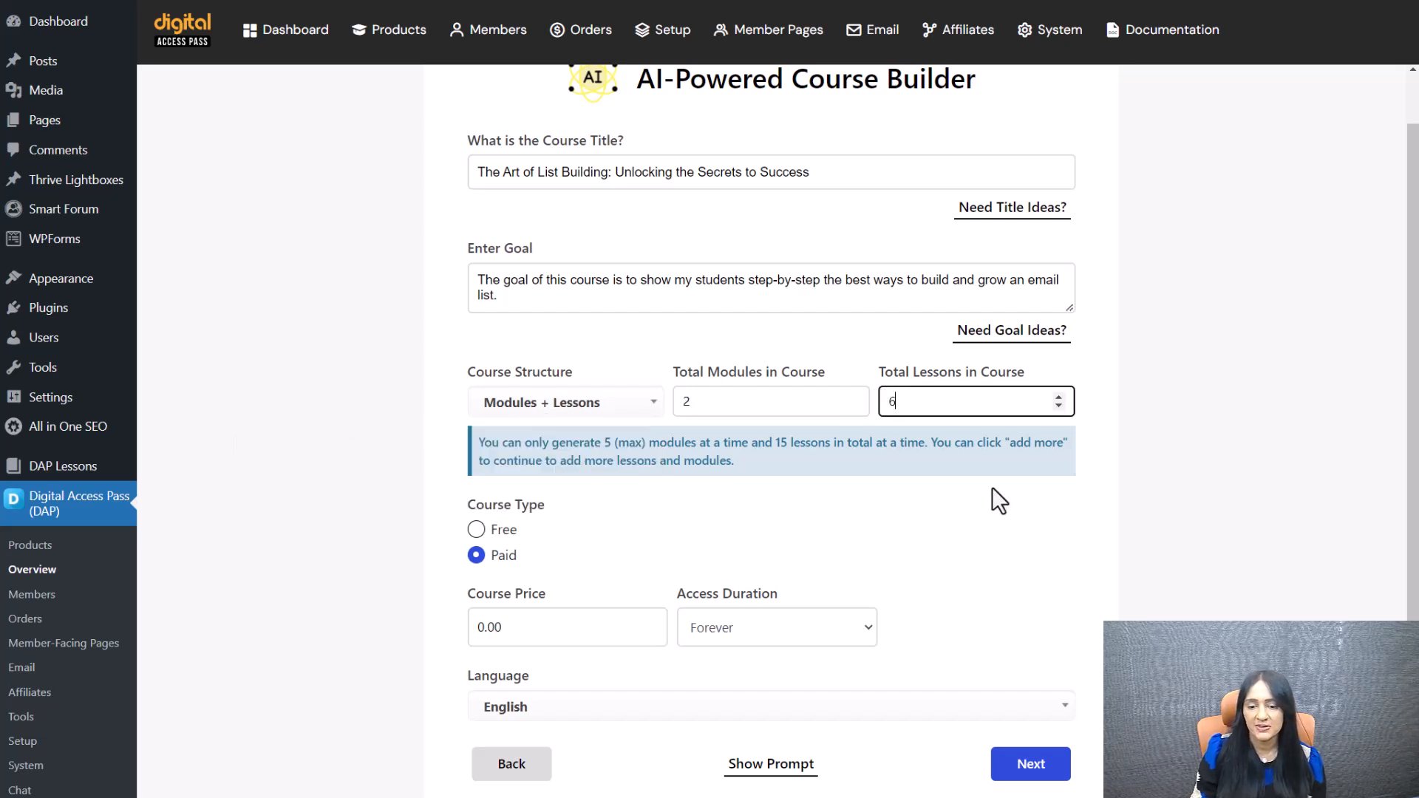
pyautogui.click(353, 437)
pyautogui.click(709, 406)
pyautogui.click(472, 469)
# Step: Set the paid course's price to 100.00, keeping Forever access and English, and generate its modules and lessons
pyautogui.scroll(-2, 473, 469)
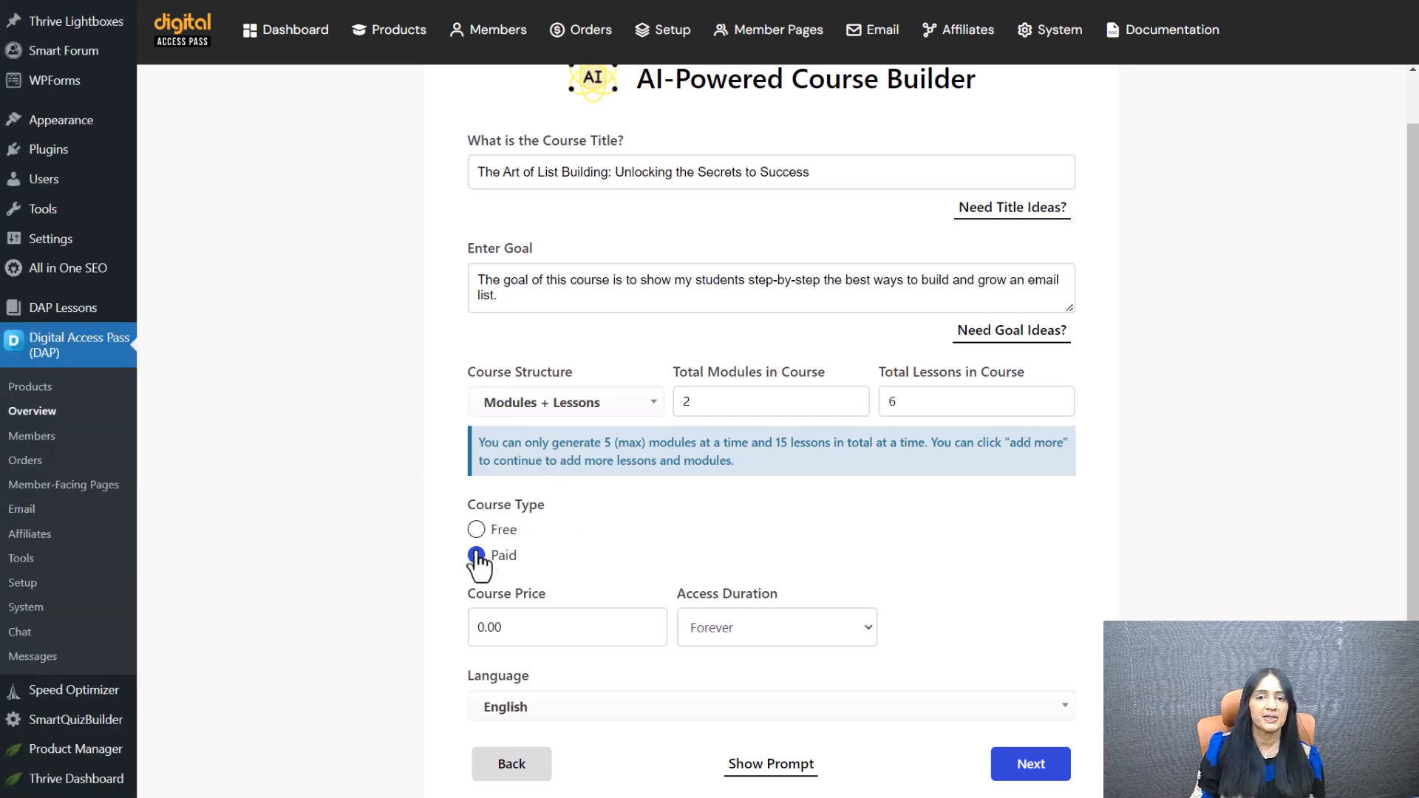
pyautogui.click(507, 618)
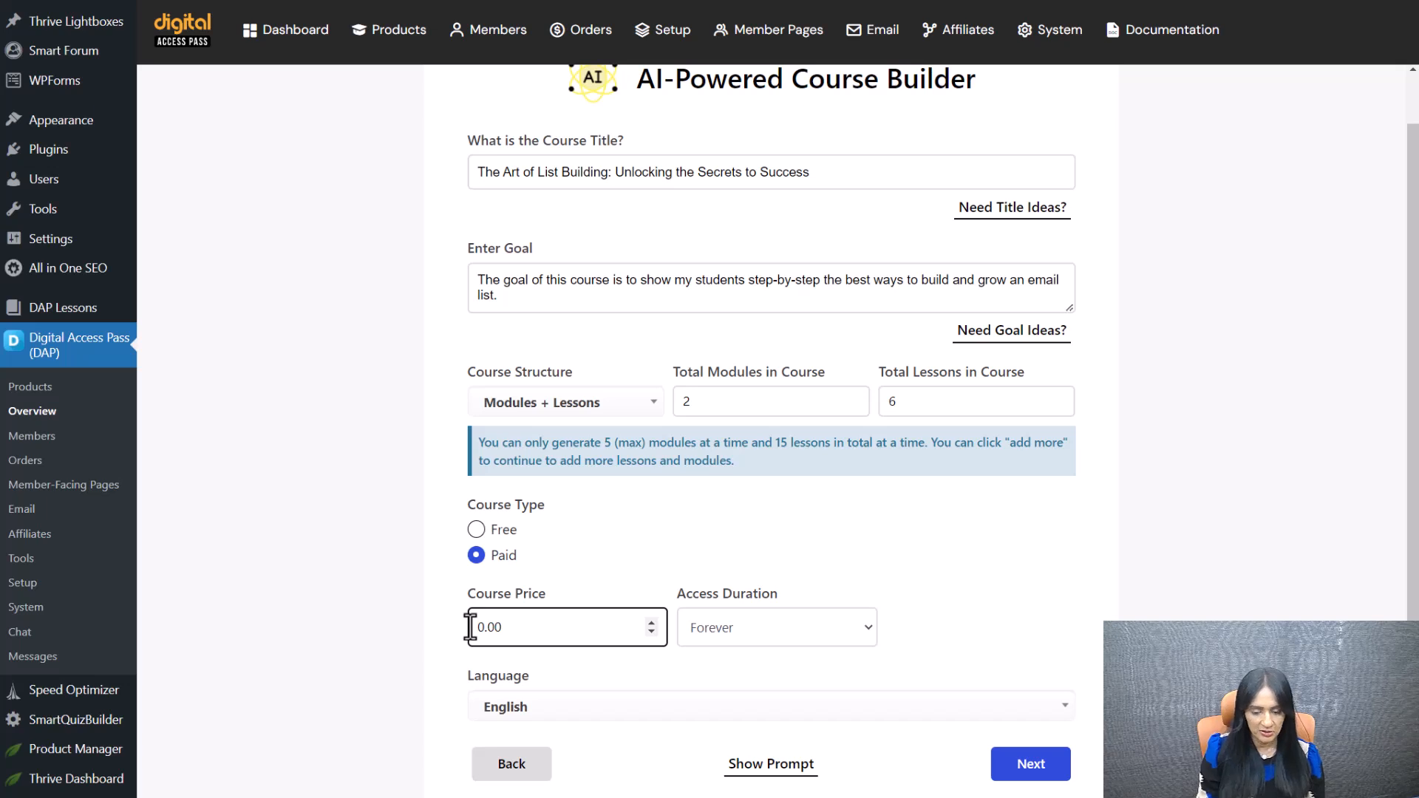
pyautogui.write('10')
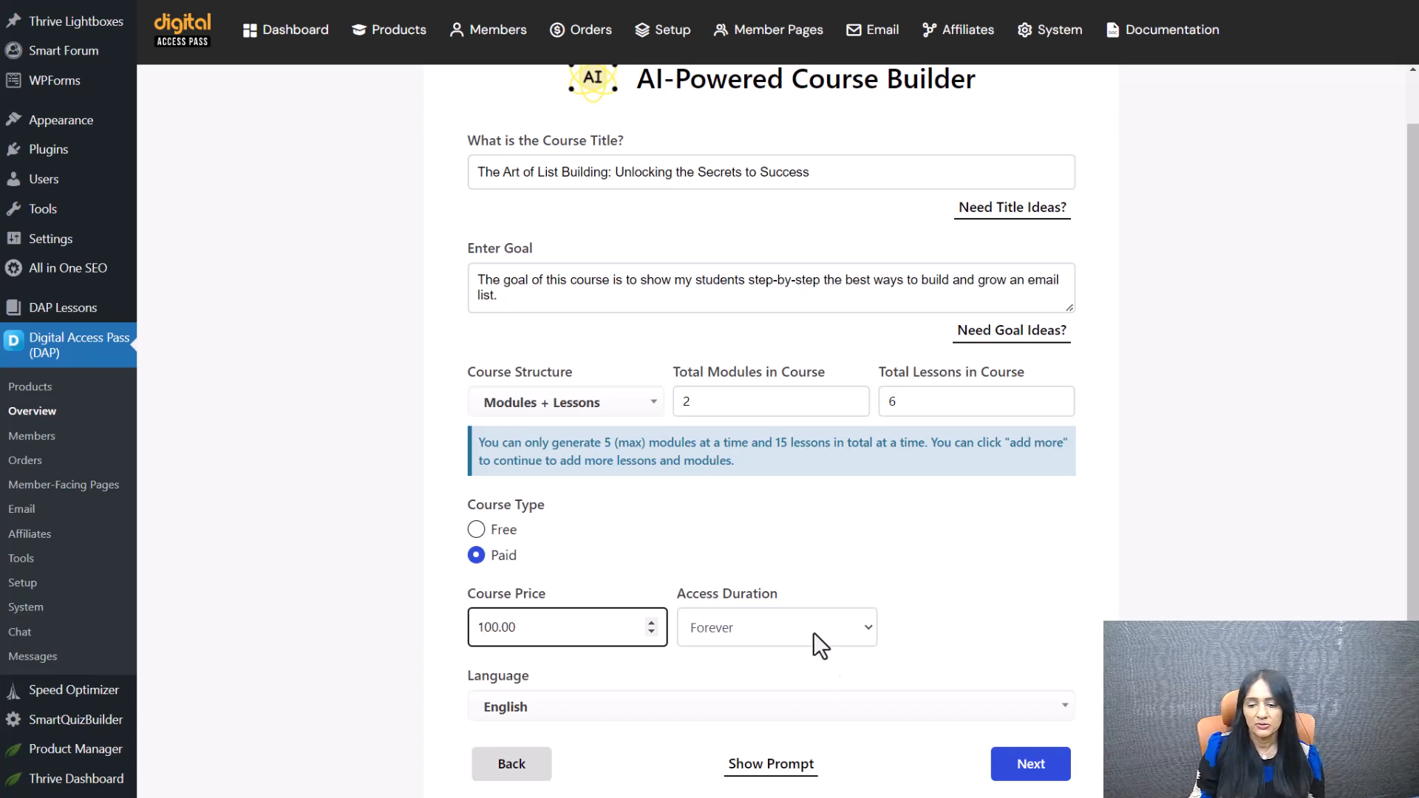
pyautogui.click(1026, 776)
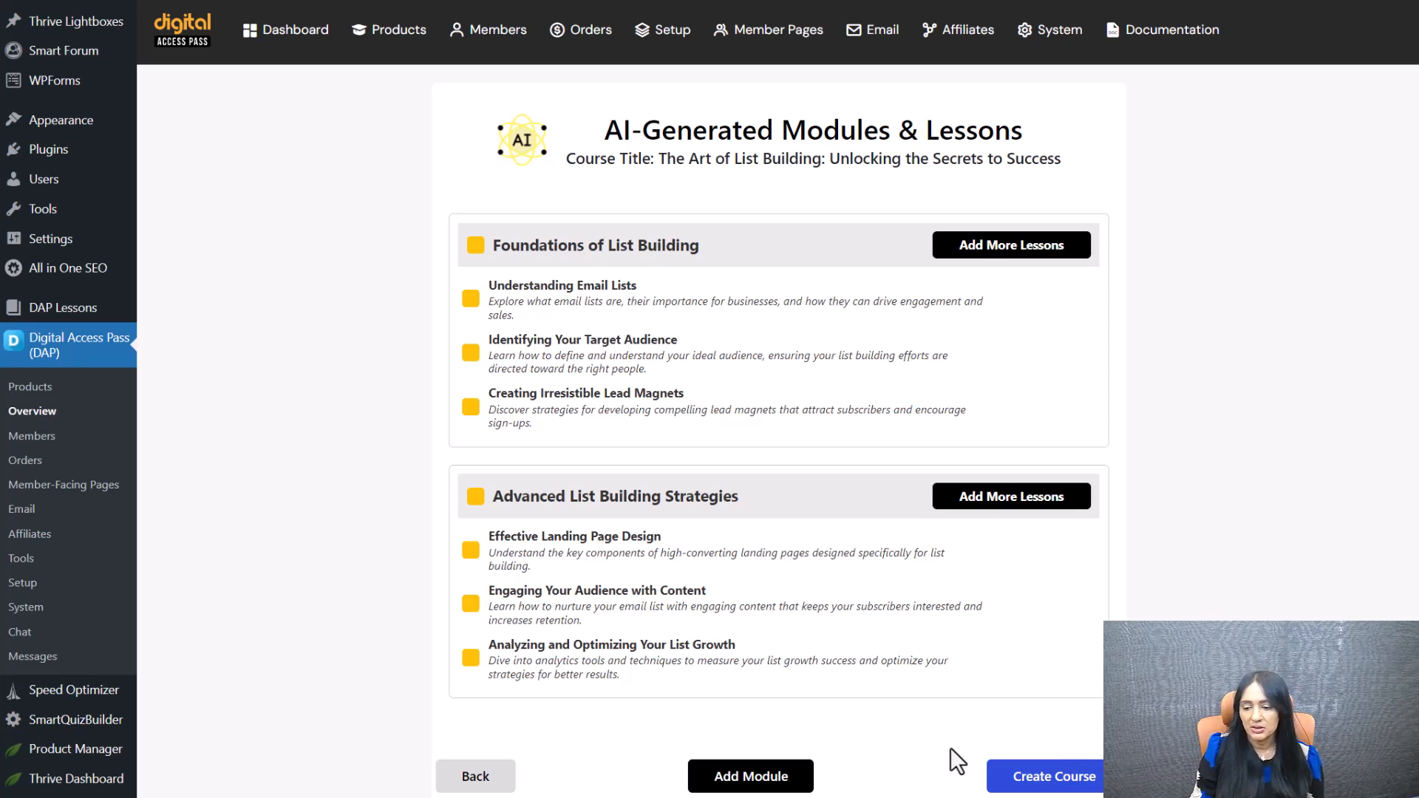
# Step: Create the course from the generated outline and generate AI content for the Understanding Email Lists lesson
pyautogui.click(1035, 776)
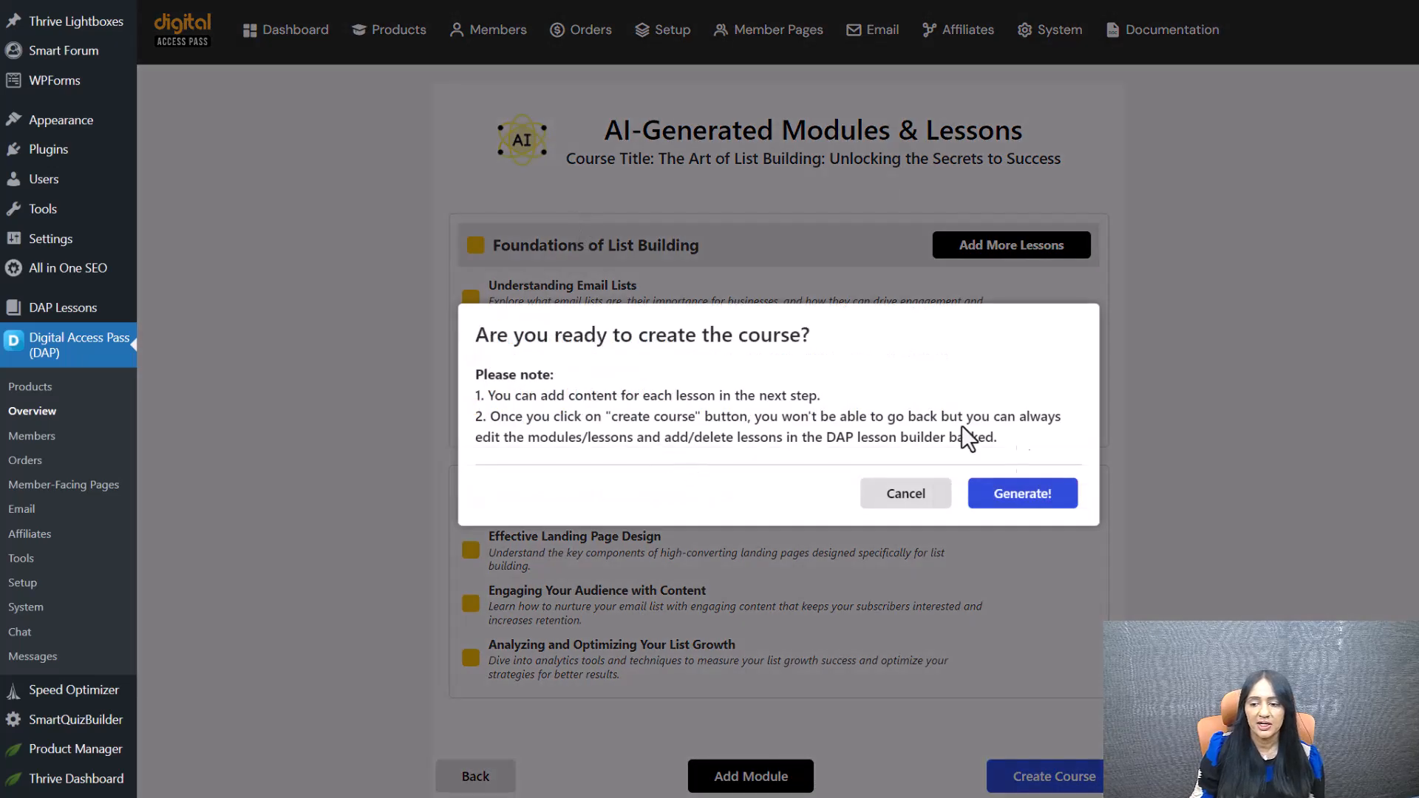
pyautogui.click(1038, 495)
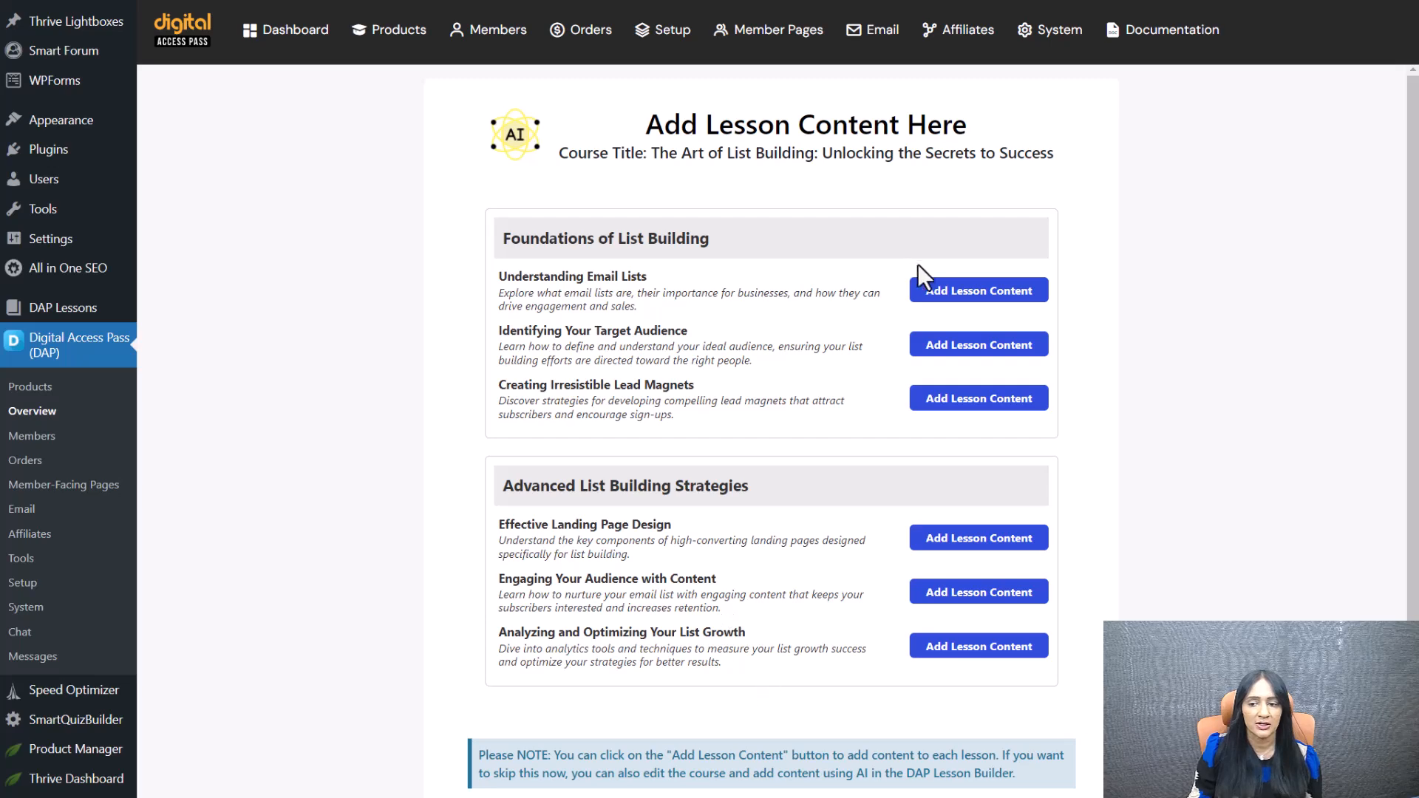
pyautogui.click(961, 291)
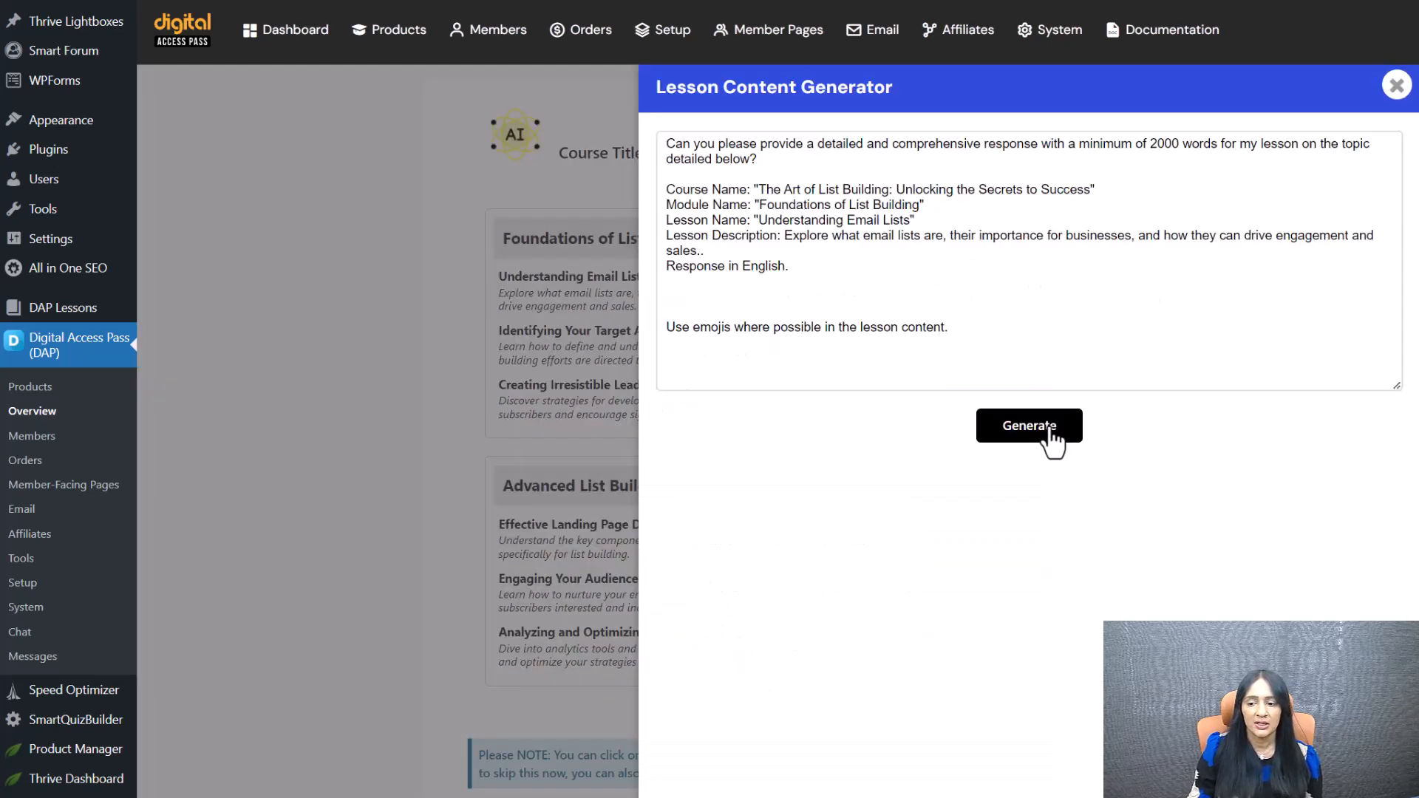
pyautogui.click(1030, 427)
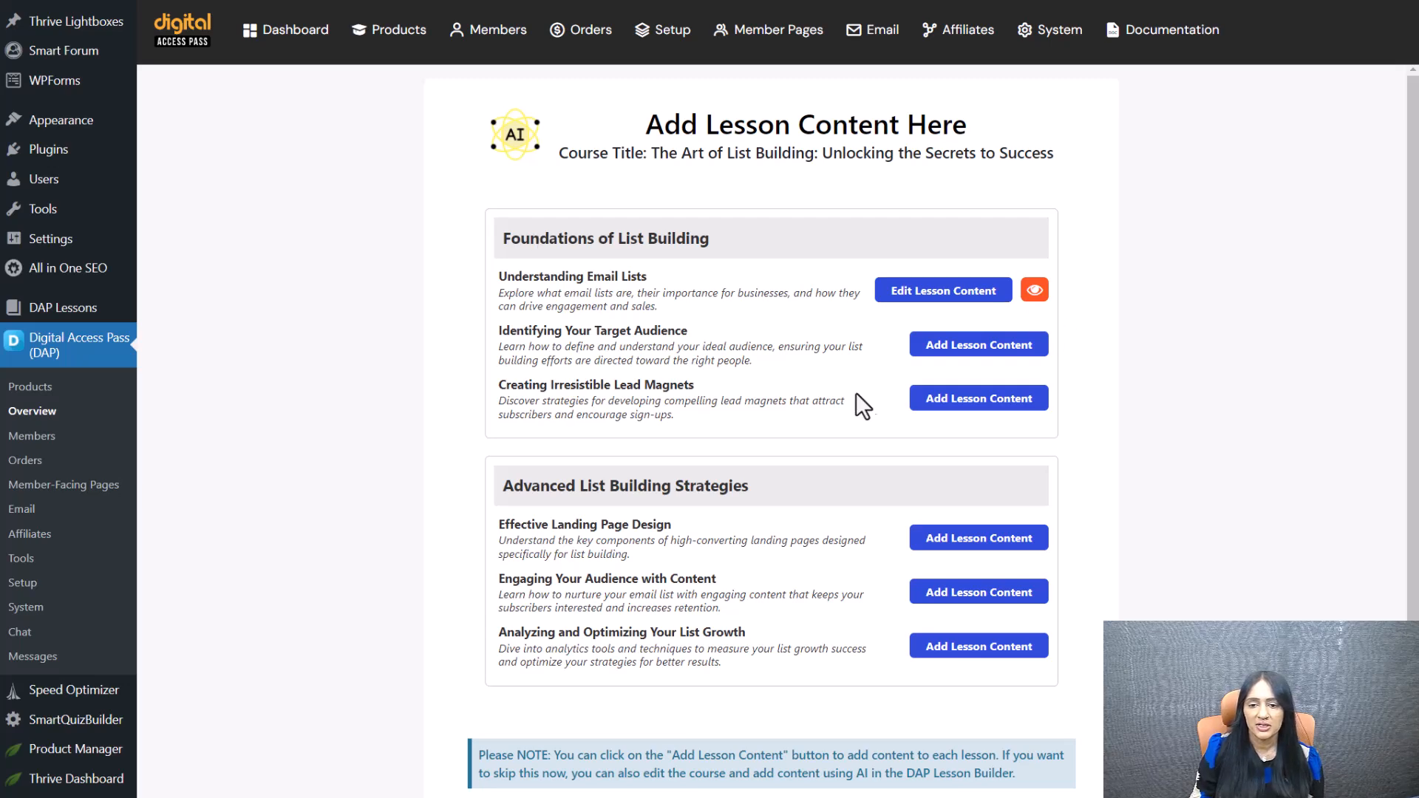
# Step: Finish the AI course builder without adding content to the other lessons and open the new course for editing
pyautogui.scroll(-1, 867, 408)
pyautogui.click(1050, 767)
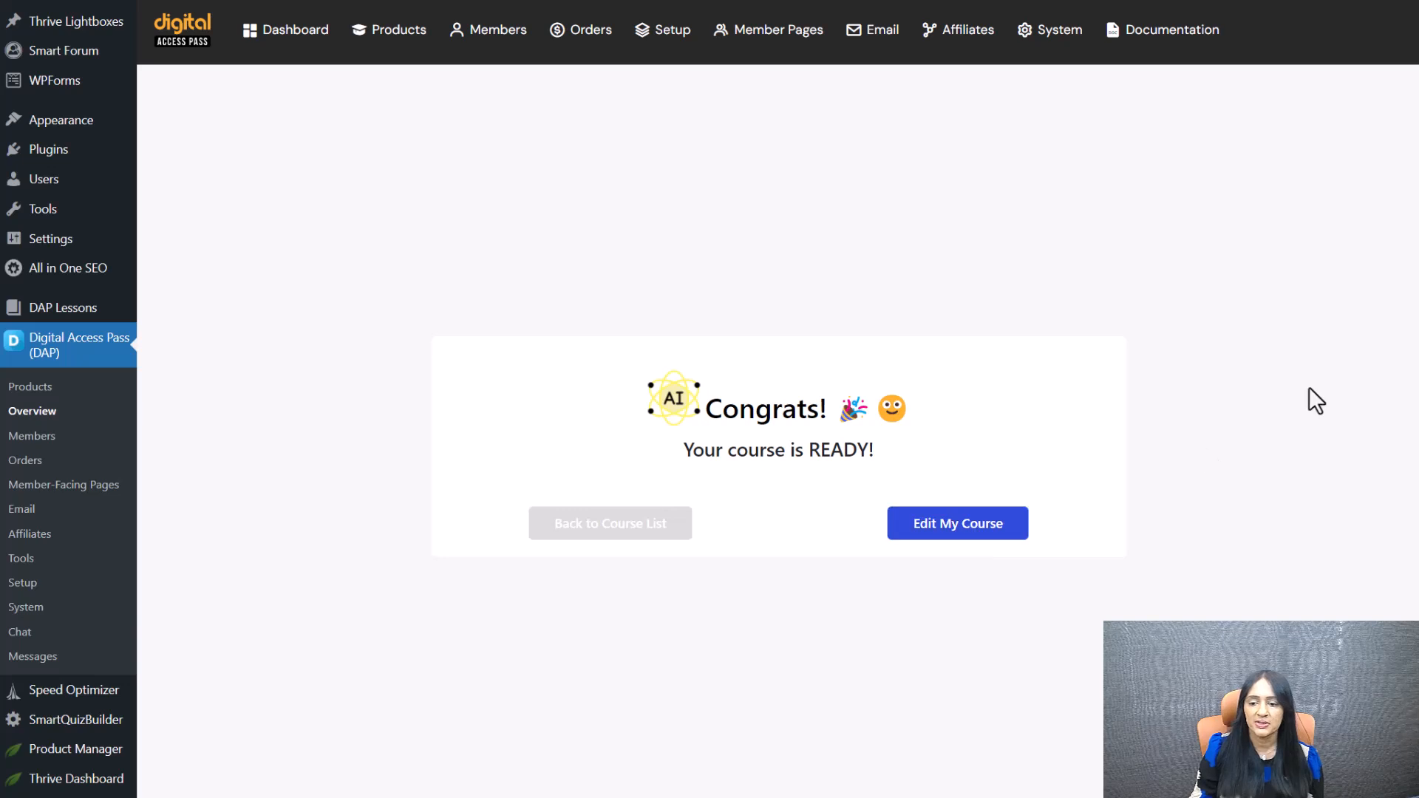
pyautogui.click(959, 575)
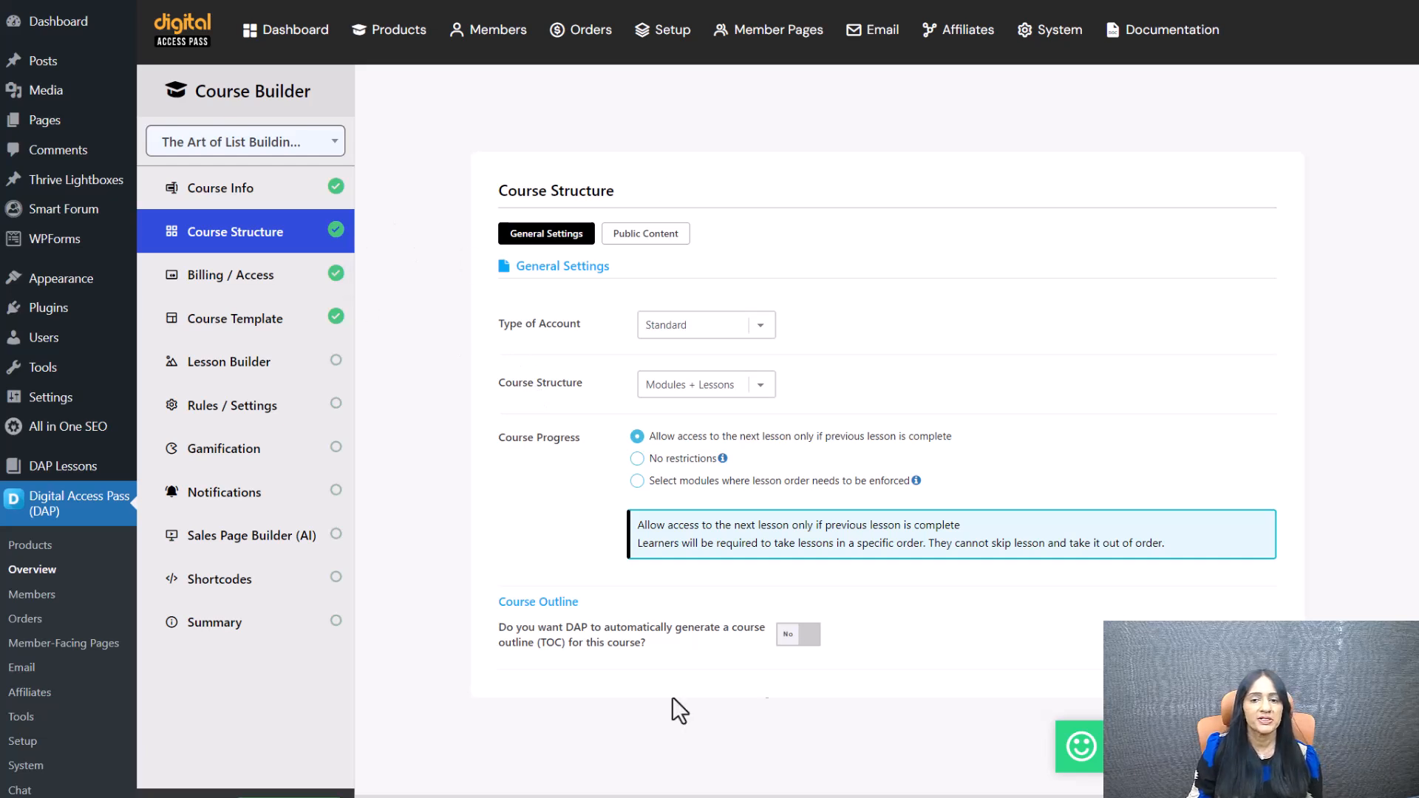
# Step: Review the course's structure and billing/access settings, and open its course template
pyautogui.click(706, 389)
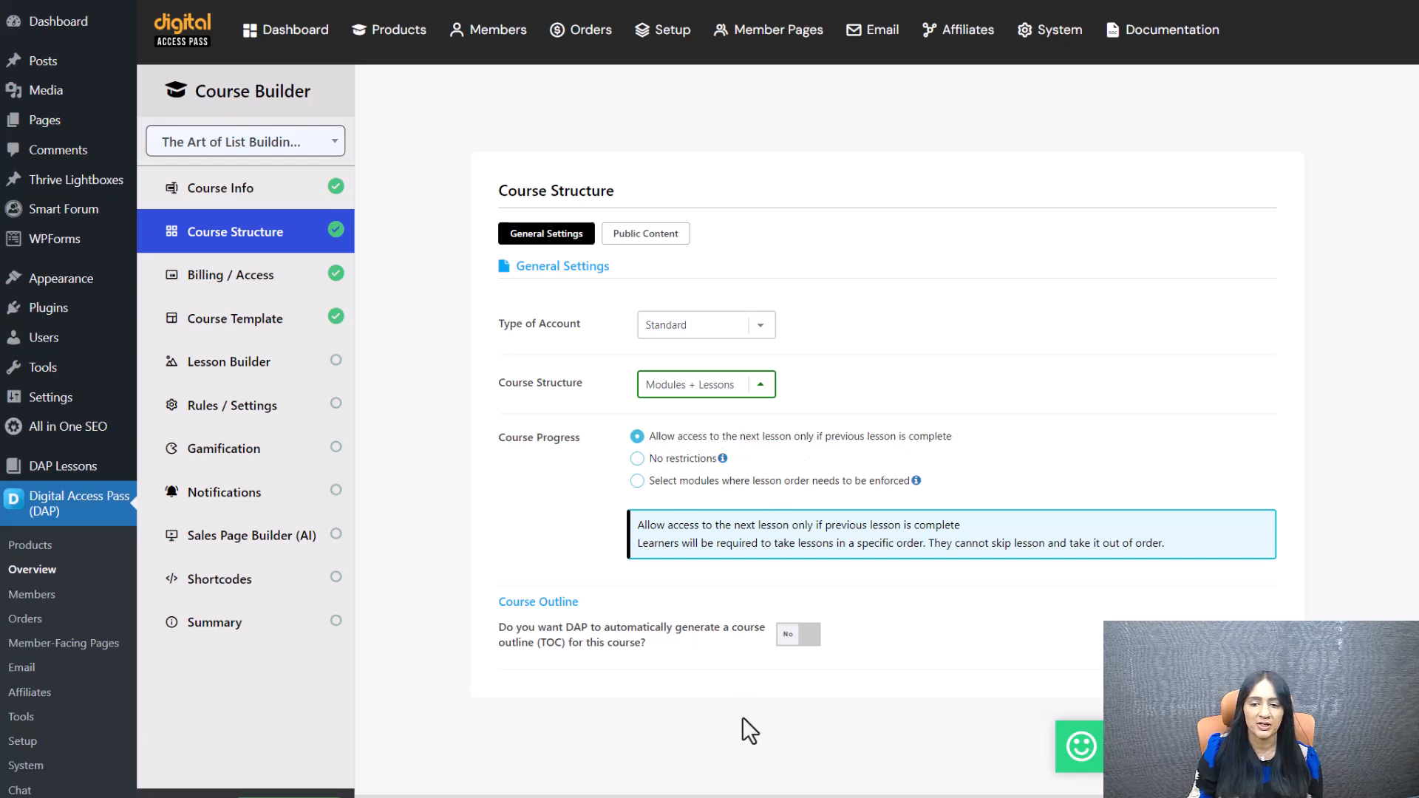
pyautogui.click(228, 279)
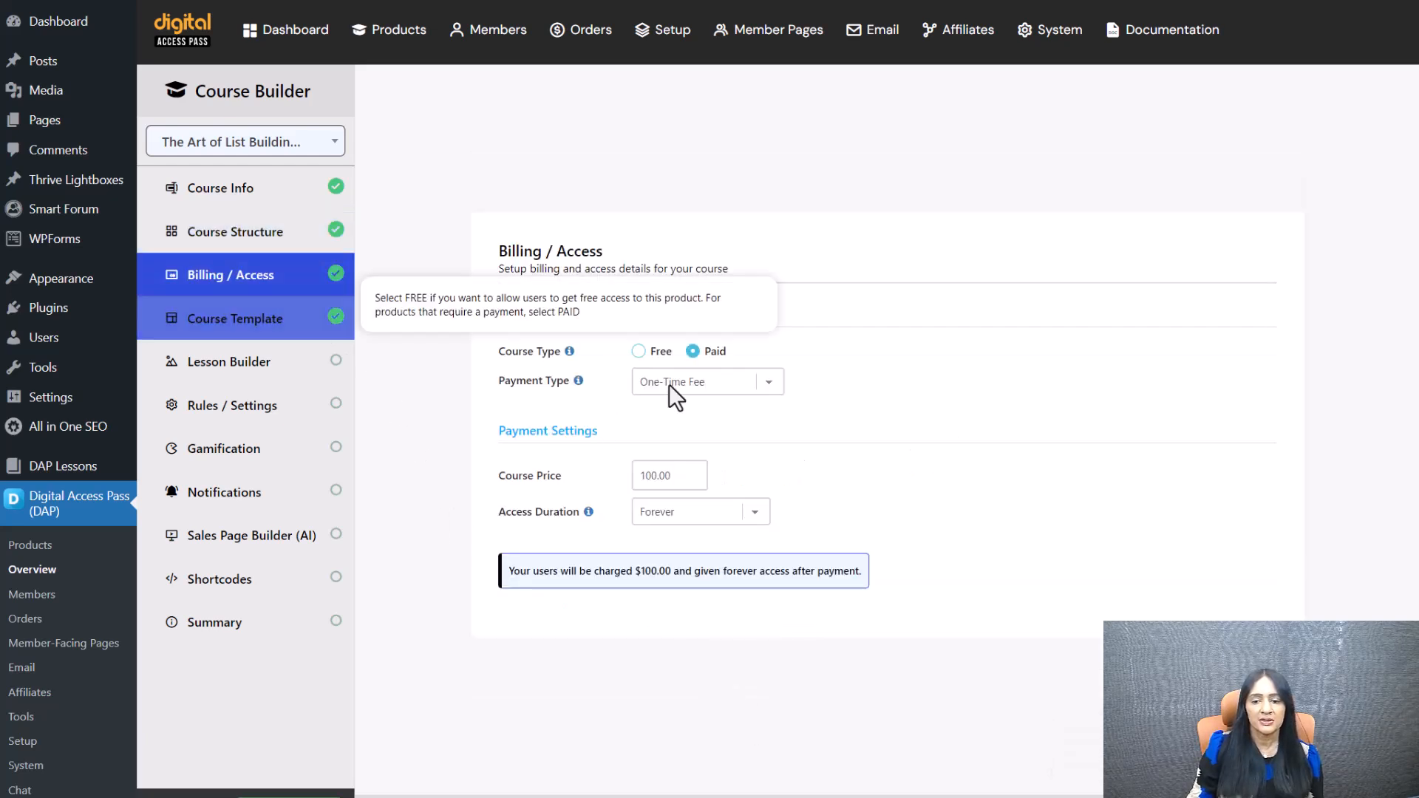
pyautogui.click(255, 324)
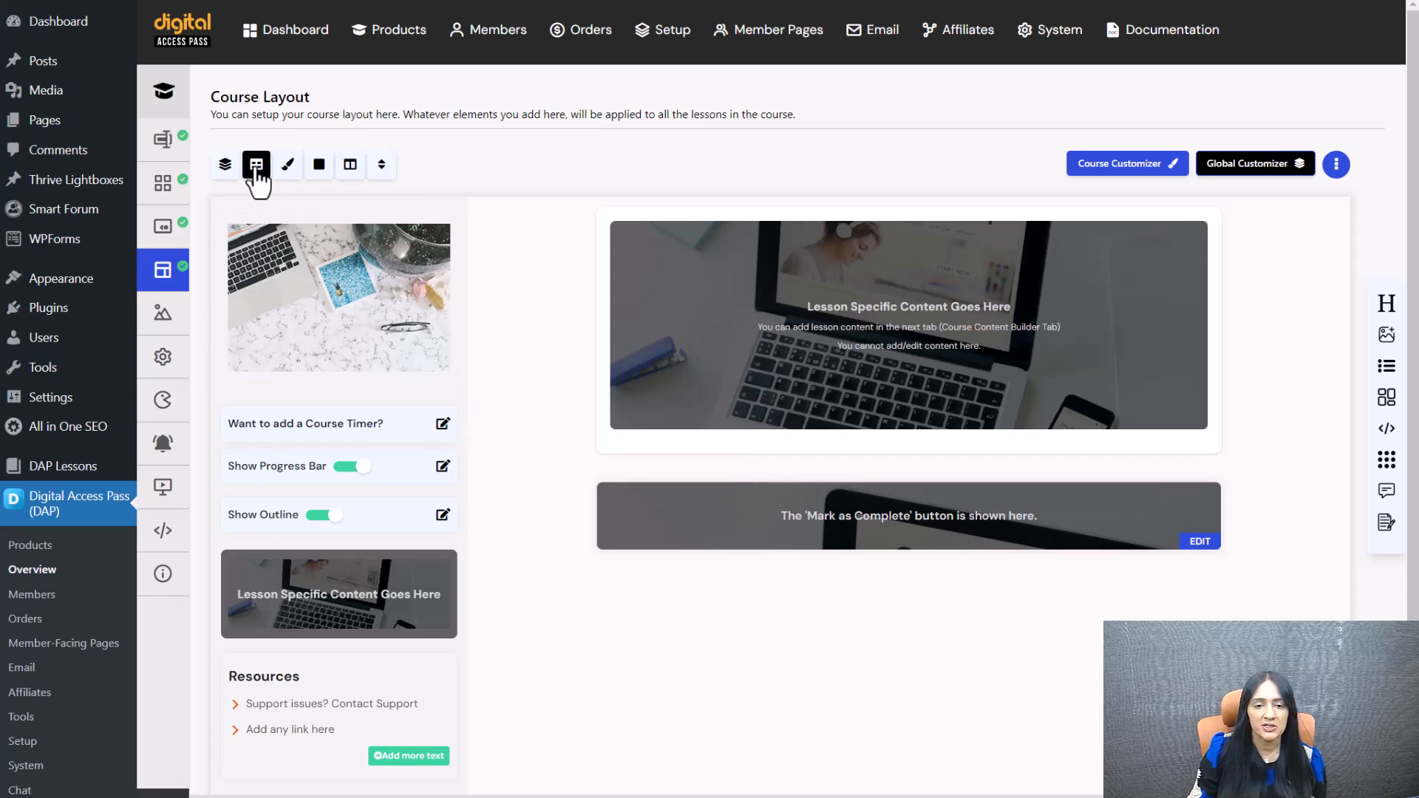
# Step: Increase the sidebar width and content width of the course template
pyautogui.click(225, 167)
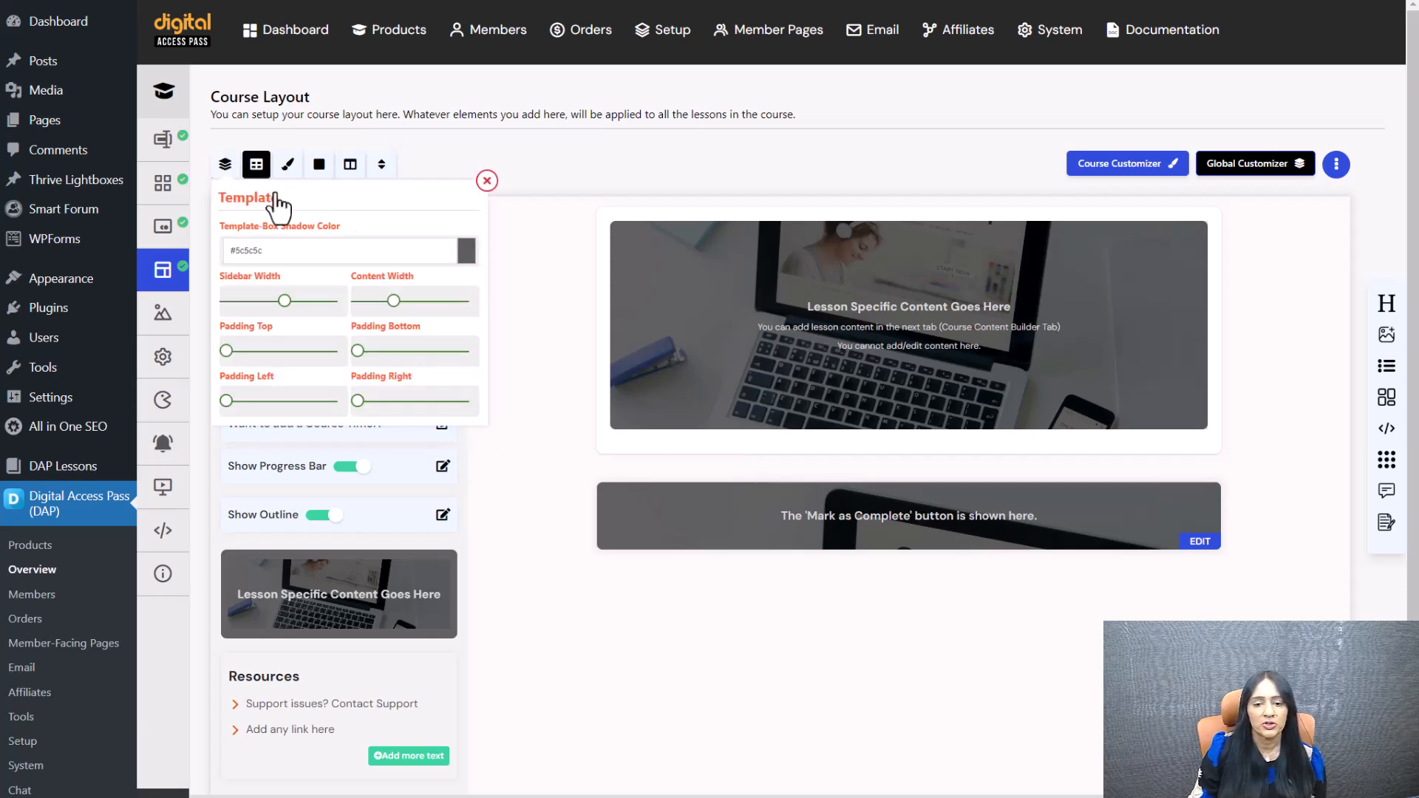
pyautogui.moveTo(285, 301); pyautogui.dragTo(299, 301)
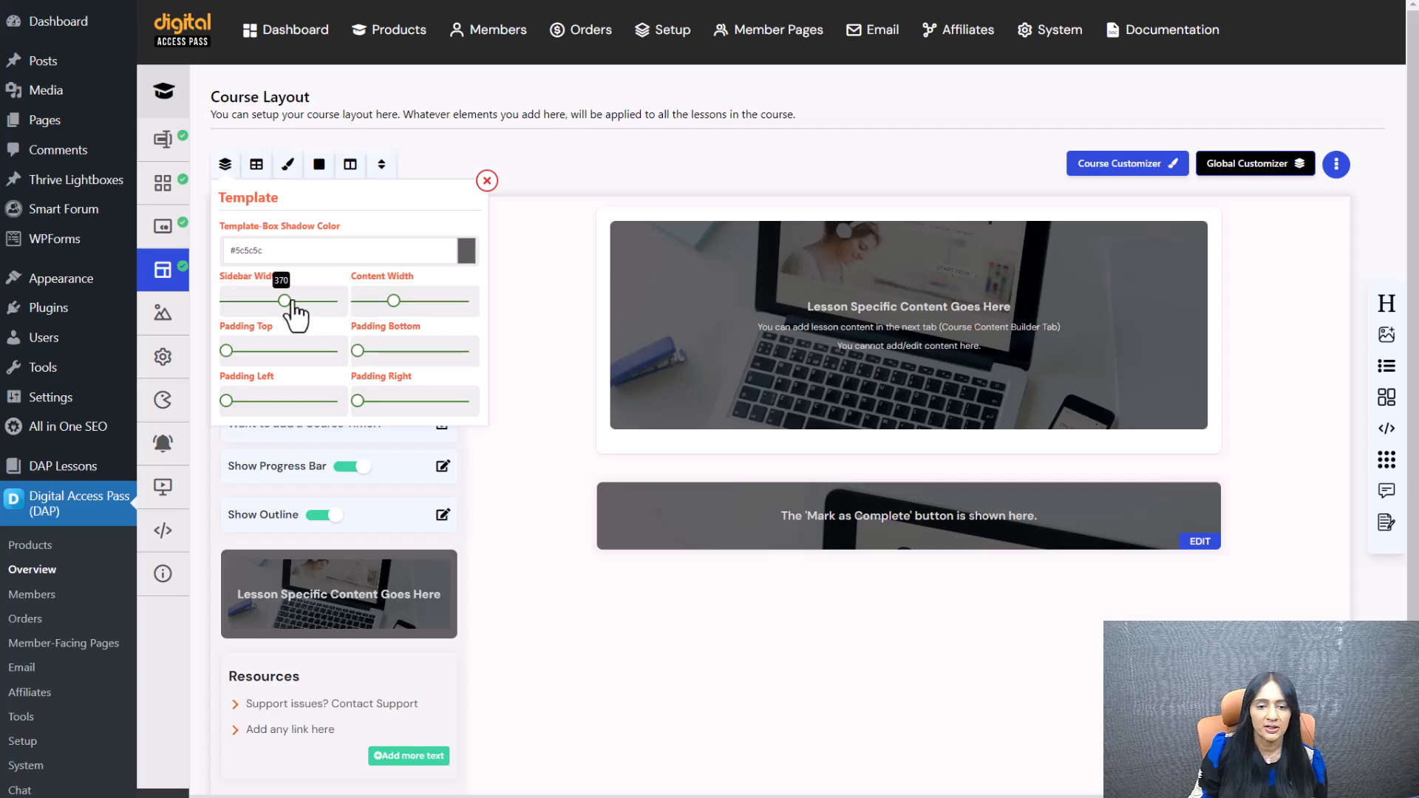
pyautogui.click(402, 317)
# Step: Examine the Global Theme customizer option and the elements available for the course layout
pyautogui.click(1256, 163)
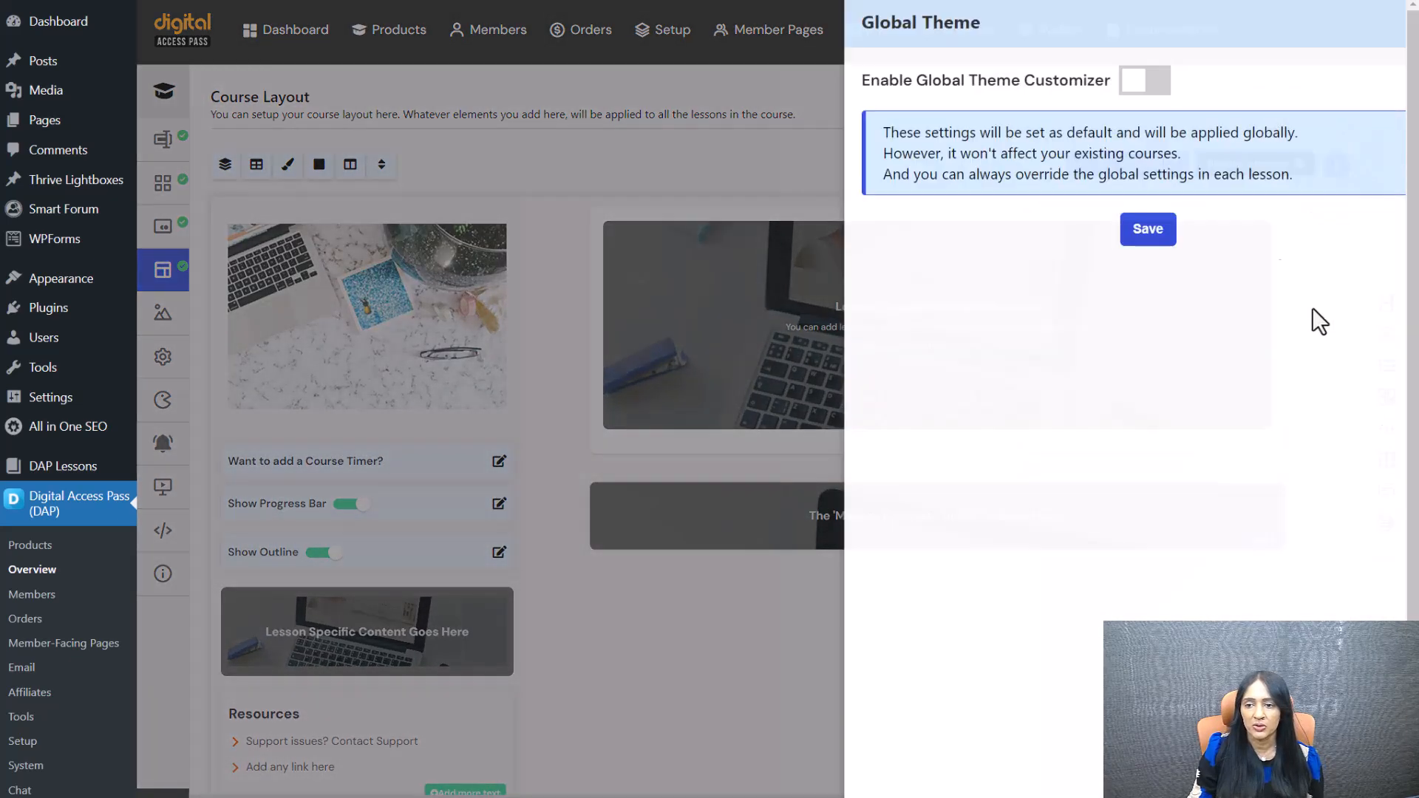
pyautogui.click(1100, 80)
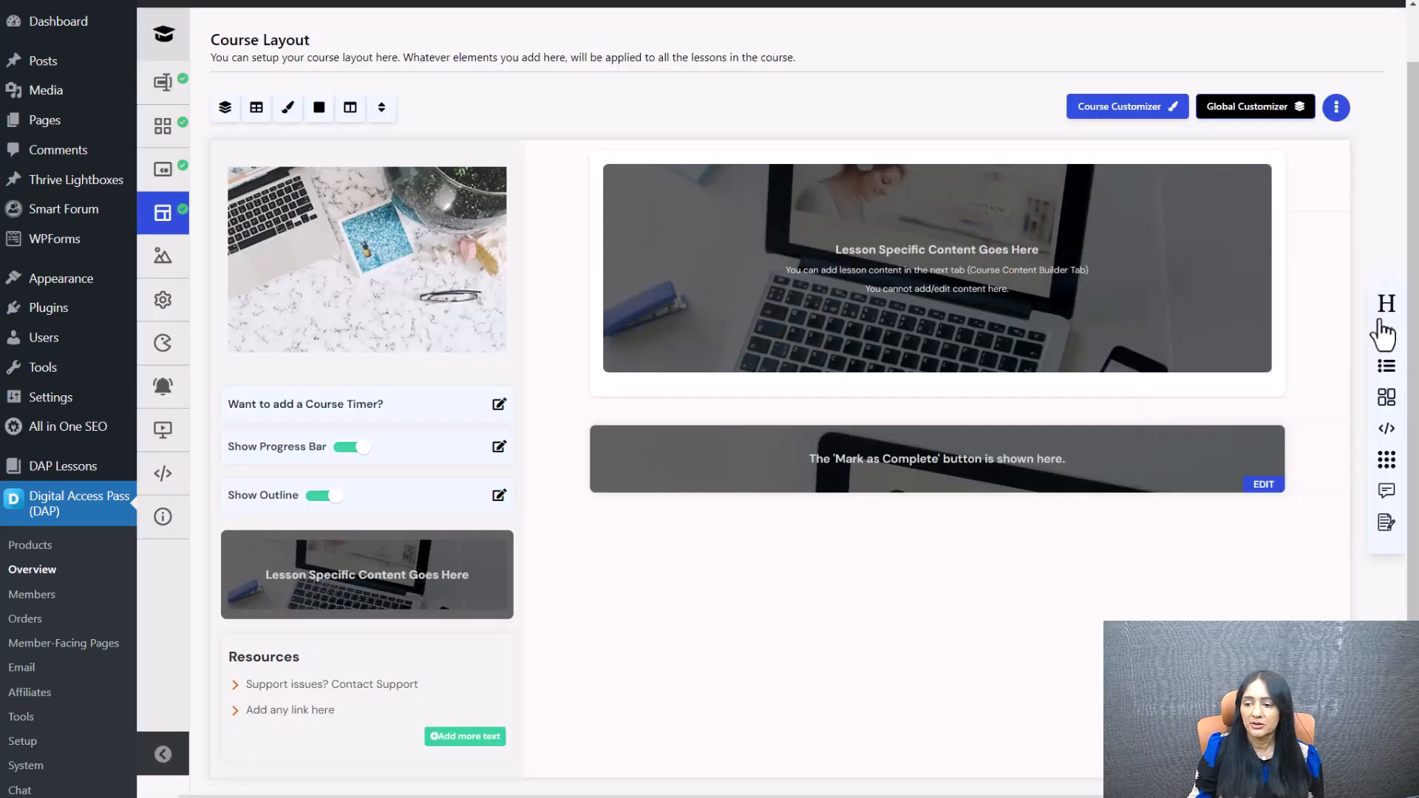
pyautogui.moveTo(1392, 521)
pyautogui.scroll(1, 960, 207)
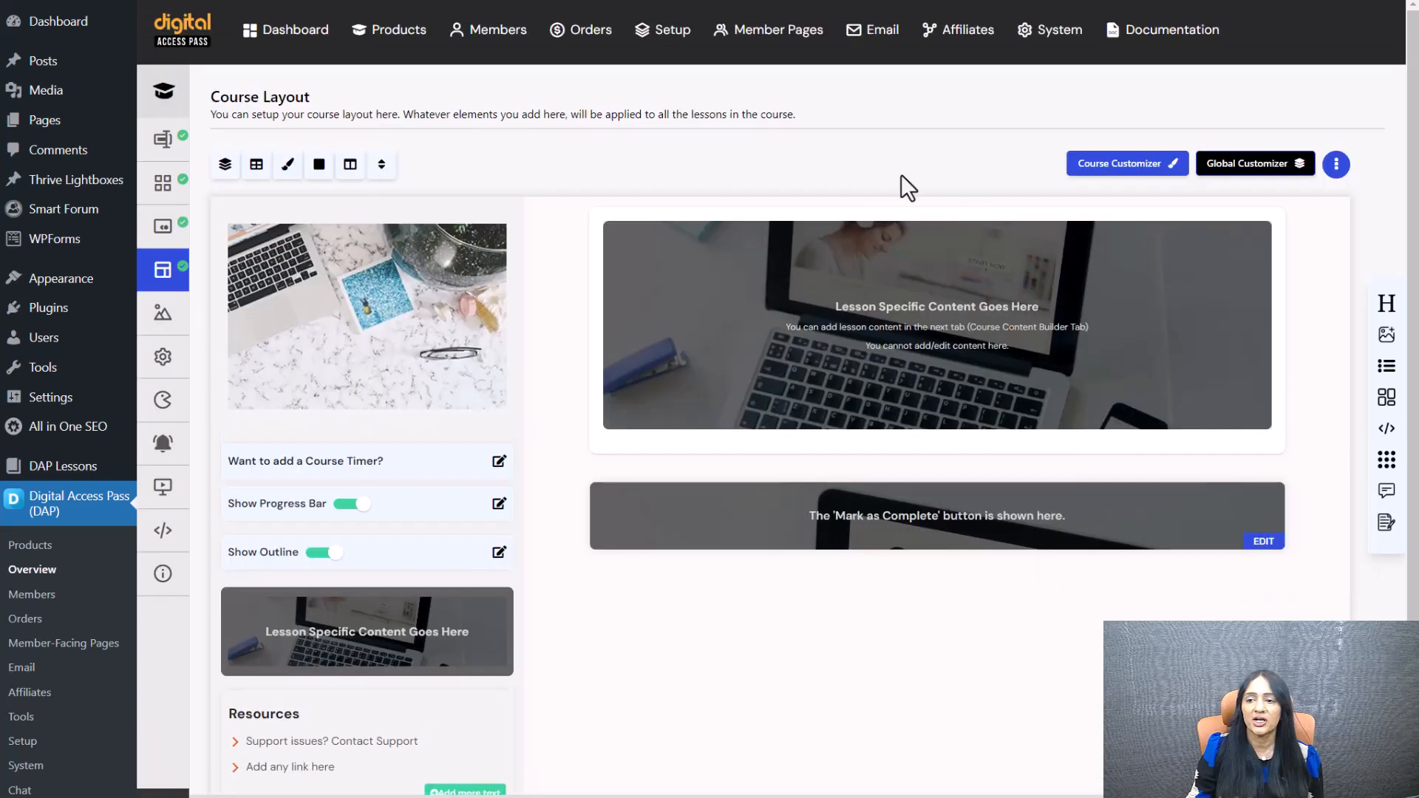
# Step: View the chat and Notes widgets on the live 7 Day Newsletter Challenge lesson page, closing each one
pyautogui.moveTo(1053, 34)
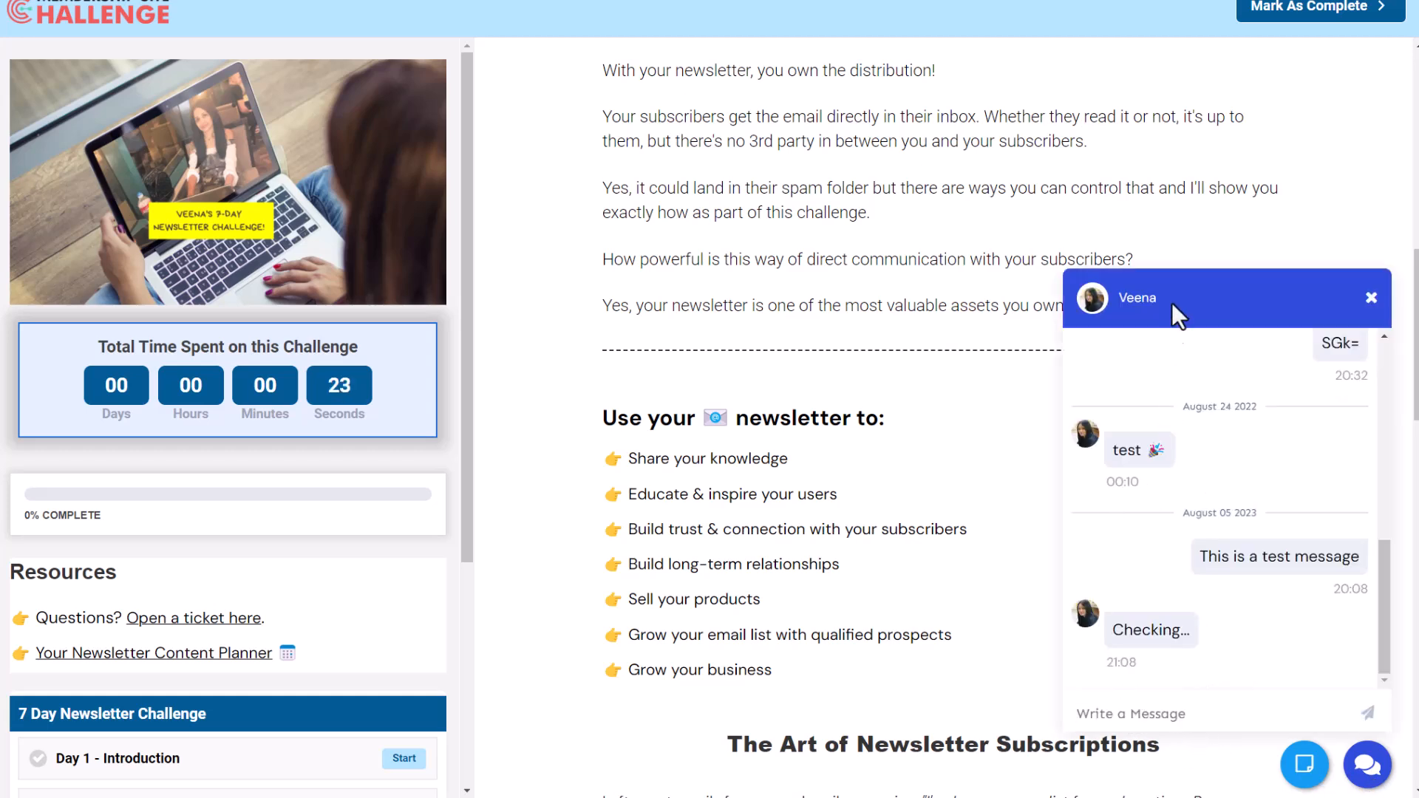
pyautogui.click(1371, 299)
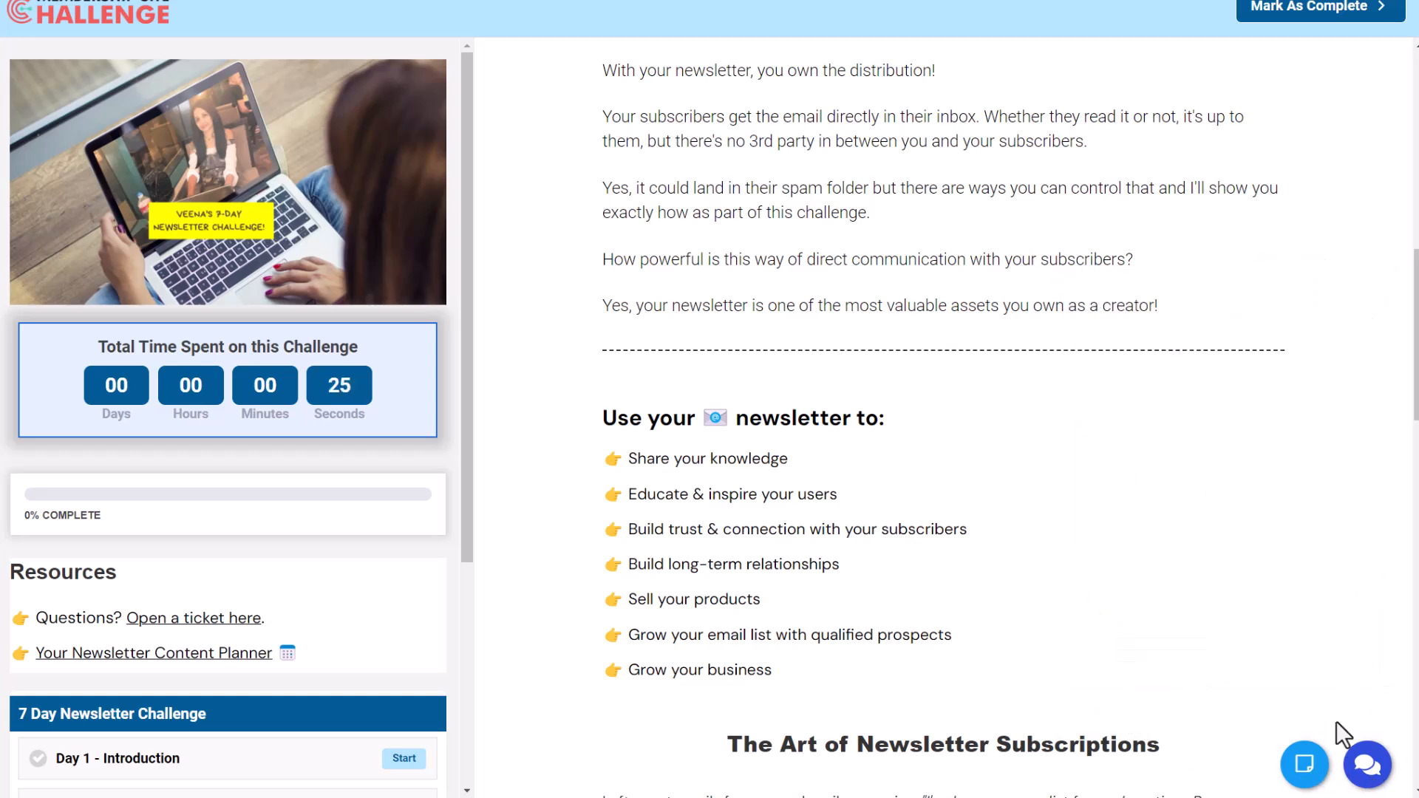
pyautogui.click(1305, 775)
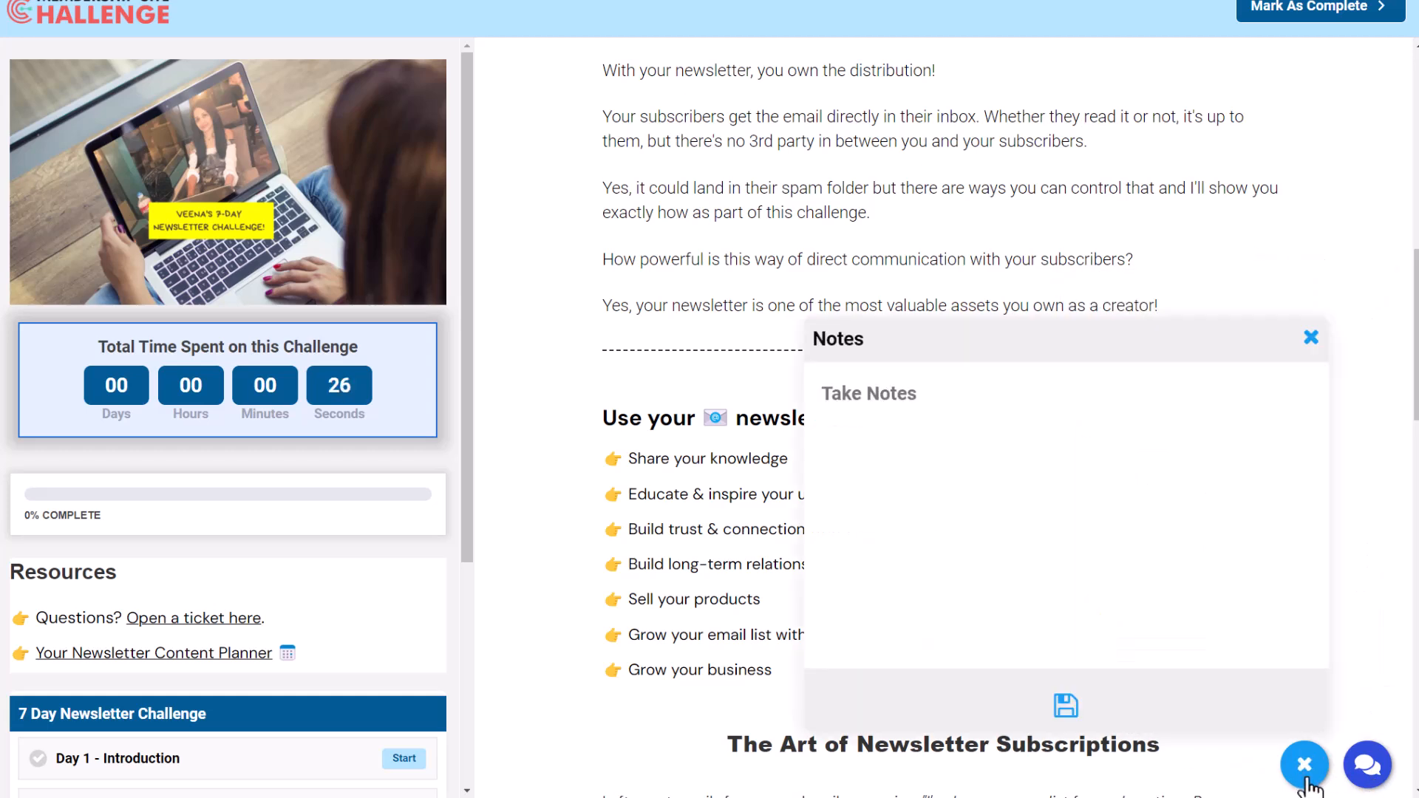
pyautogui.click(1312, 338)
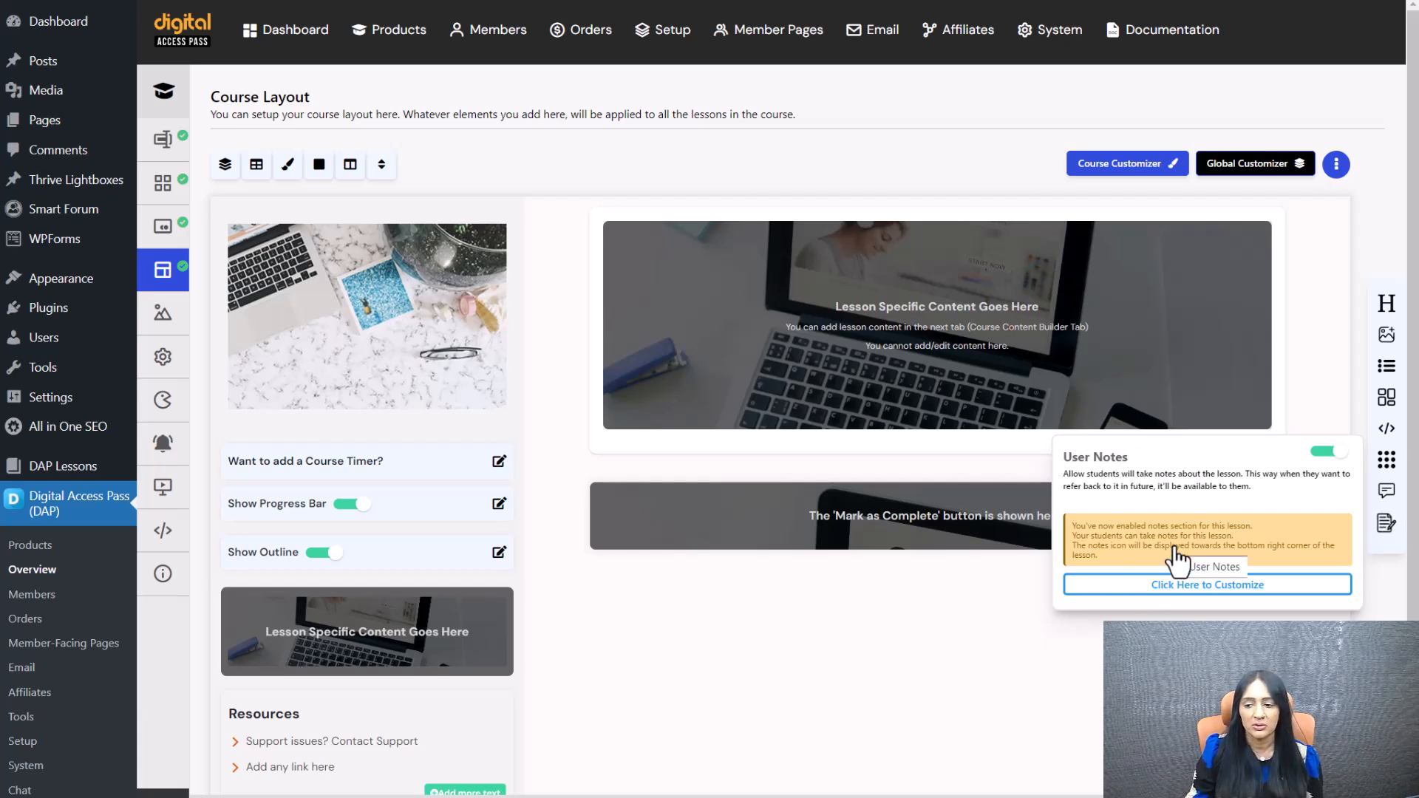
# Step: Check the User Notes customization, and review both modules' lessons and the add-content options in the Lesson Builder
pyautogui.click(1212, 585)
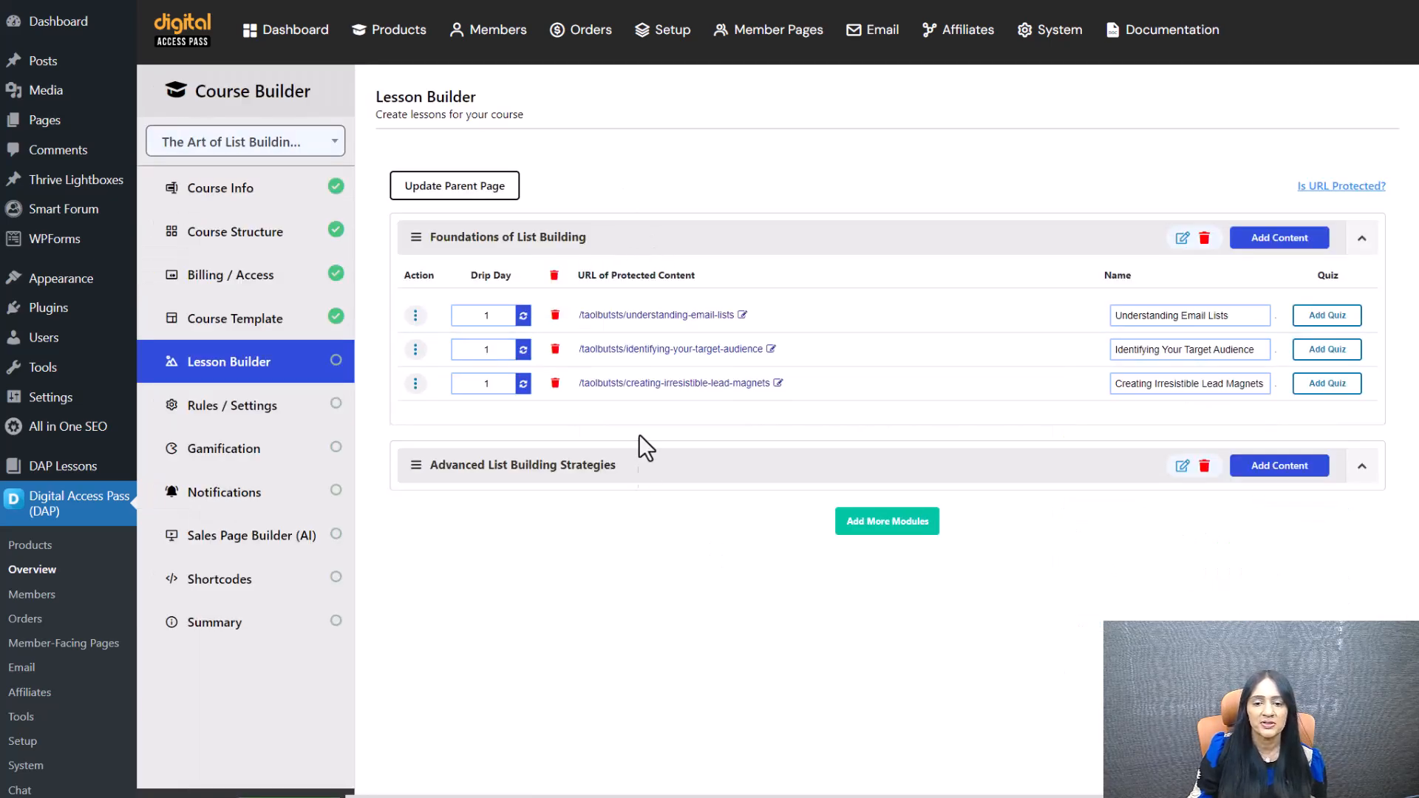
pyautogui.click(632, 471)
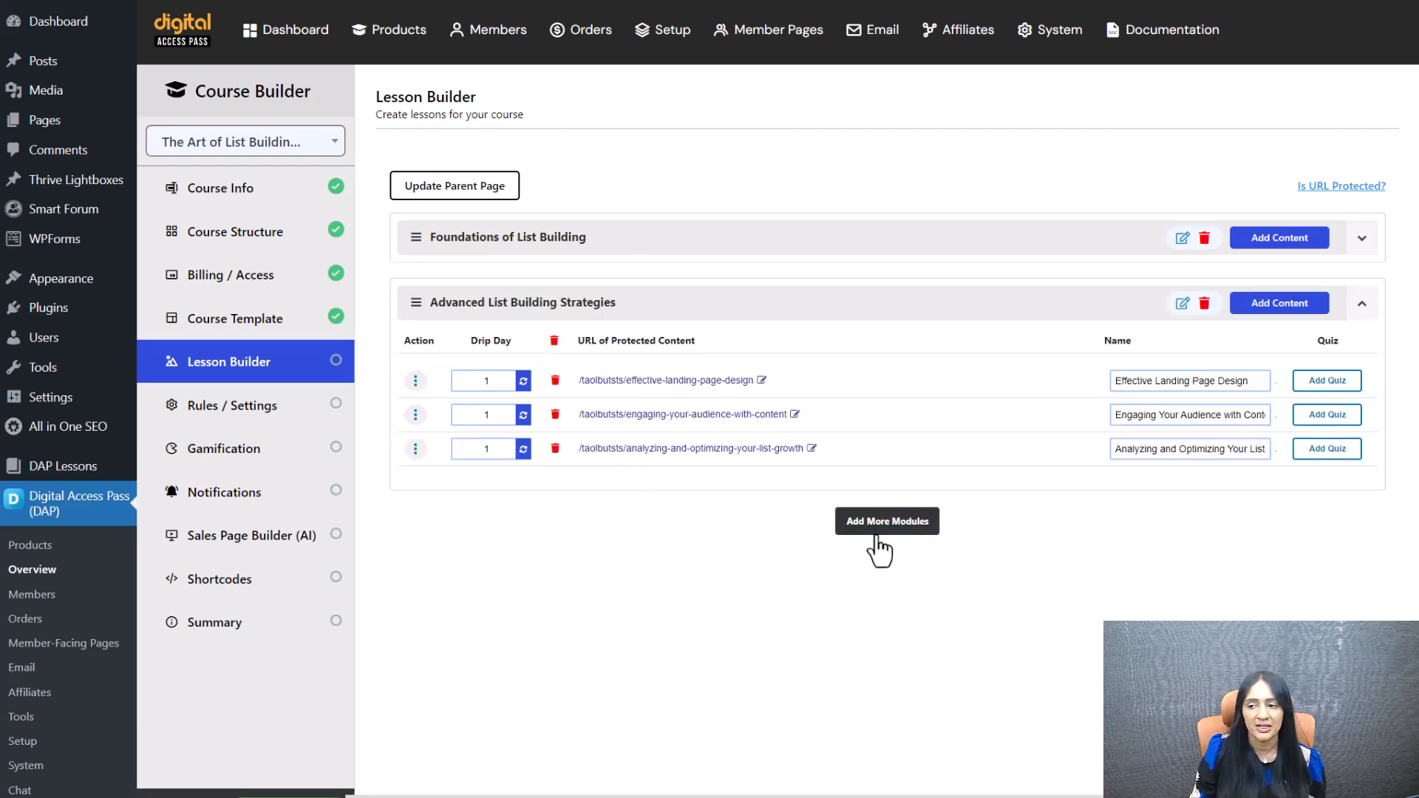
pyautogui.click(1278, 304)
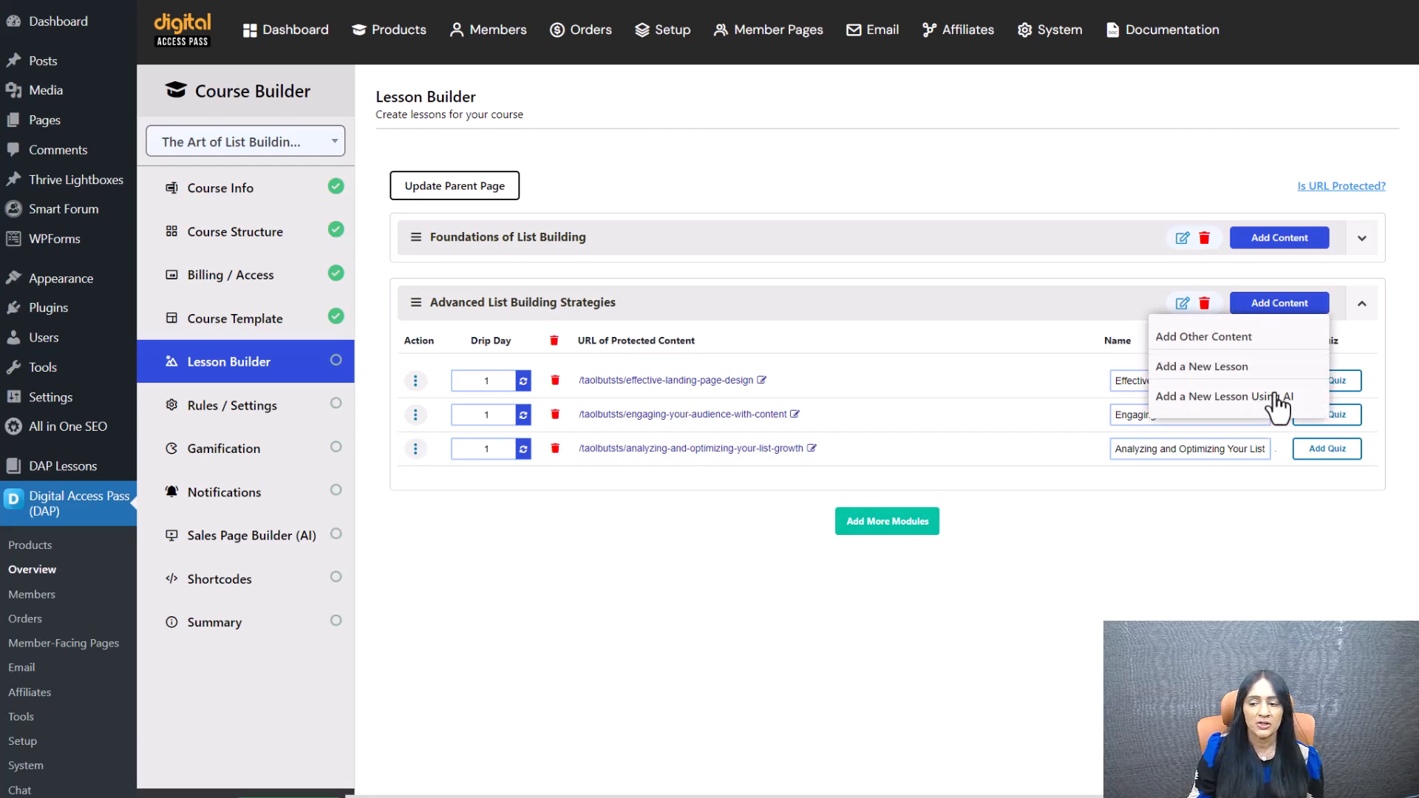
pyautogui.click(596, 240)
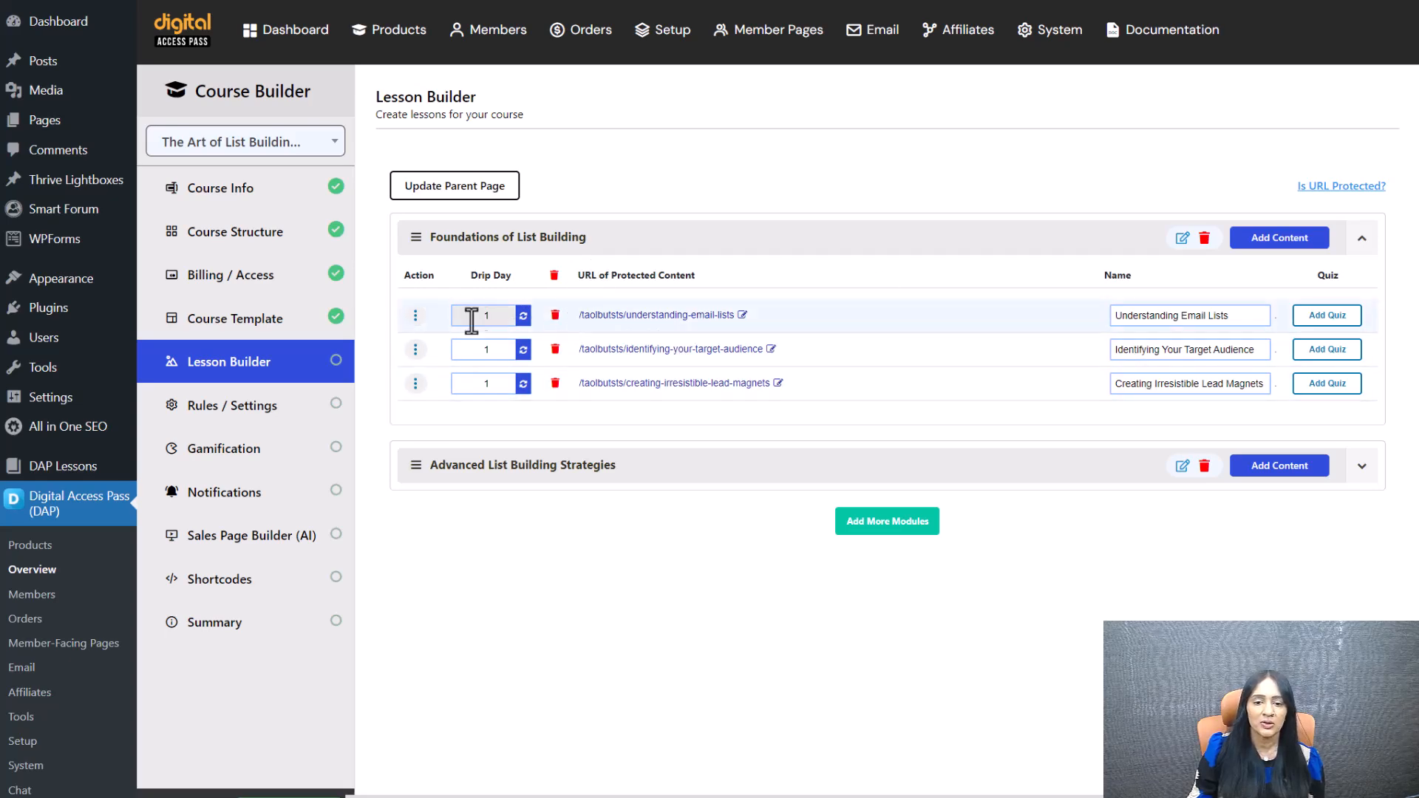
# Step: Preview the Understanding Email Lists lesson and read through its generated content
pyautogui.click(416, 316)
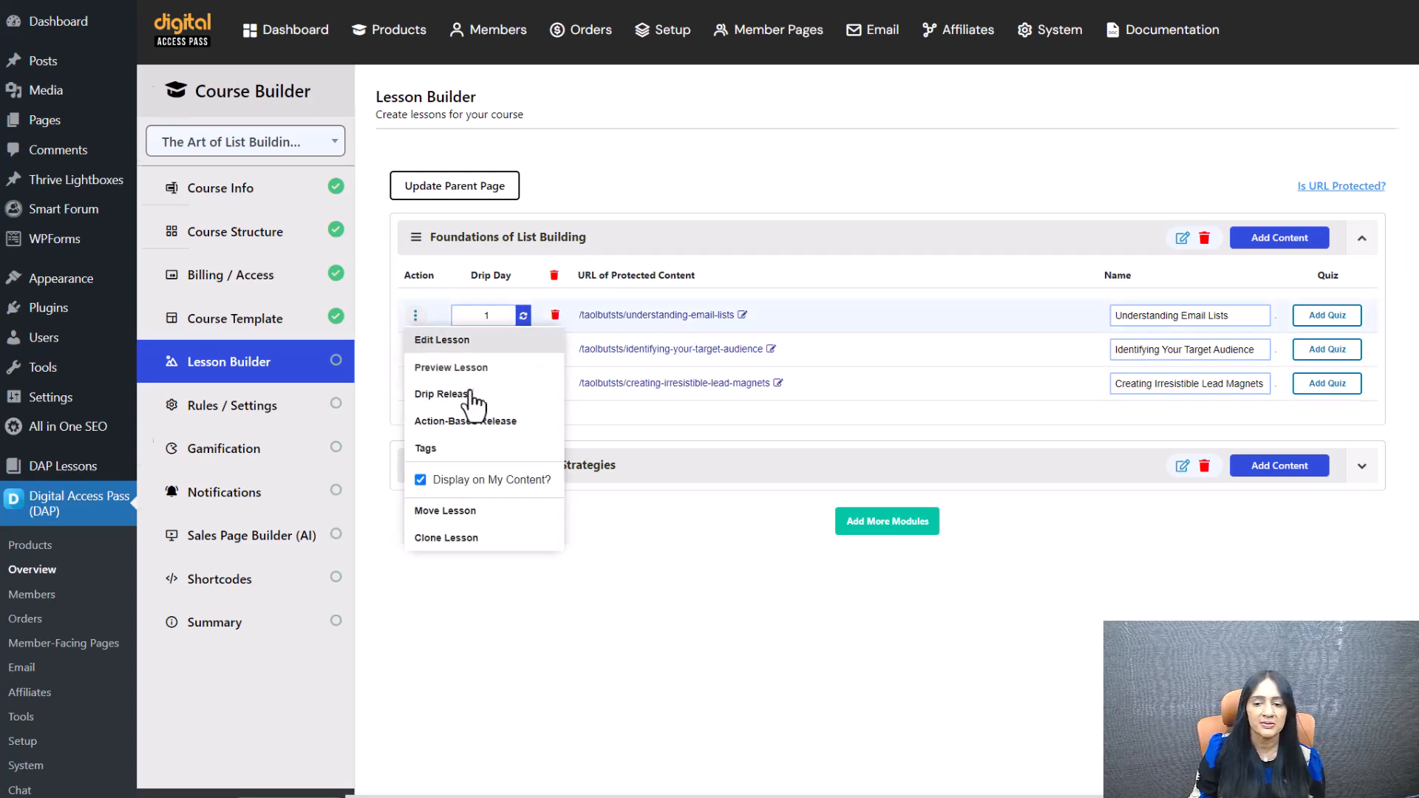
pyautogui.click(436, 367)
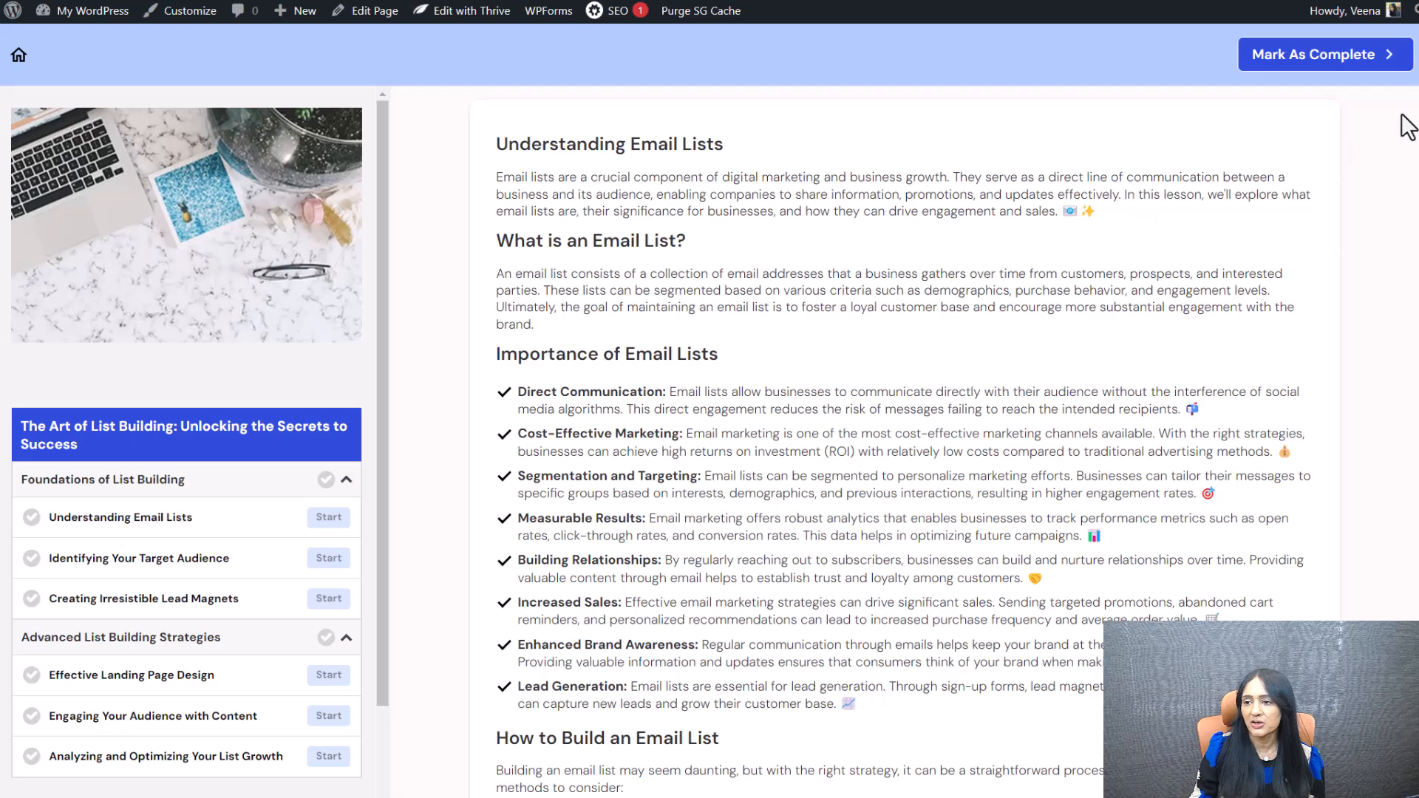
pyautogui.scroll(-15, 903, 444)
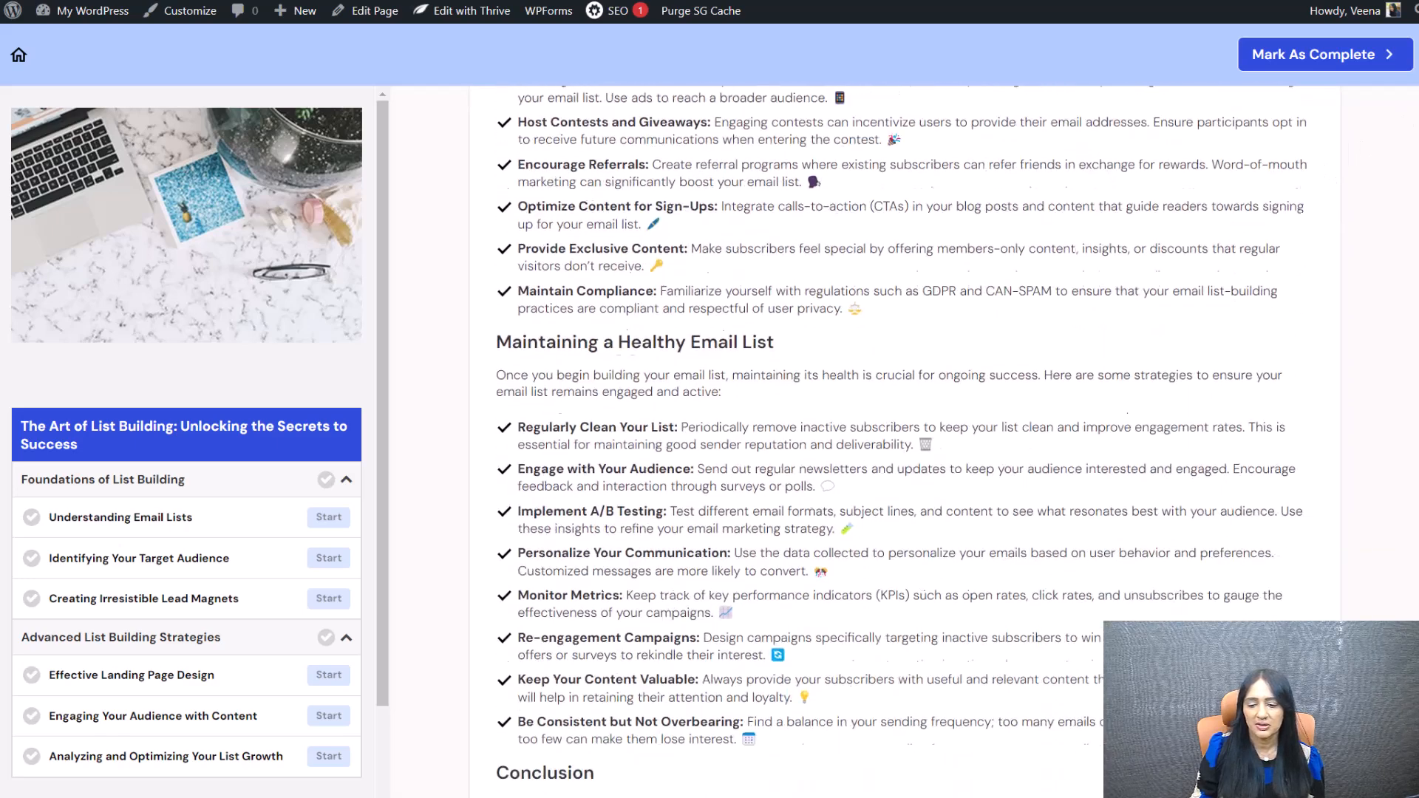
pyautogui.scroll(-2, 903, 443)
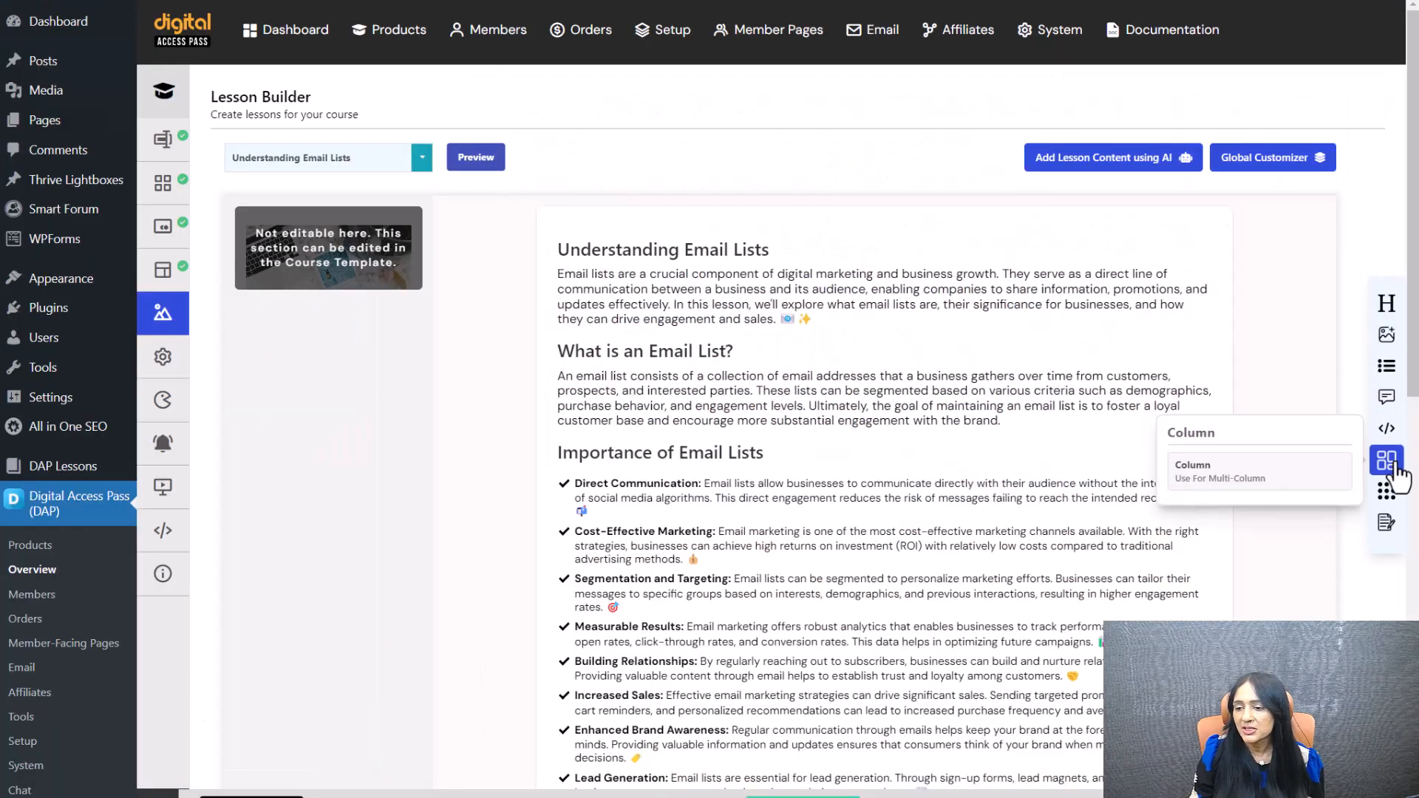
# Step: Add a Video element above the Understanding Email Lists heading in the lesson and bring up its settings
pyautogui.moveTo(1393, 349)
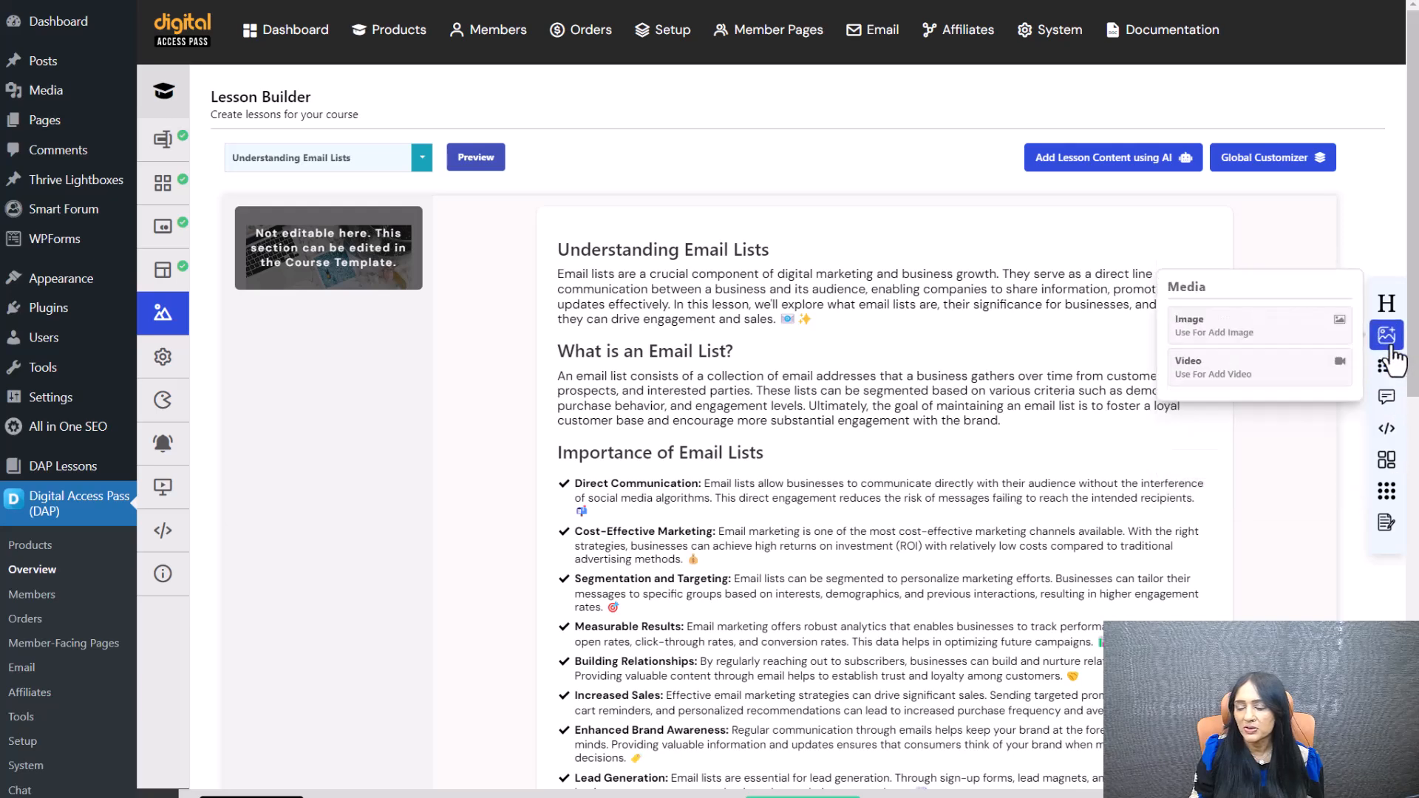
pyautogui.moveTo(1251, 367); pyautogui.dragTo(764, 279)
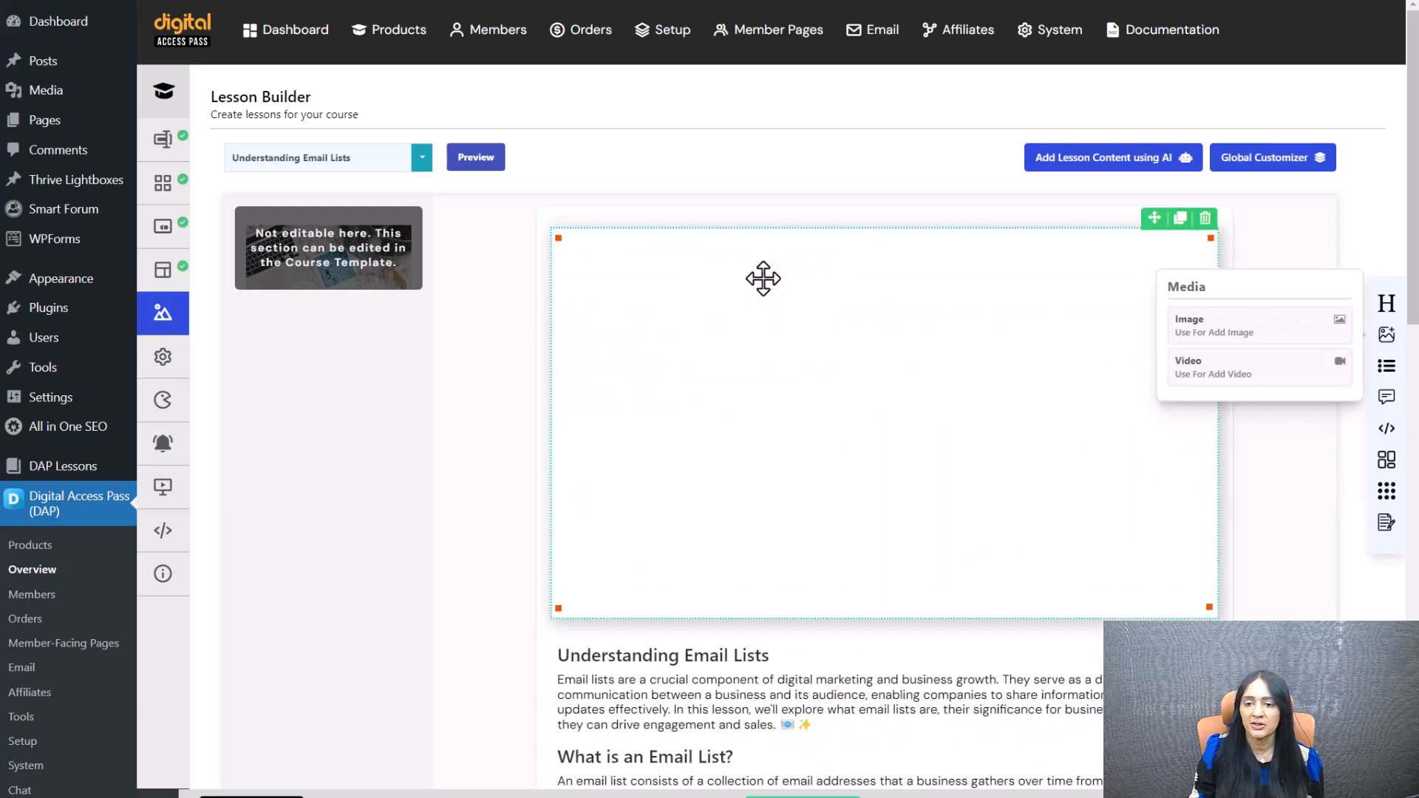
pyautogui.click(1072, 428)
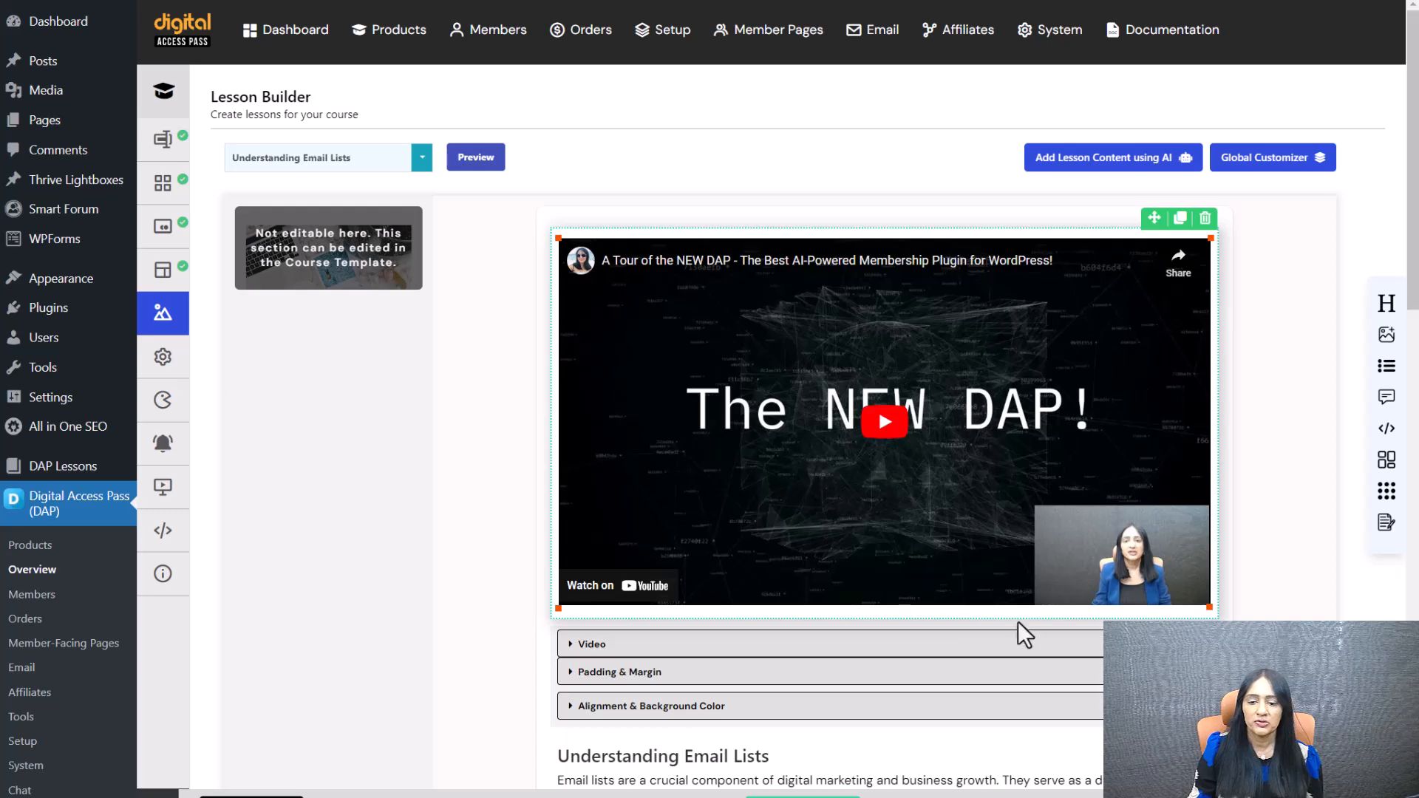
# Step: Review the lesson video's settings, including the Source options YouTube, Embed Code and external video, and its embed code
pyautogui.scroll(-1, 752, 519)
pyautogui.click(591, 561)
pyautogui.scroll(-2, 627, 513)
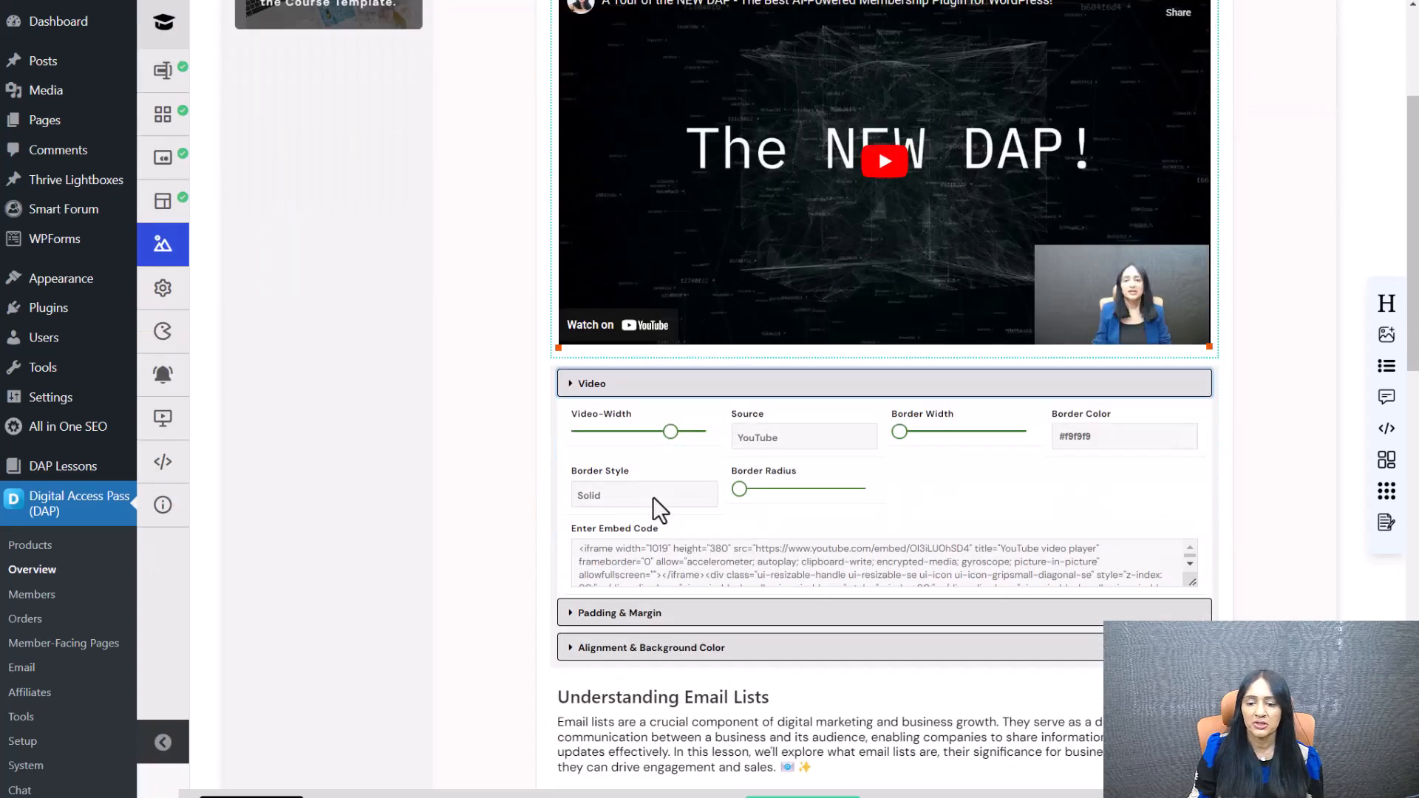
pyautogui.click(787, 437)
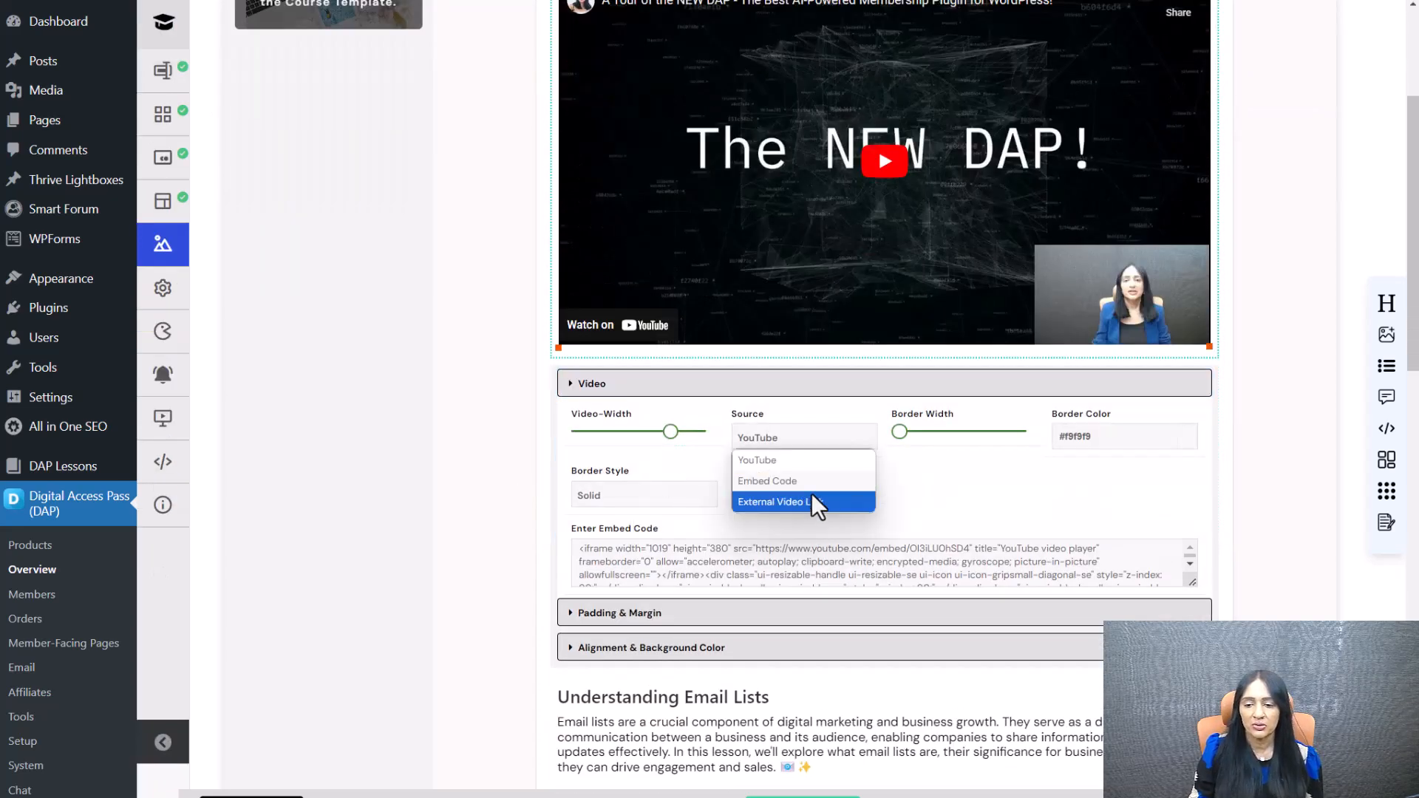
pyautogui.click(469, 499)
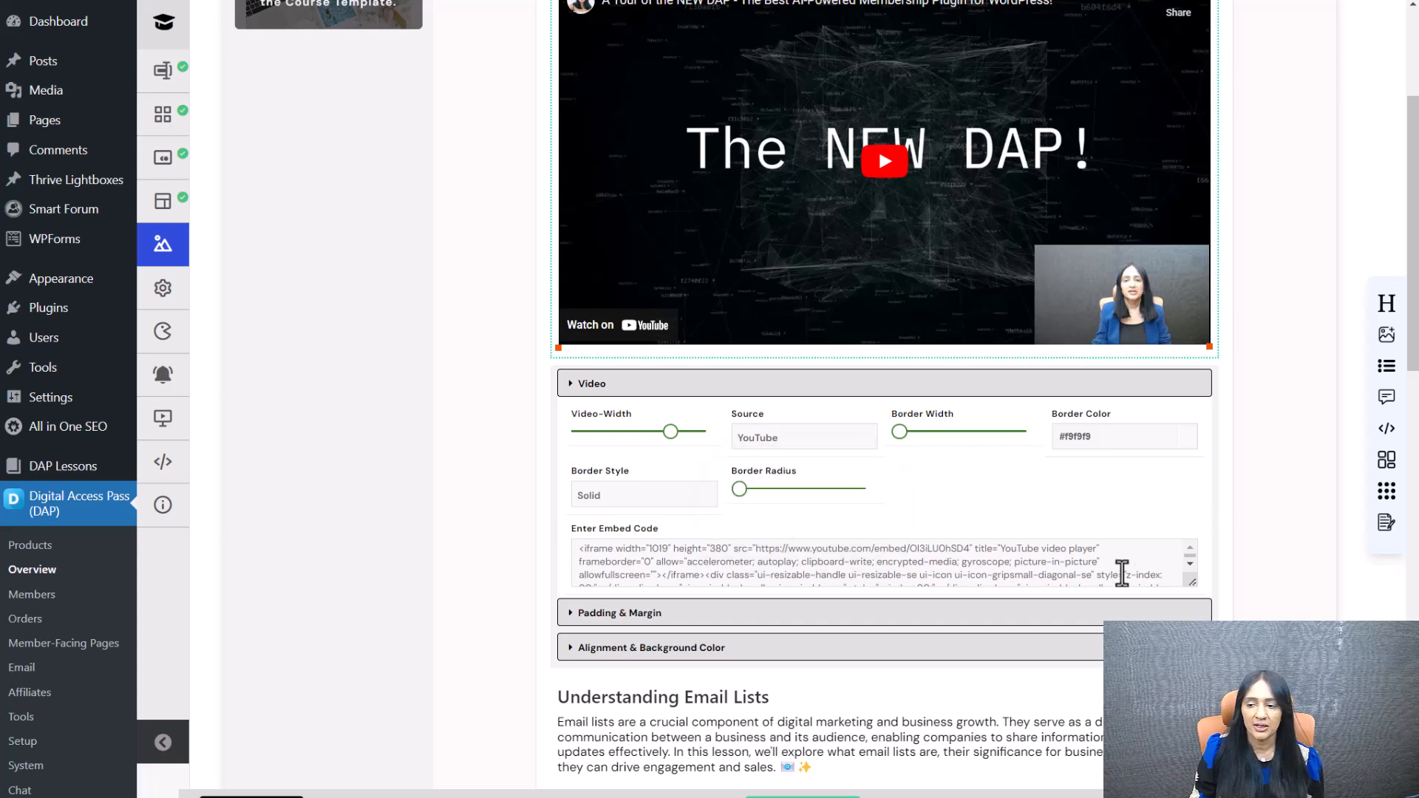
pyautogui.scroll(-1, 507, 441)
pyautogui.scroll(4, 509, 441)
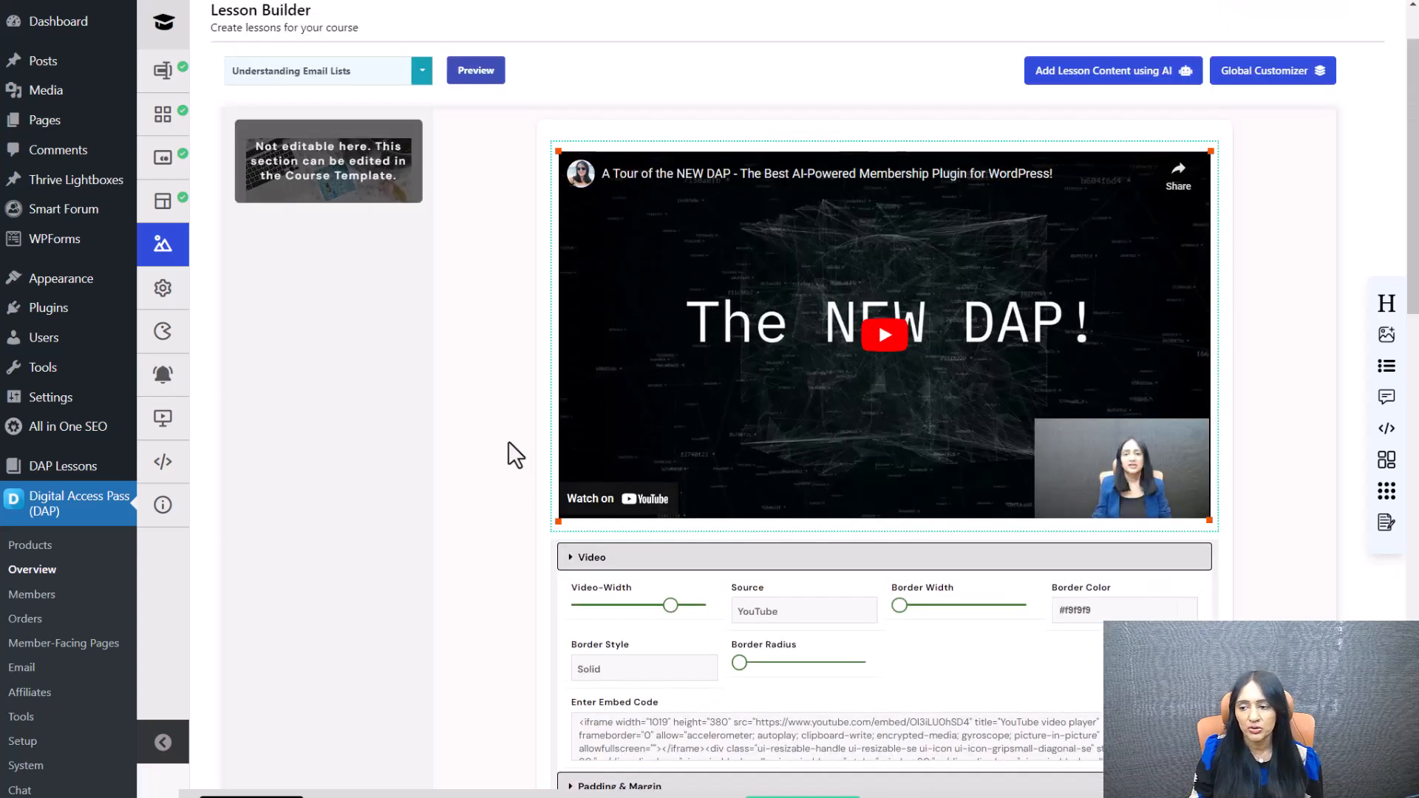
# Step: Add a Shortcode element above the lesson video and delete it again
pyautogui.click(1386, 428)
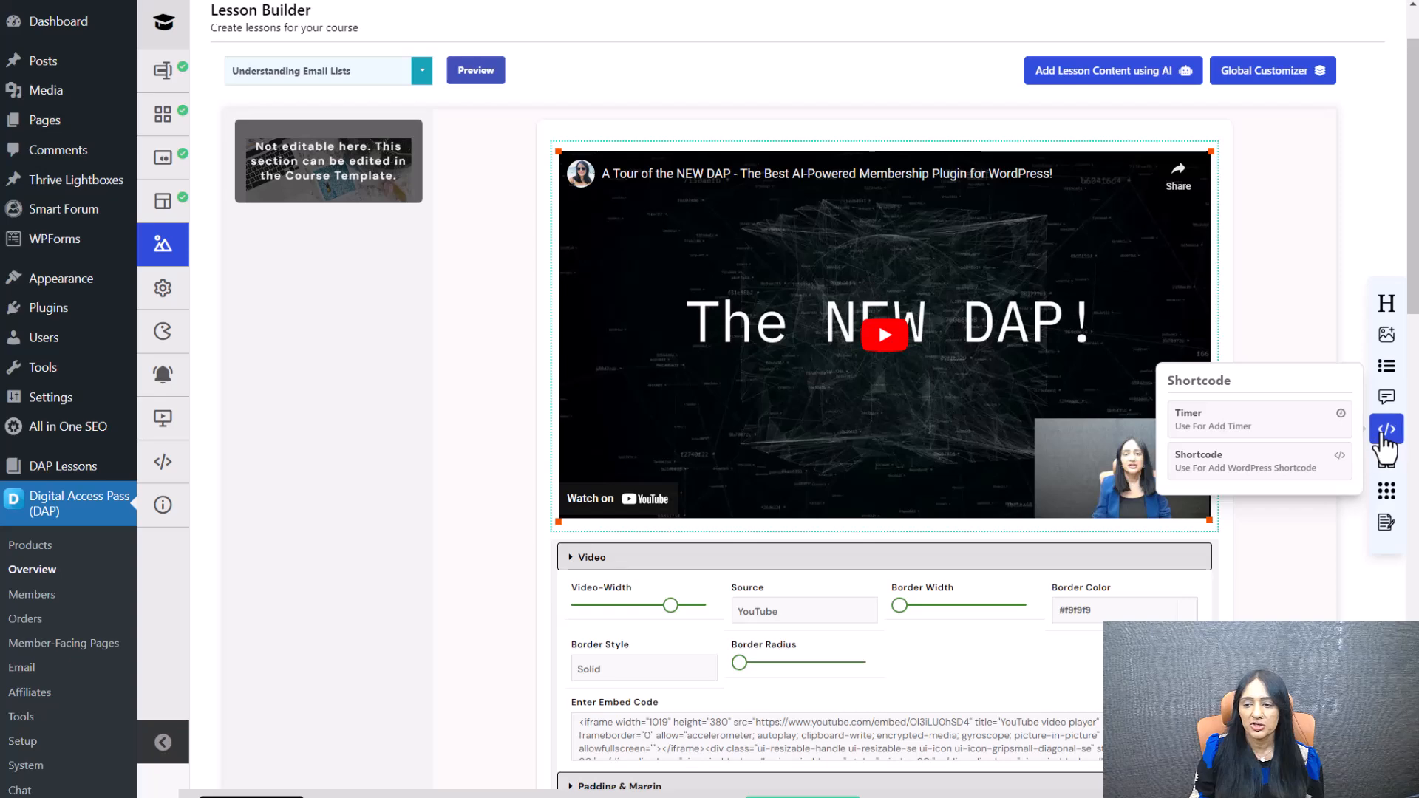
pyautogui.moveTo(1261, 451); pyautogui.dragTo(761, 177)
pyautogui.click(703, 159)
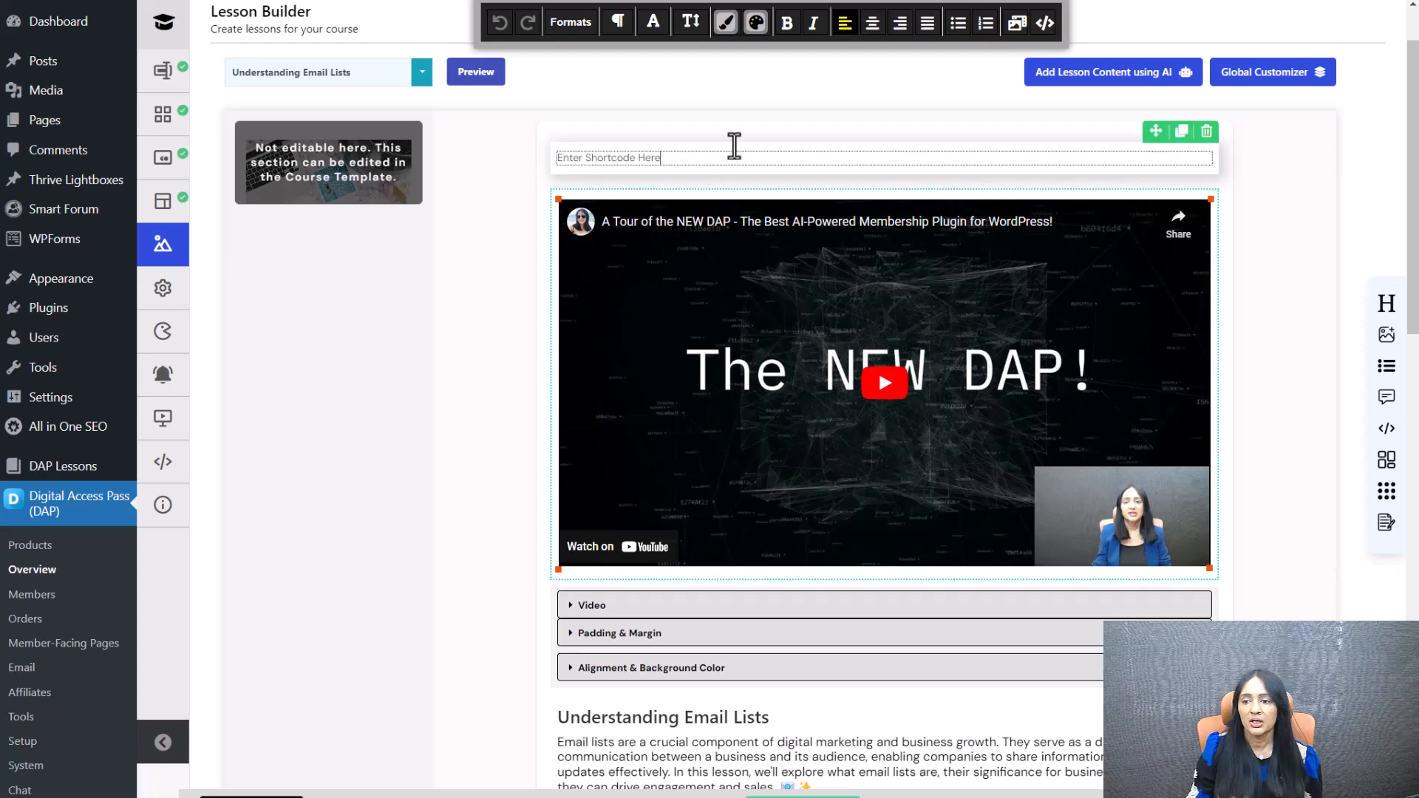
pyautogui.click(1099, 153)
pyautogui.click(1094, 140)
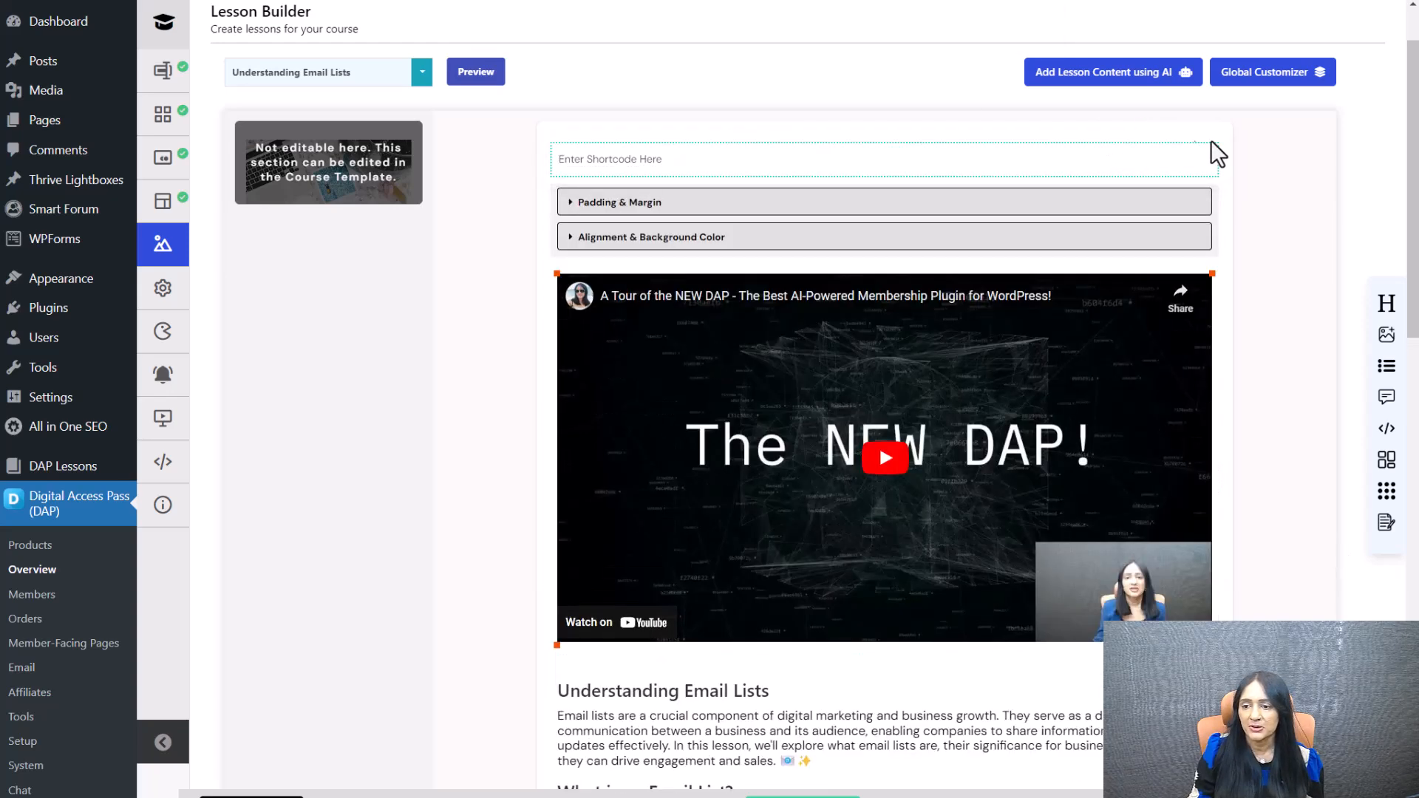
pyautogui.click(1209, 136)
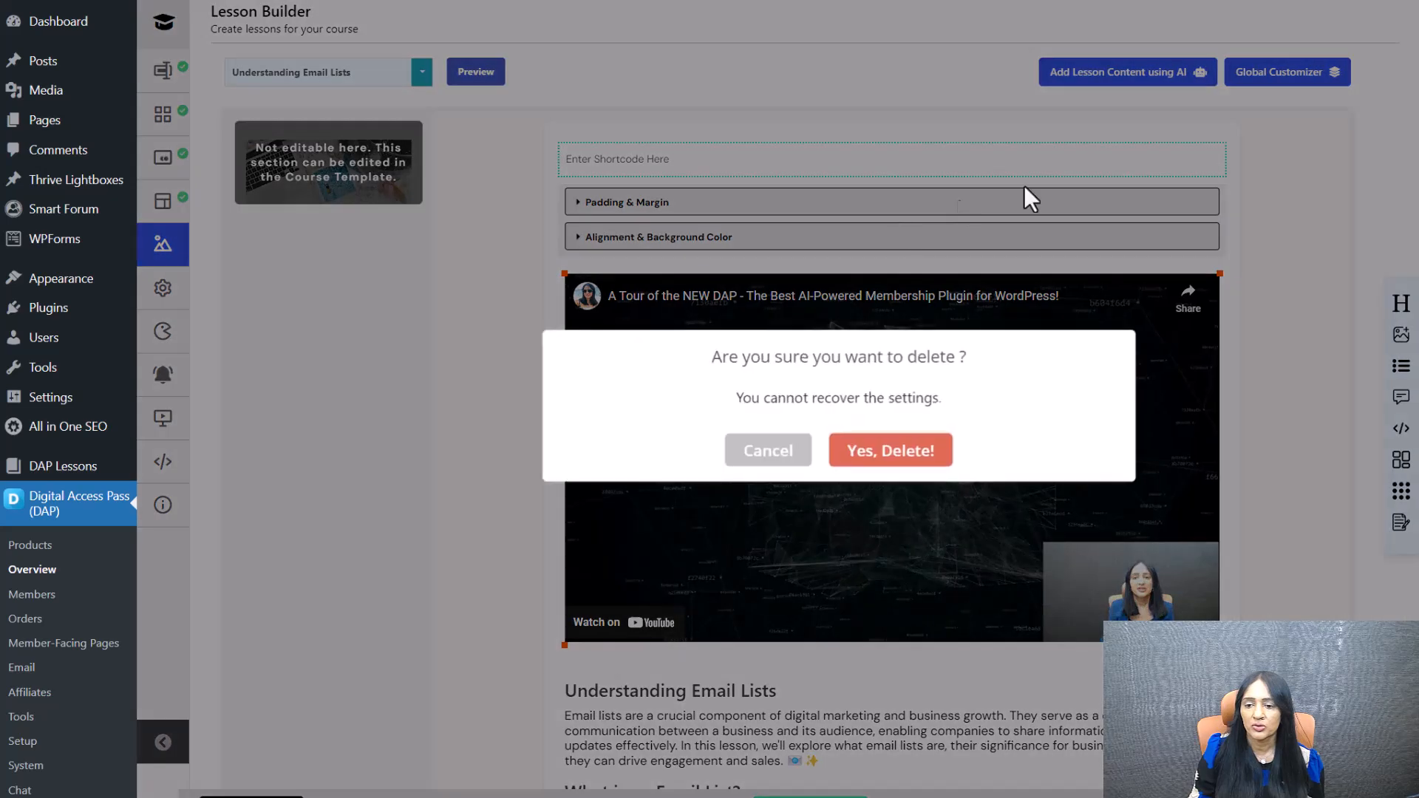
pyautogui.click(909, 447)
pyautogui.moveTo(800, 164)
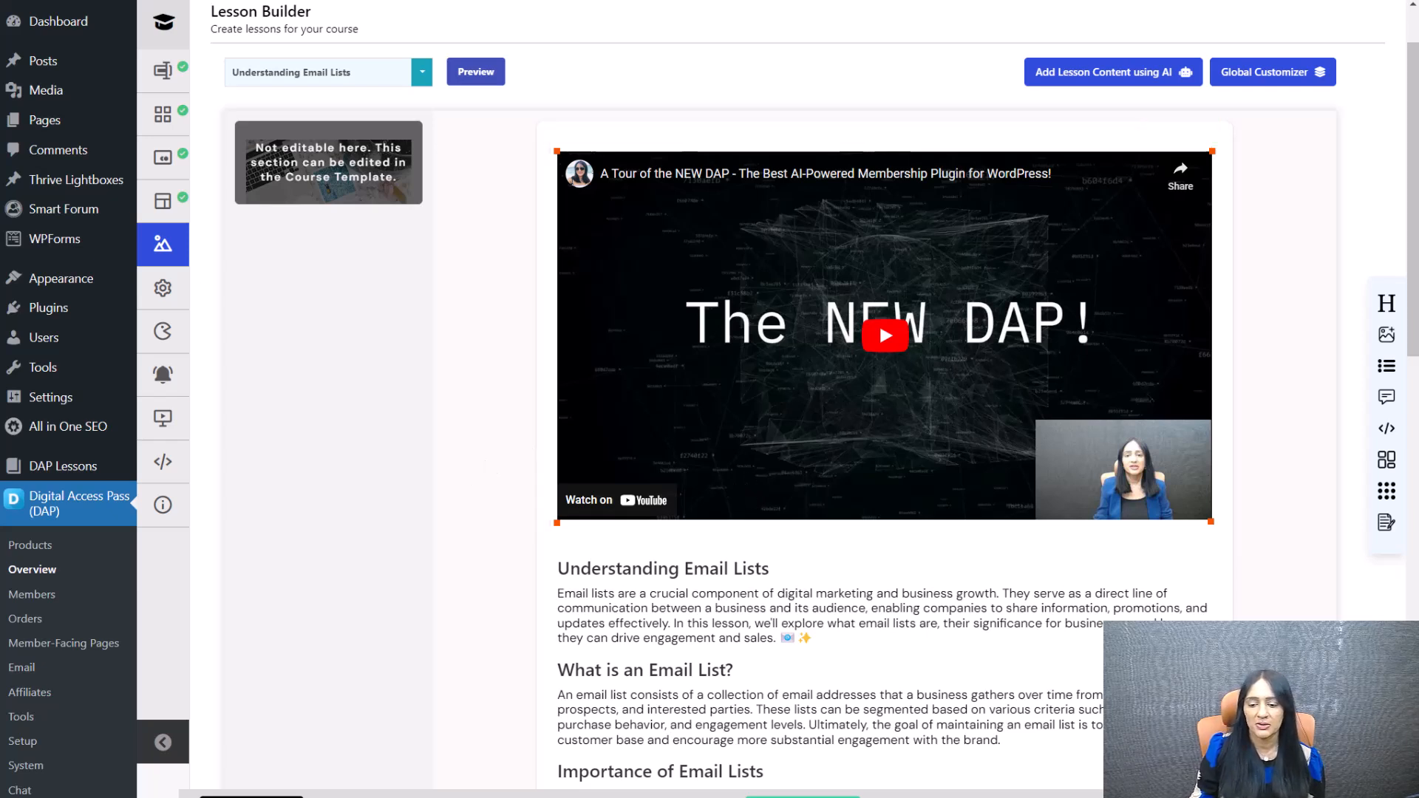
# Step: Preview the Understanding Email Lists lesson from the video to the comment box and return to the Course Builder
pyautogui.click(475, 72)
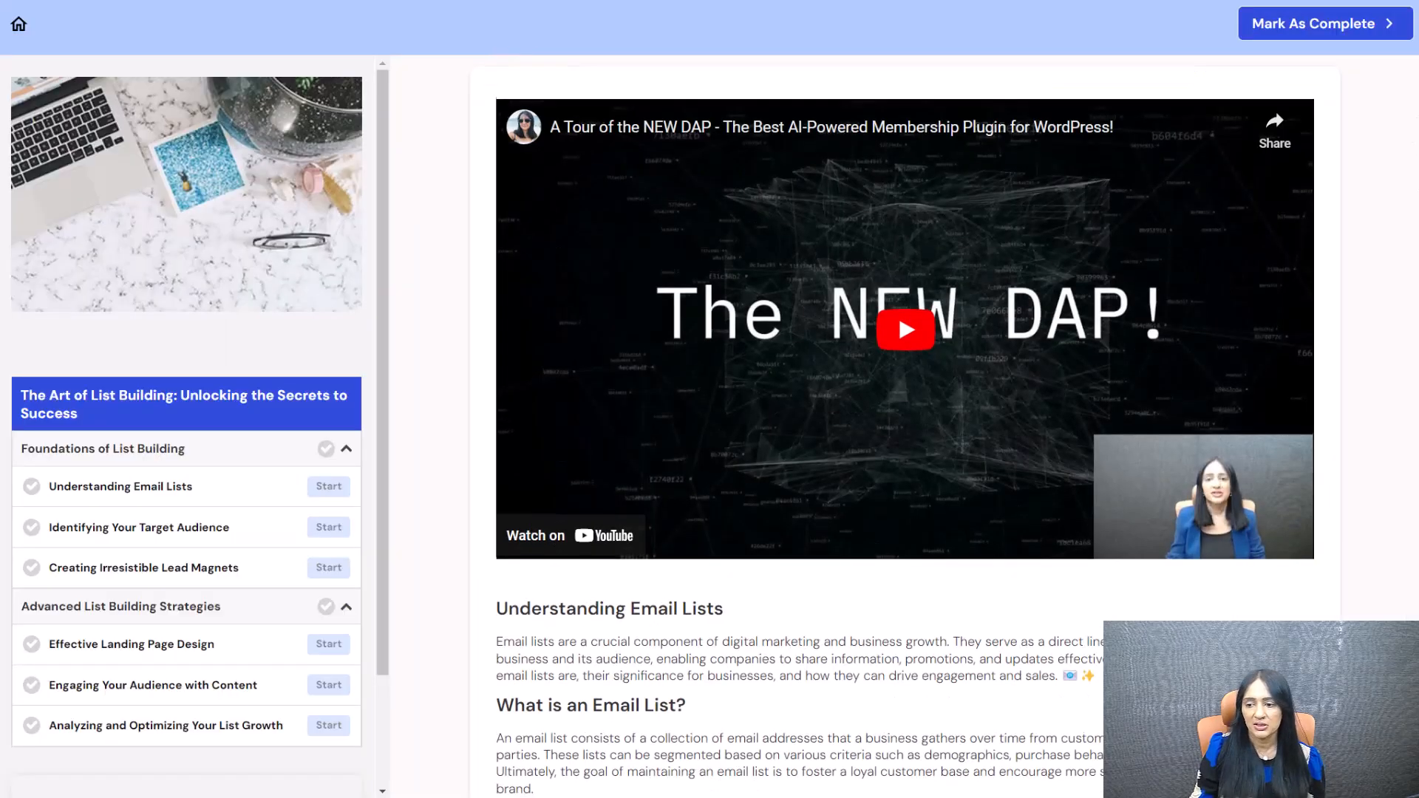
pyautogui.scroll(-15, 1381, 212)
pyautogui.scroll(-1, 1394, 490)
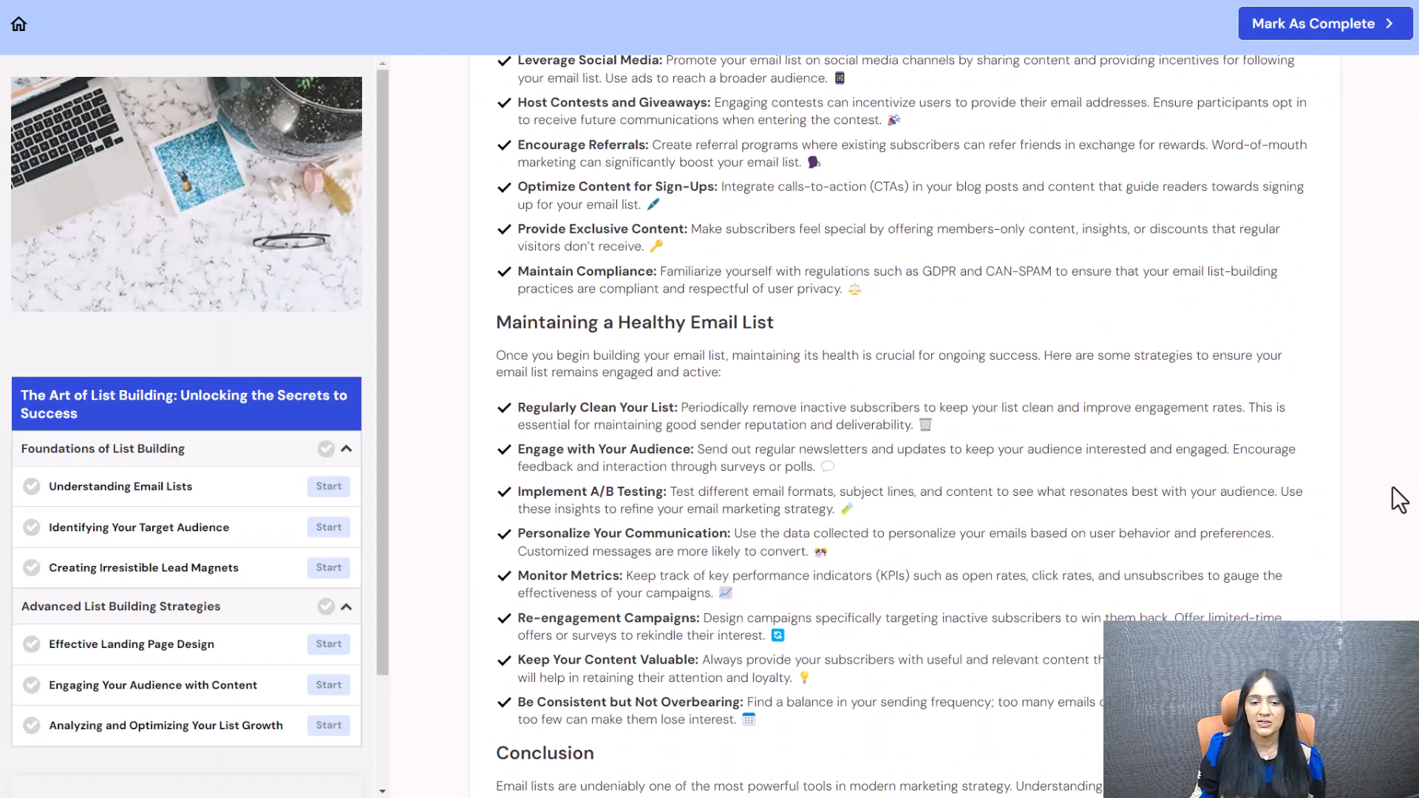
pyautogui.scroll(-5, 718, 469)
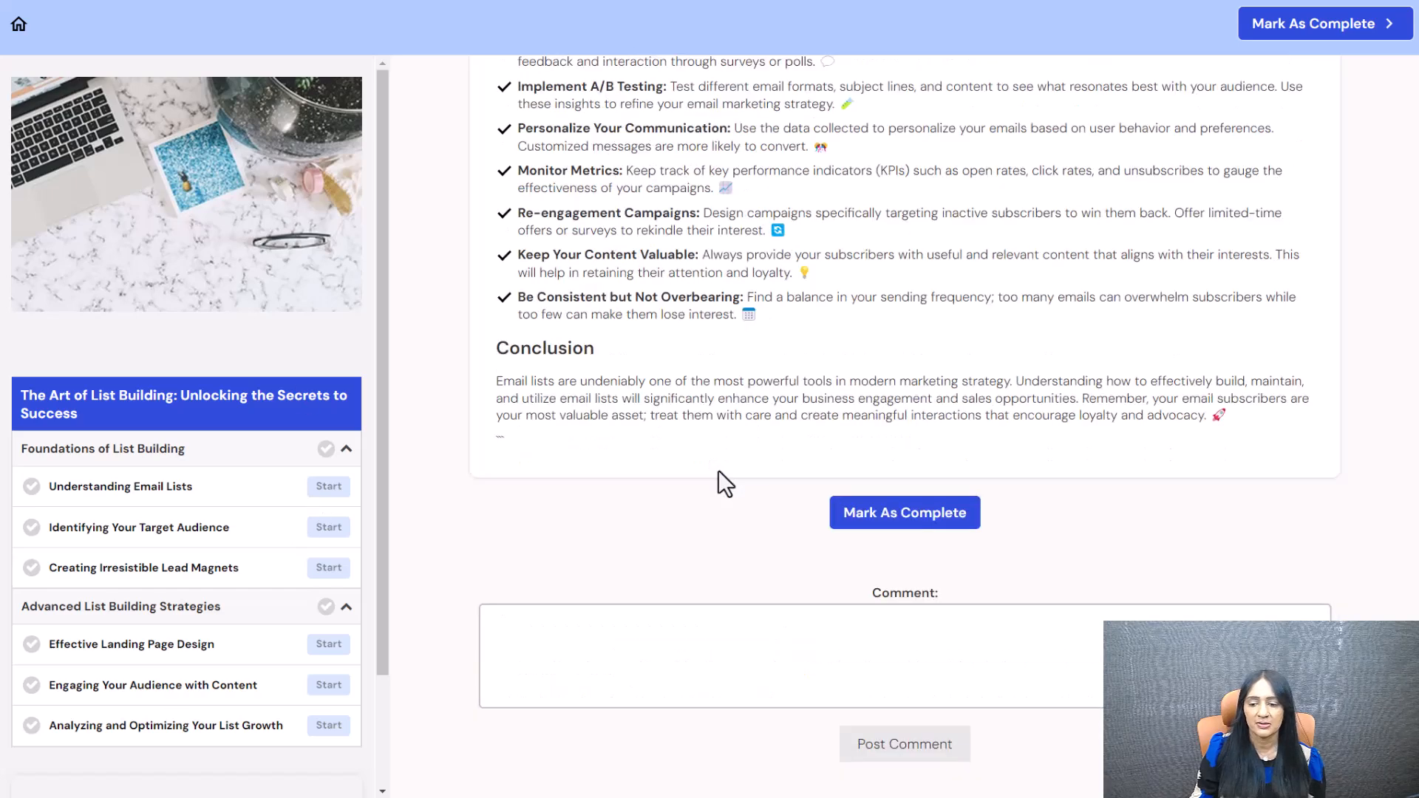
pyautogui.scroll(20, 653, 279)
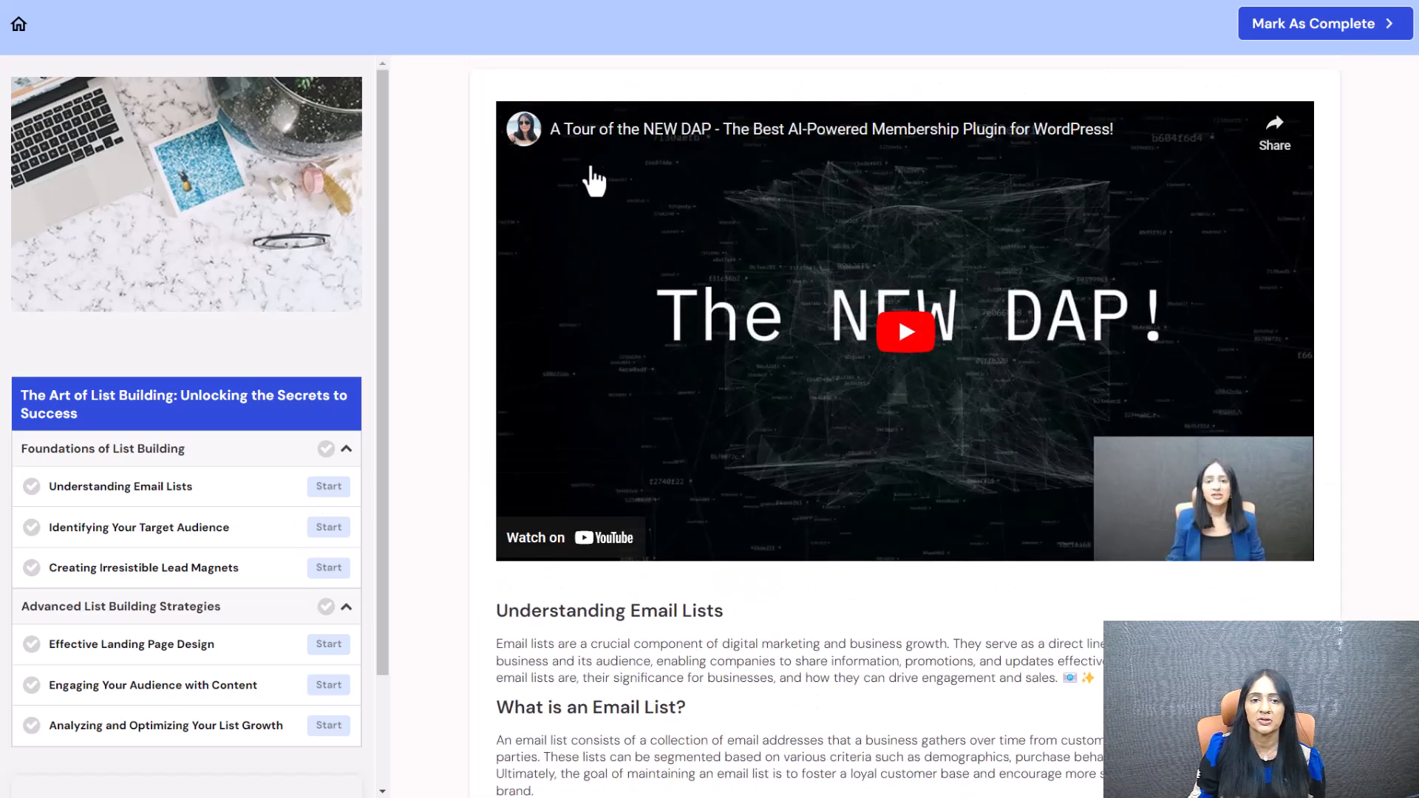
pyautogui.click(170, 1)
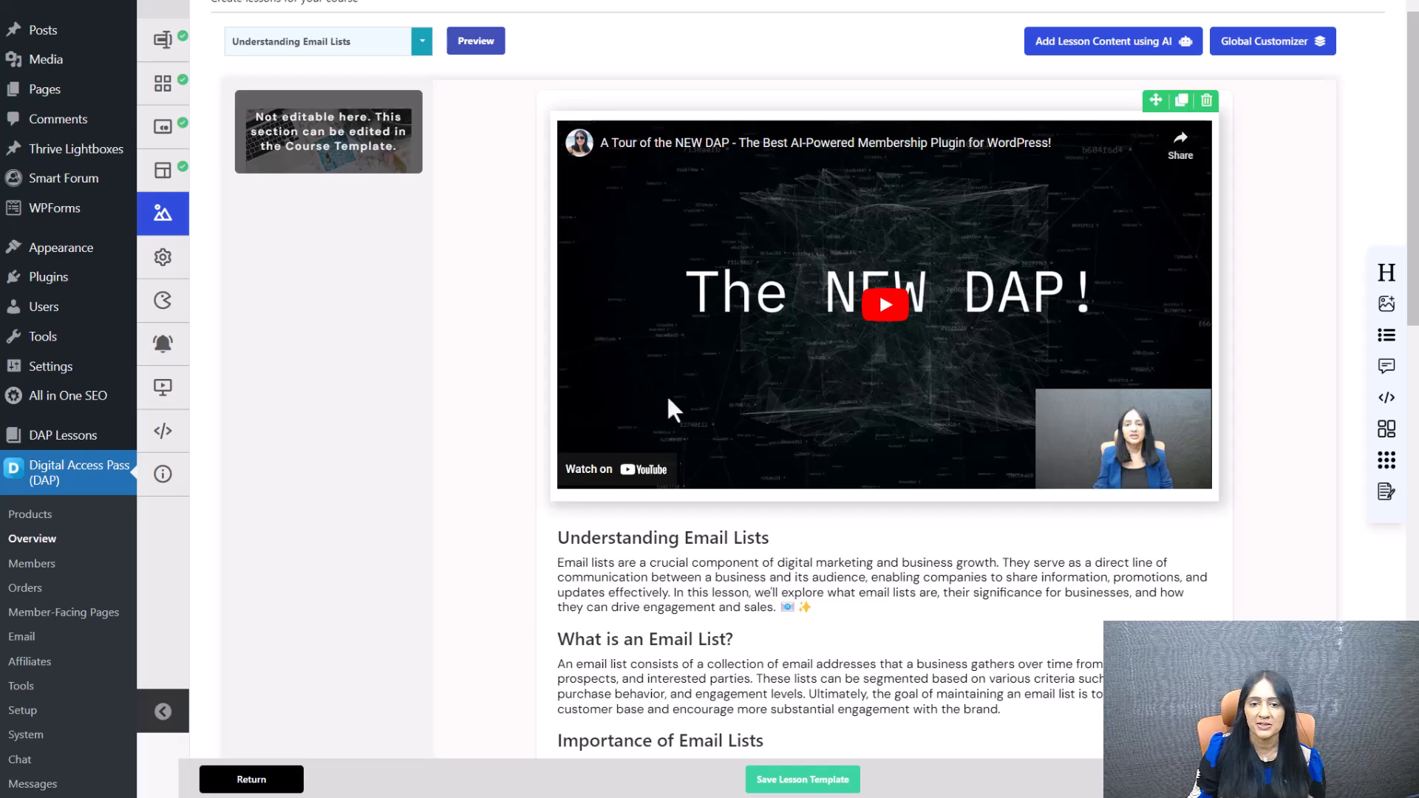
pyautogui.scroll(1, 444, 188)
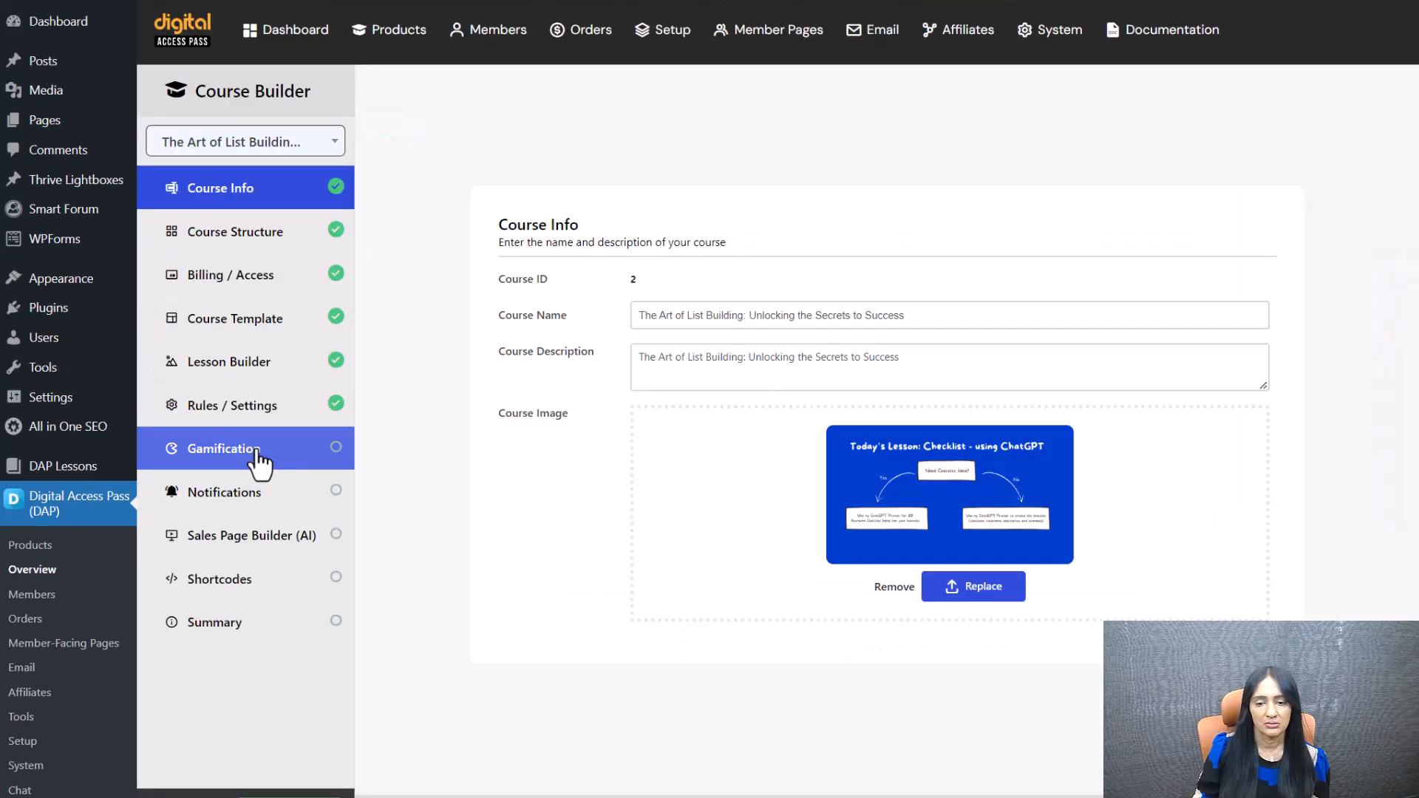
# Step: Enable the completion animation for the understanding-email-lists lesson, choose Template4 with its existing animation text, and save it
pyautogui.click(259, 460)
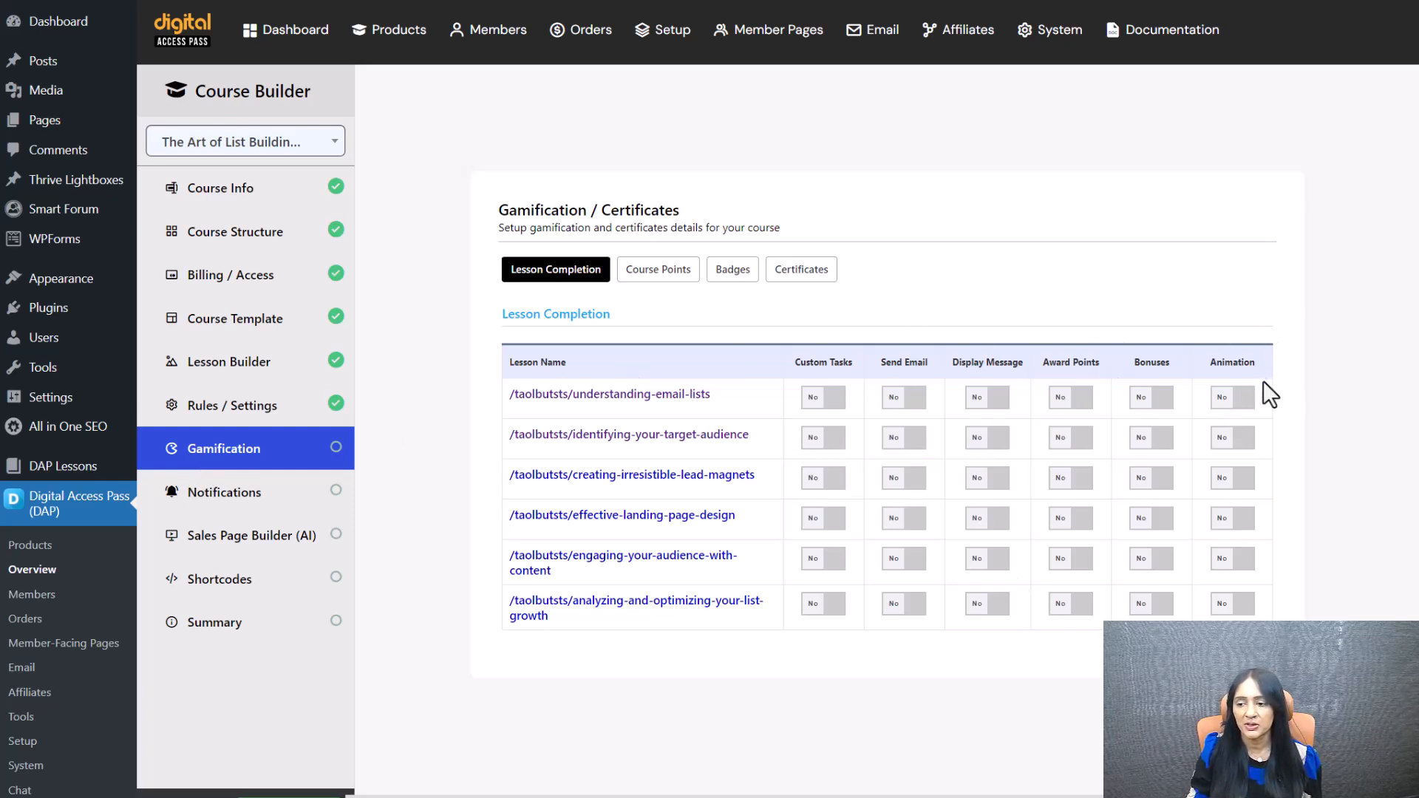
pyautogui.click(1246, 403)
pyautogui.scroll(-1, 788, 512)
pyautogui.click(616, 446)
pyautogui.scroll(-5, 879, 569)
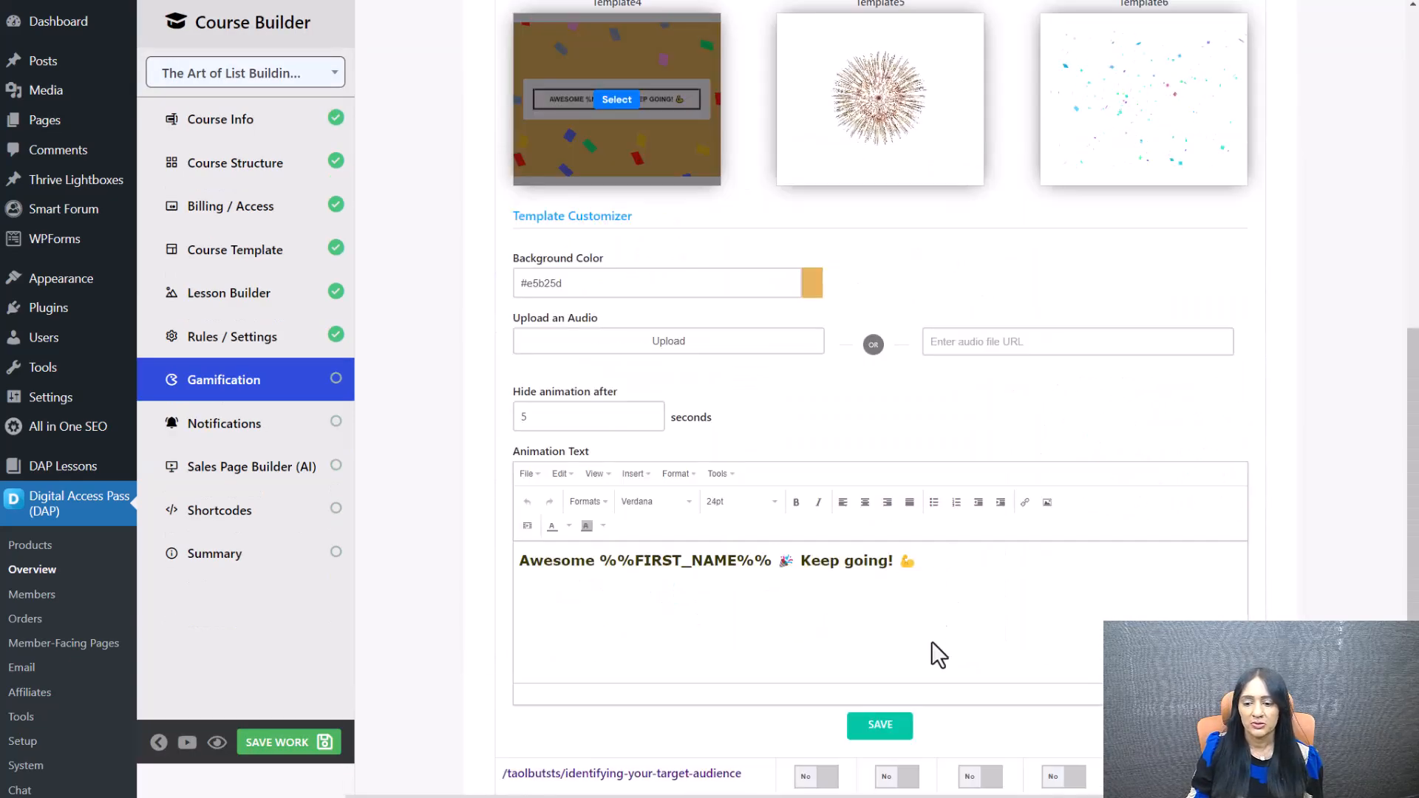
pyautogui.tripleClick(738, 602)
pyautogui.click(790, 613)
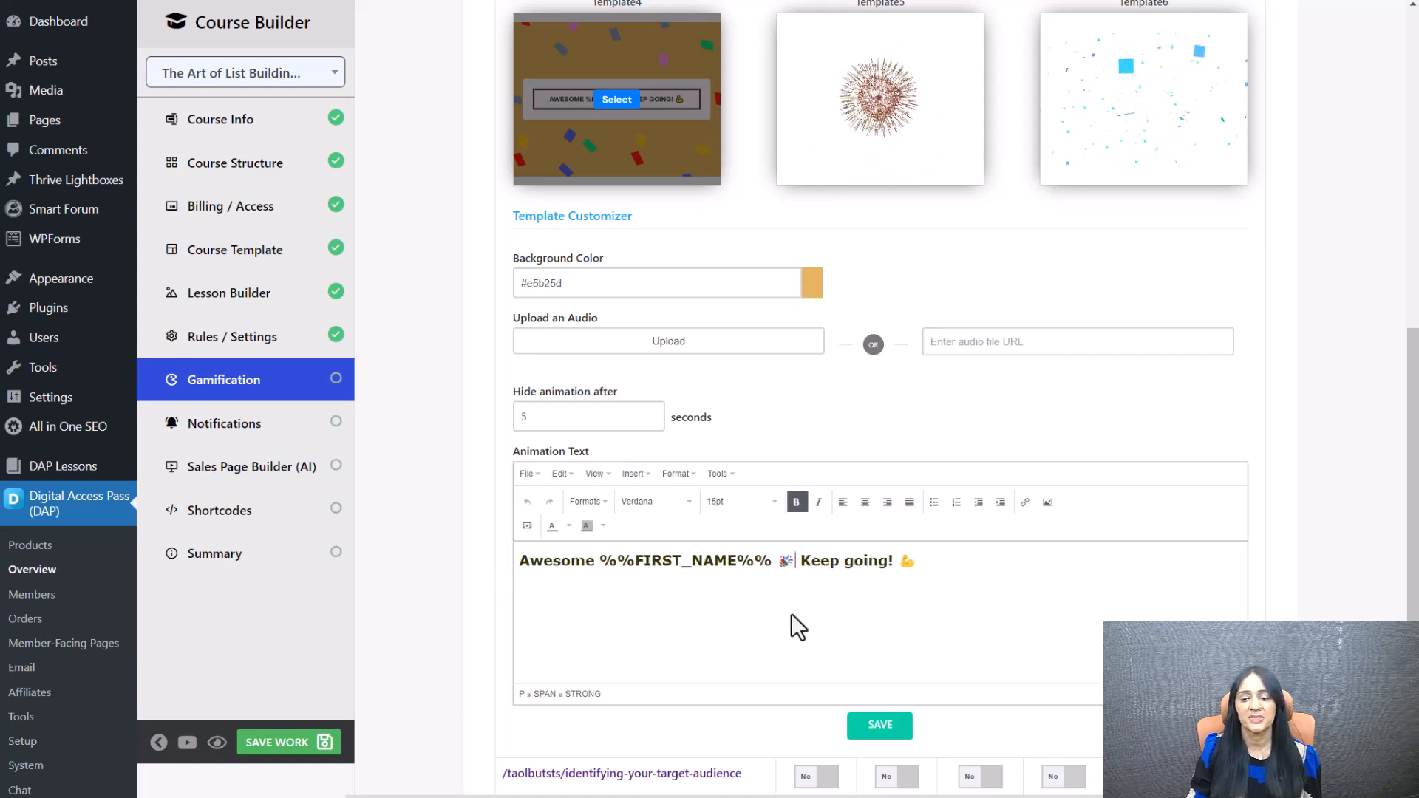
pyautogui.click(880, 725)
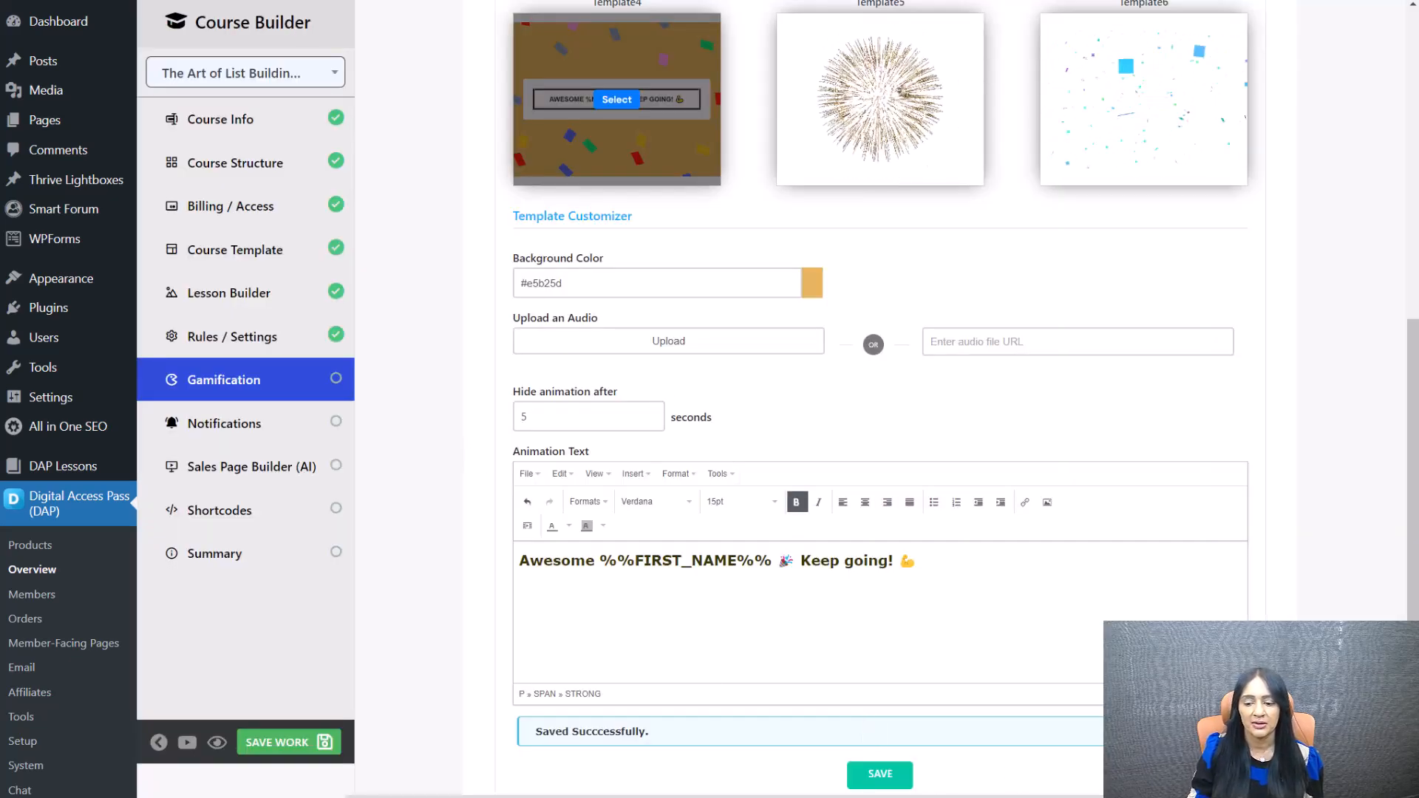
# Step: Open the live Understanding Email Lists lesson page and mark the lesson as complete to view its animation
pyautogui.scroll(10, 424, 92)
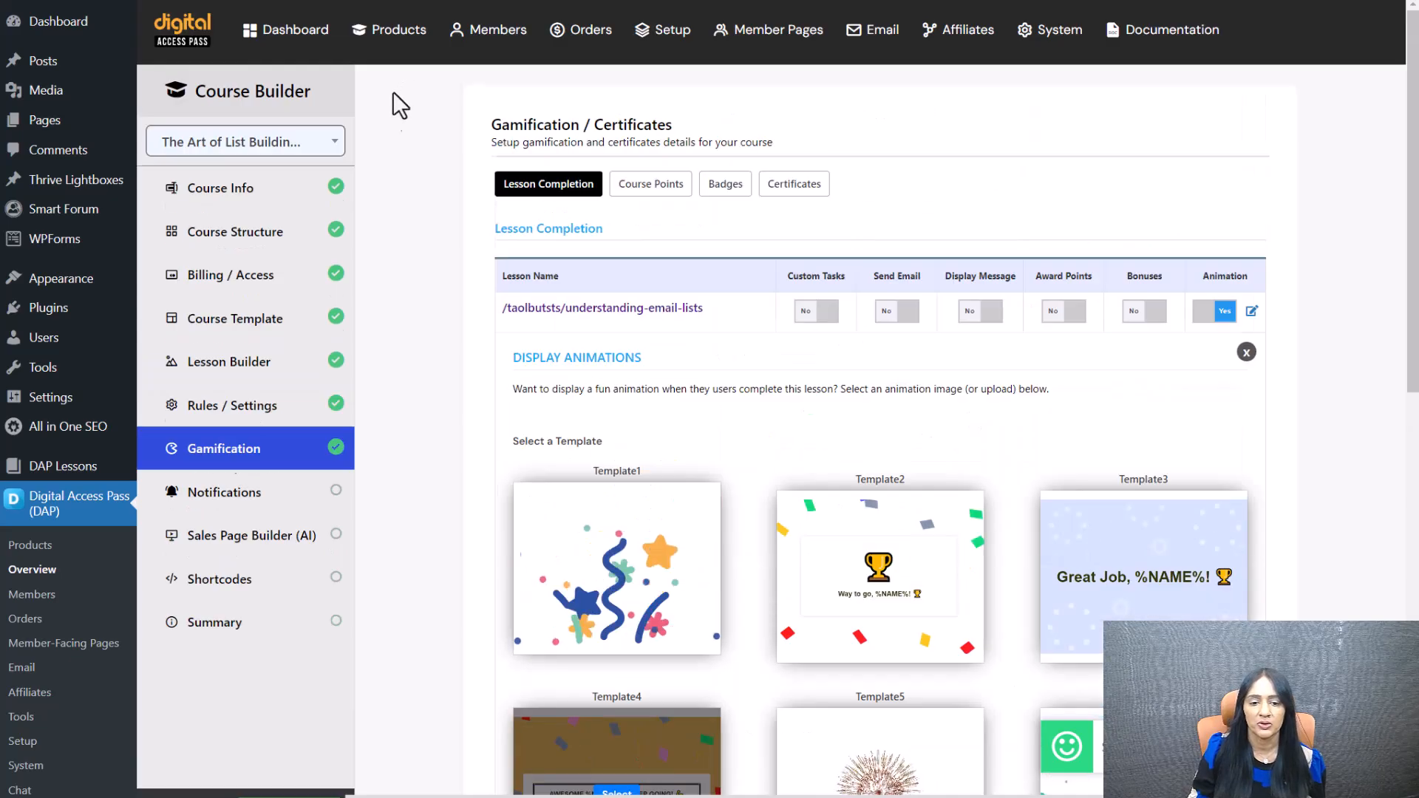
pyautogui.click(268, 364)
pyautogui.rightClick(664, 317)
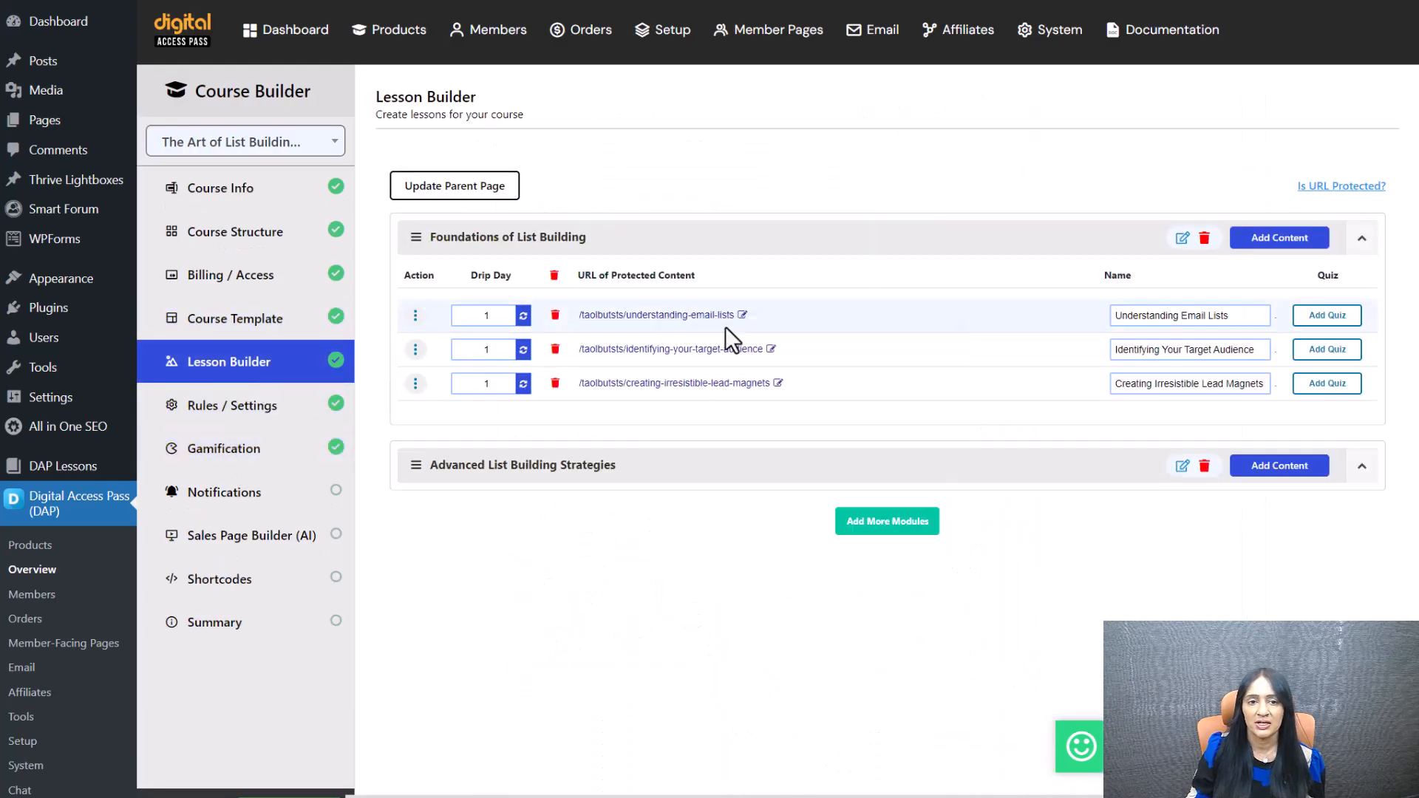
pyautogui.click(728, 333)
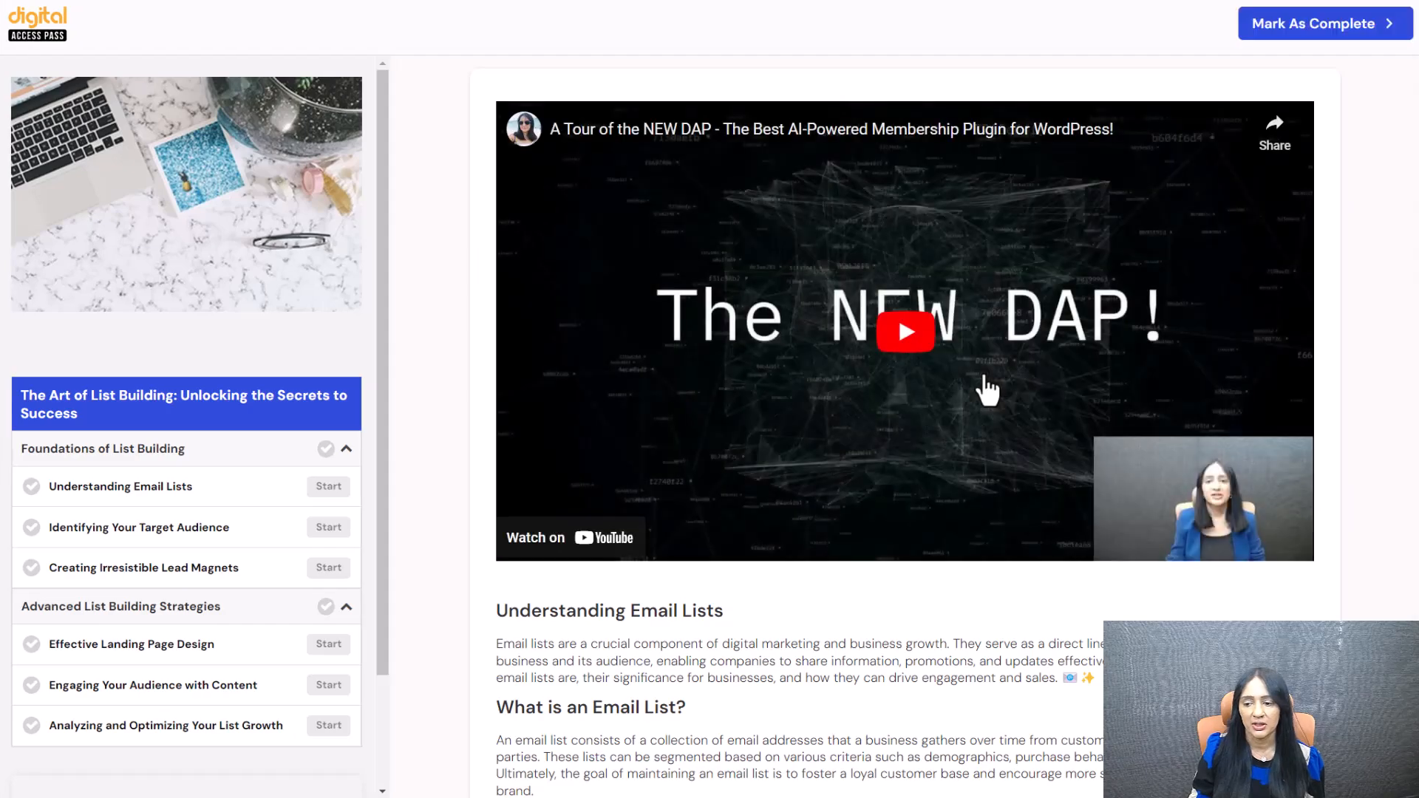
pyautogui.scroll(-20, 982, 411)
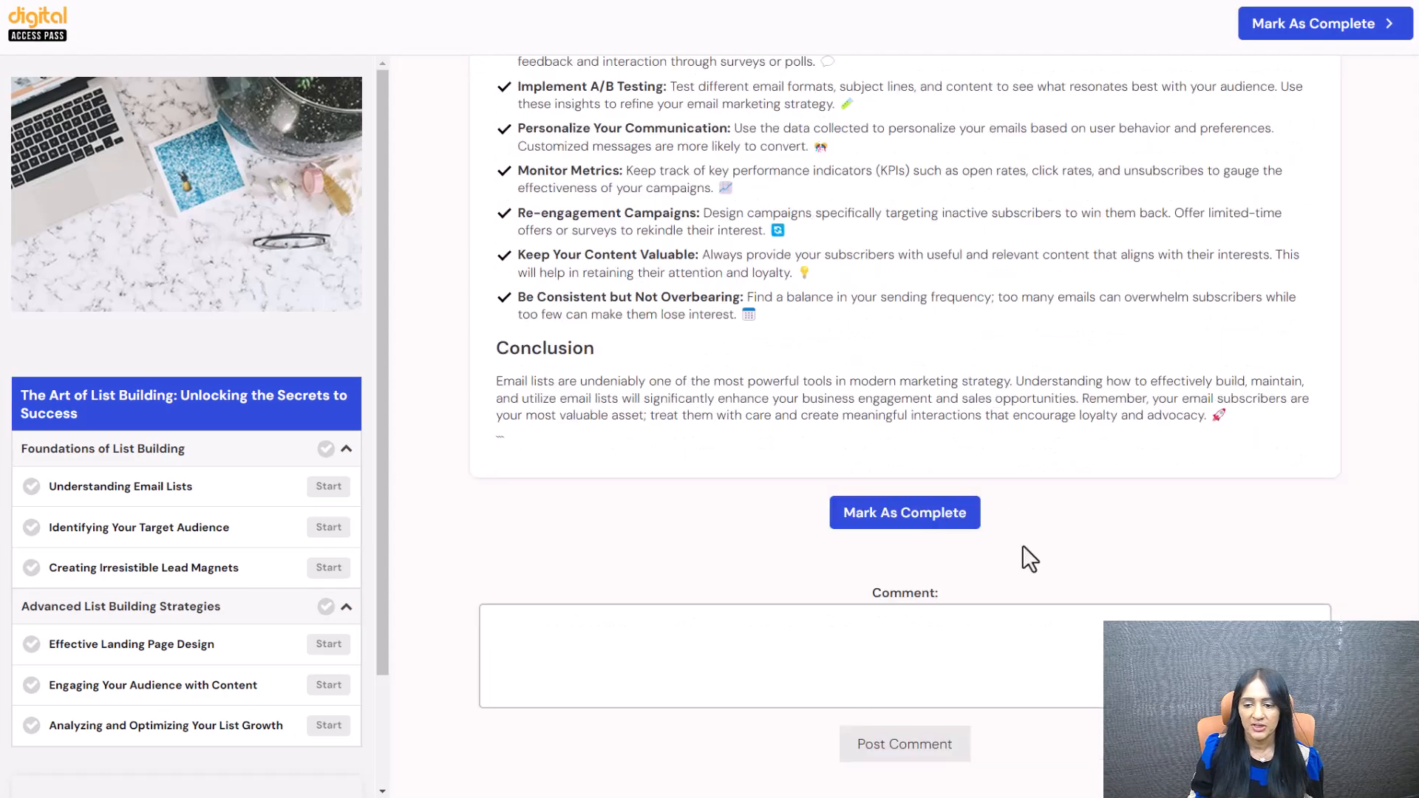
pyautogui.click(915, 525)
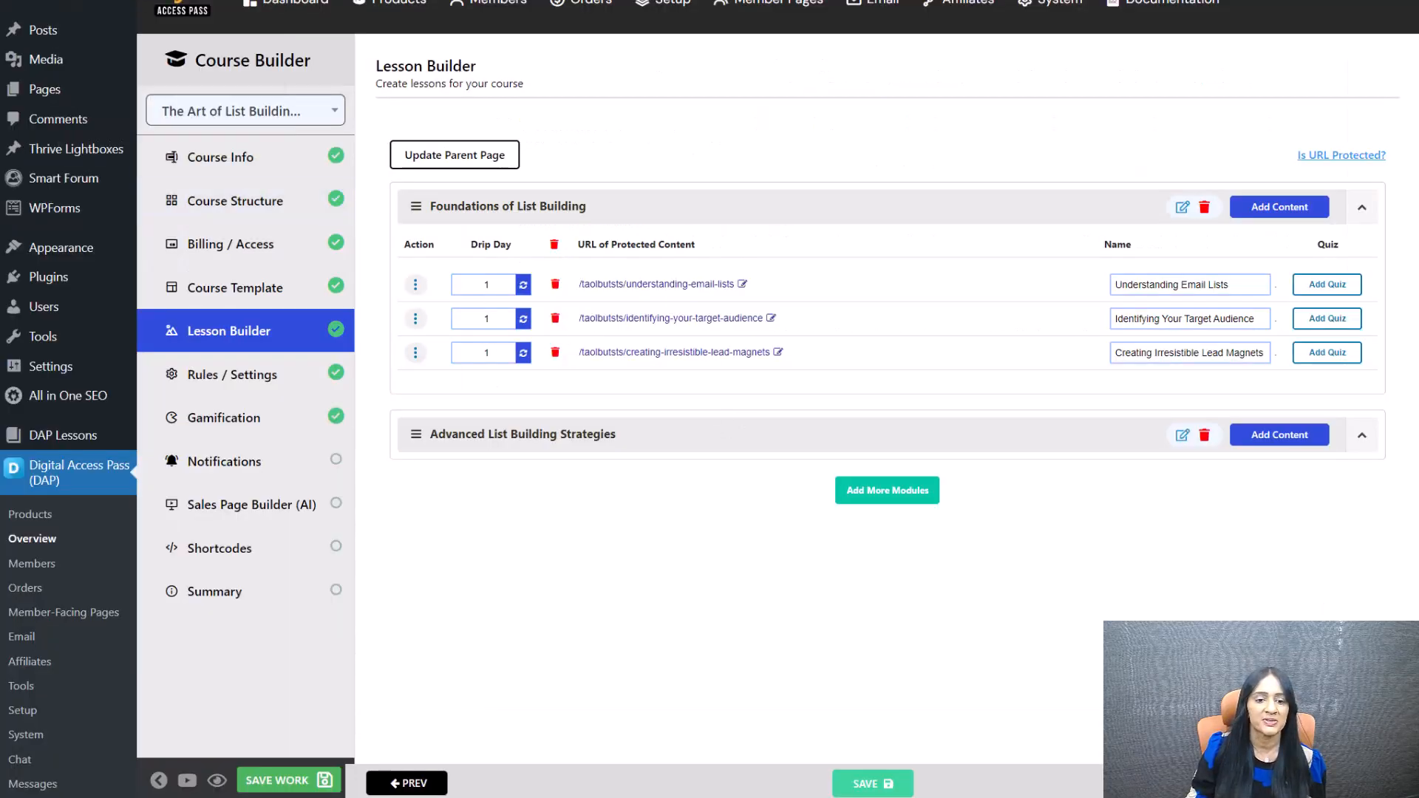
# Step: Check the Custom Tasks option for lessons in the Gamification lesson completion settings
pyautogui.click(330, 429)
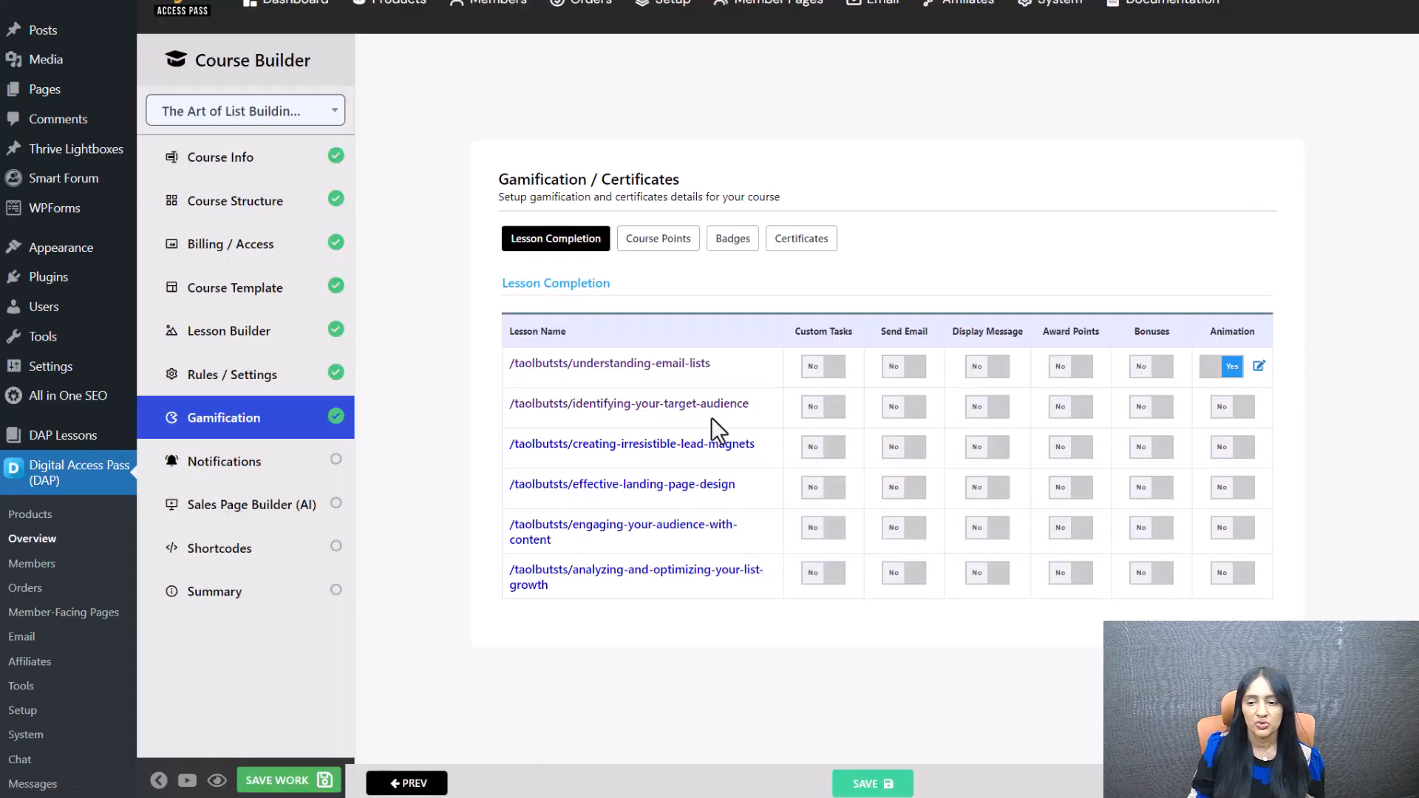
pyautogui.moveTo(789, 330); pyautogui.dragTo(870, 336)
pyautogui.click(1032, 683)
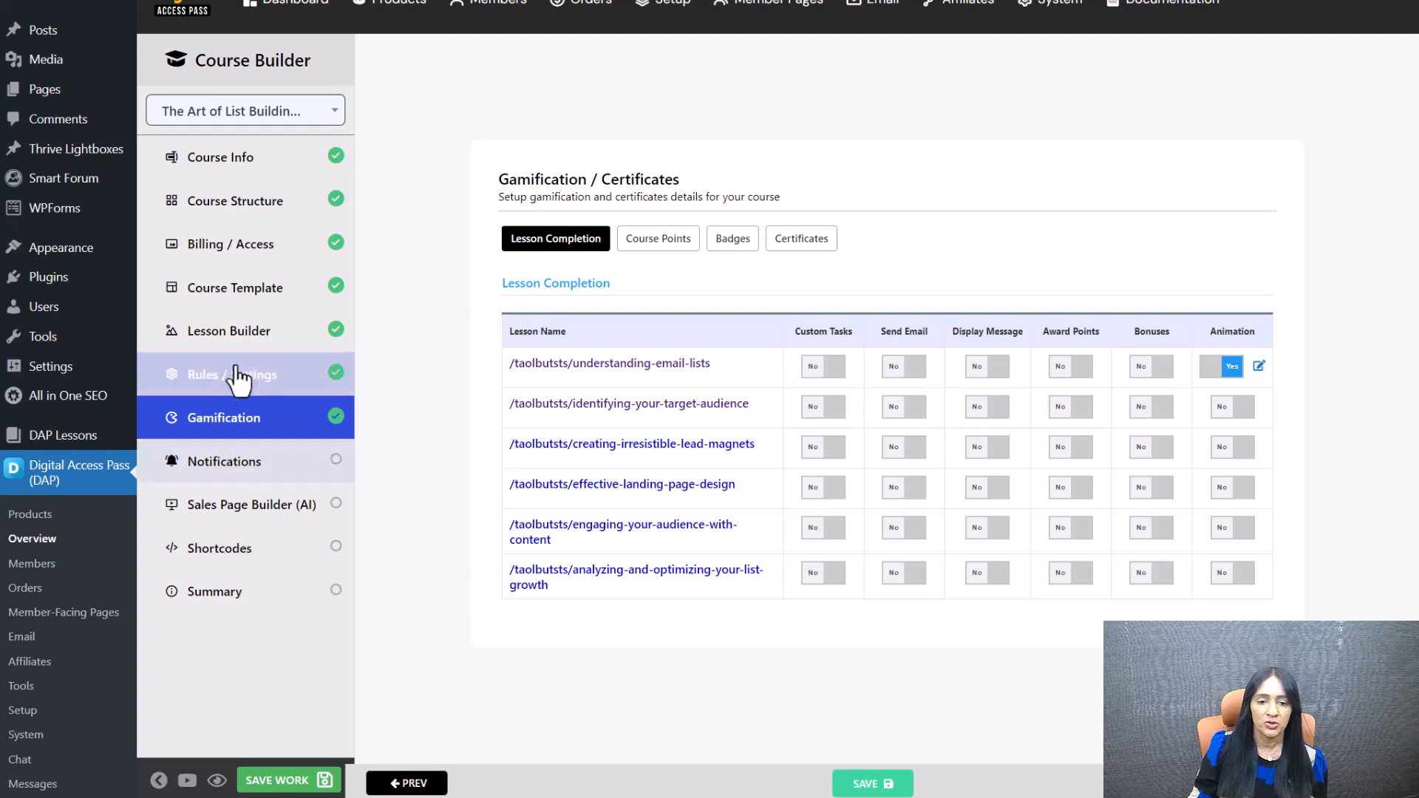
# Step: Reopen the Understanding Email Lists lesson for editing and add a Task List element below its Conclusion section
pyautogui.click(244, 334)
pyautogui.click(415, 284)
pyautogui.click(436, 305)
pyautogui.scroll(-15, 1131, 446)
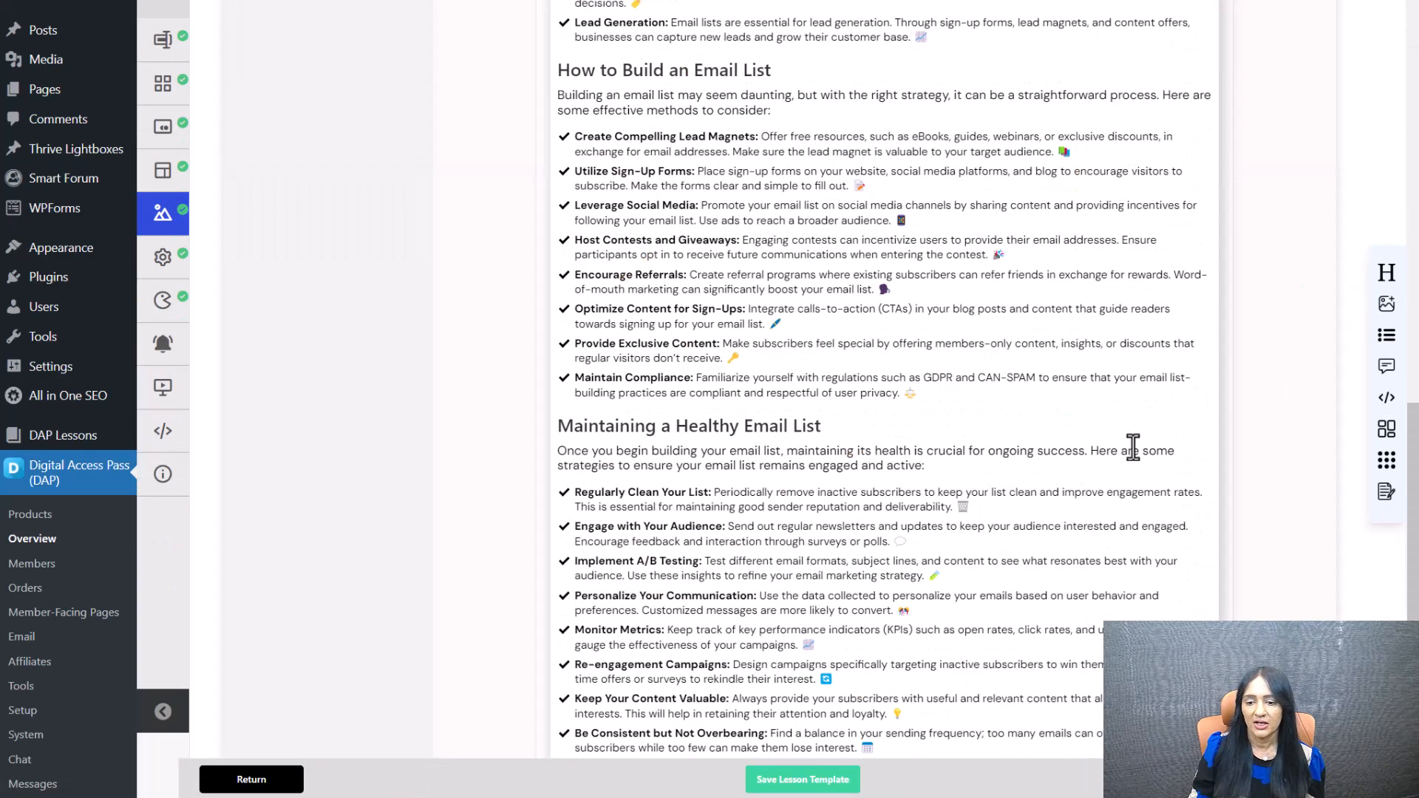
pyautogui.moveTo(1257, 444); pyautogui.dragTo(736, 747)
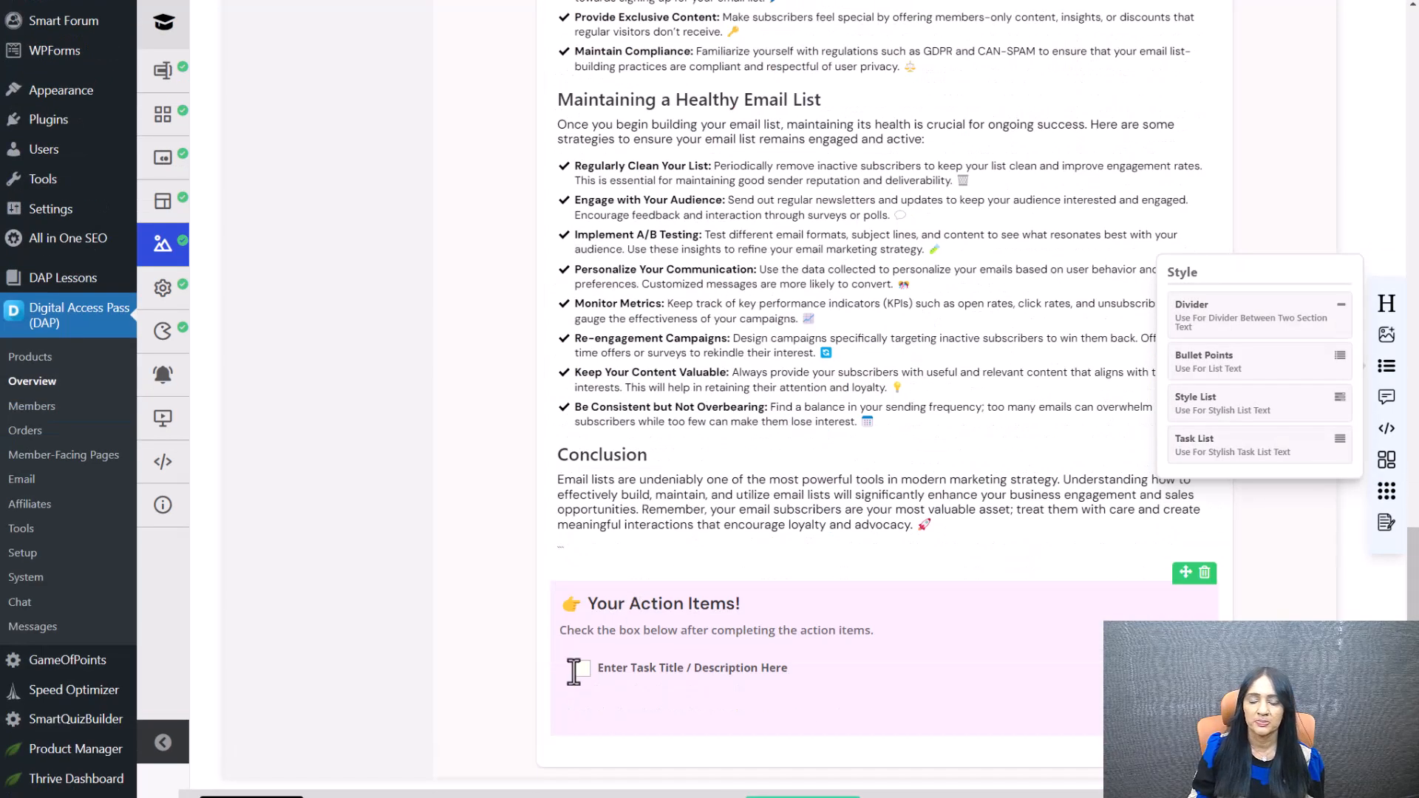
# Step: Fill in the action items with two tasks, "Watch the video" and "Implement this in your membership platform"
pyautogui.click(686, 674)
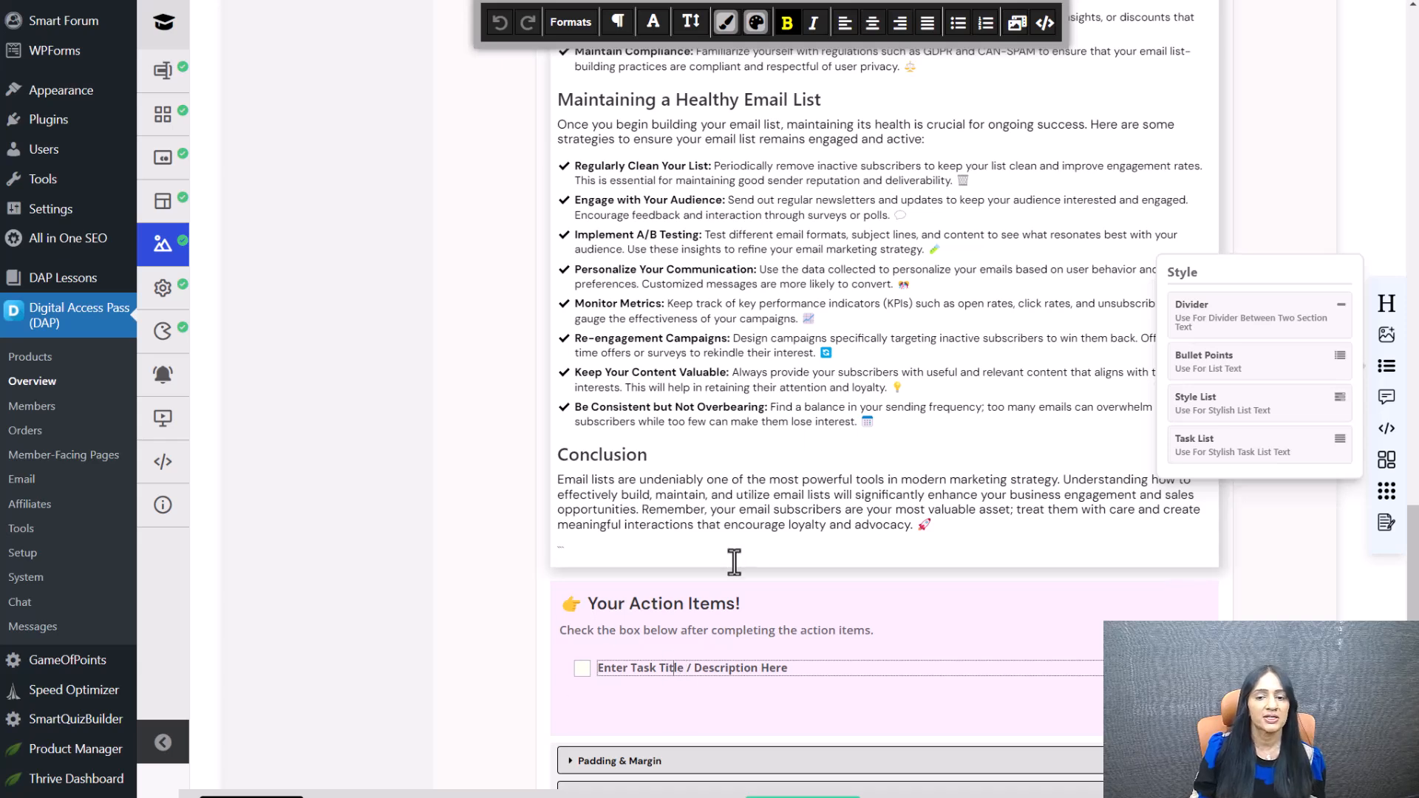
pyautogui.hotkey('ctrl', 'a')
pyautogui.write('Watch the video')
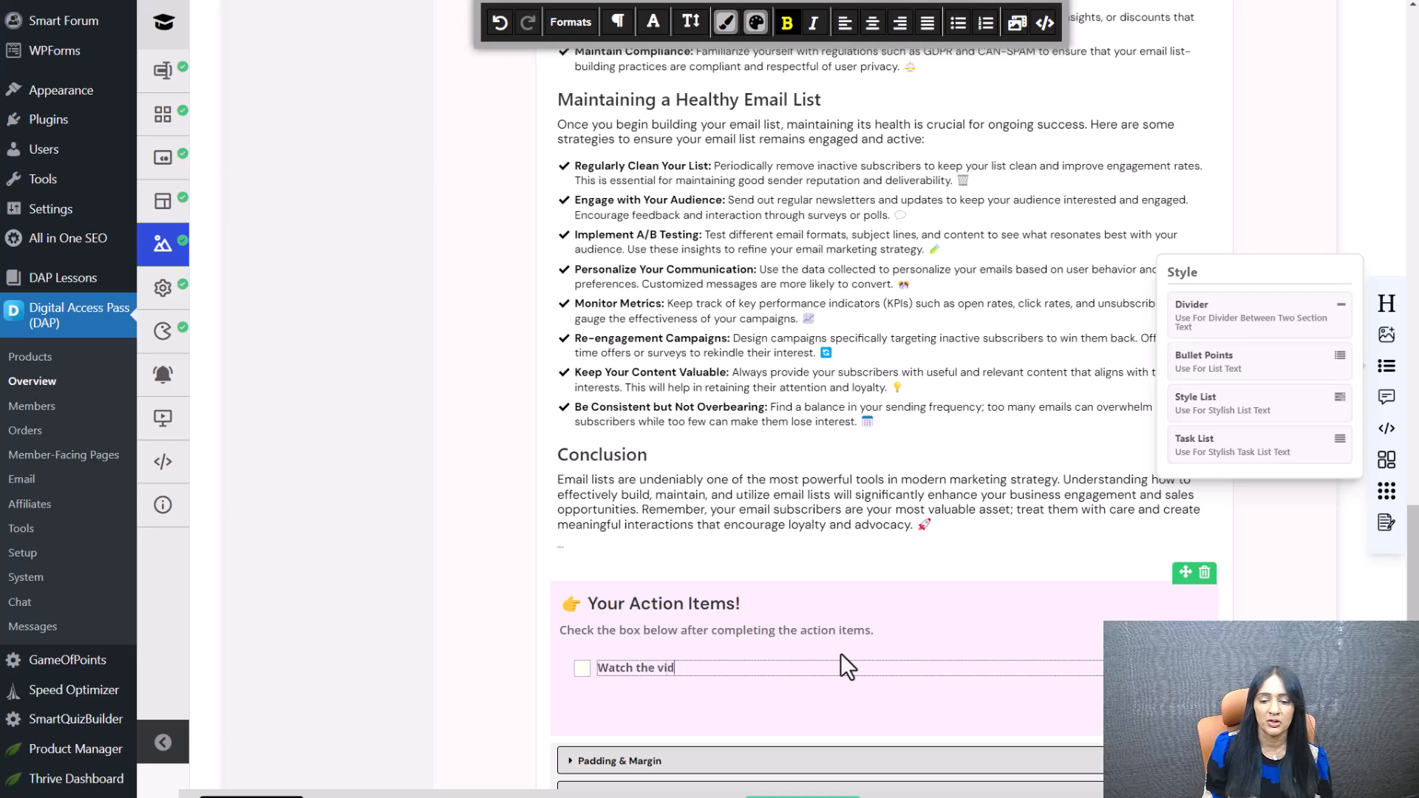
pyautogui.press('Return')
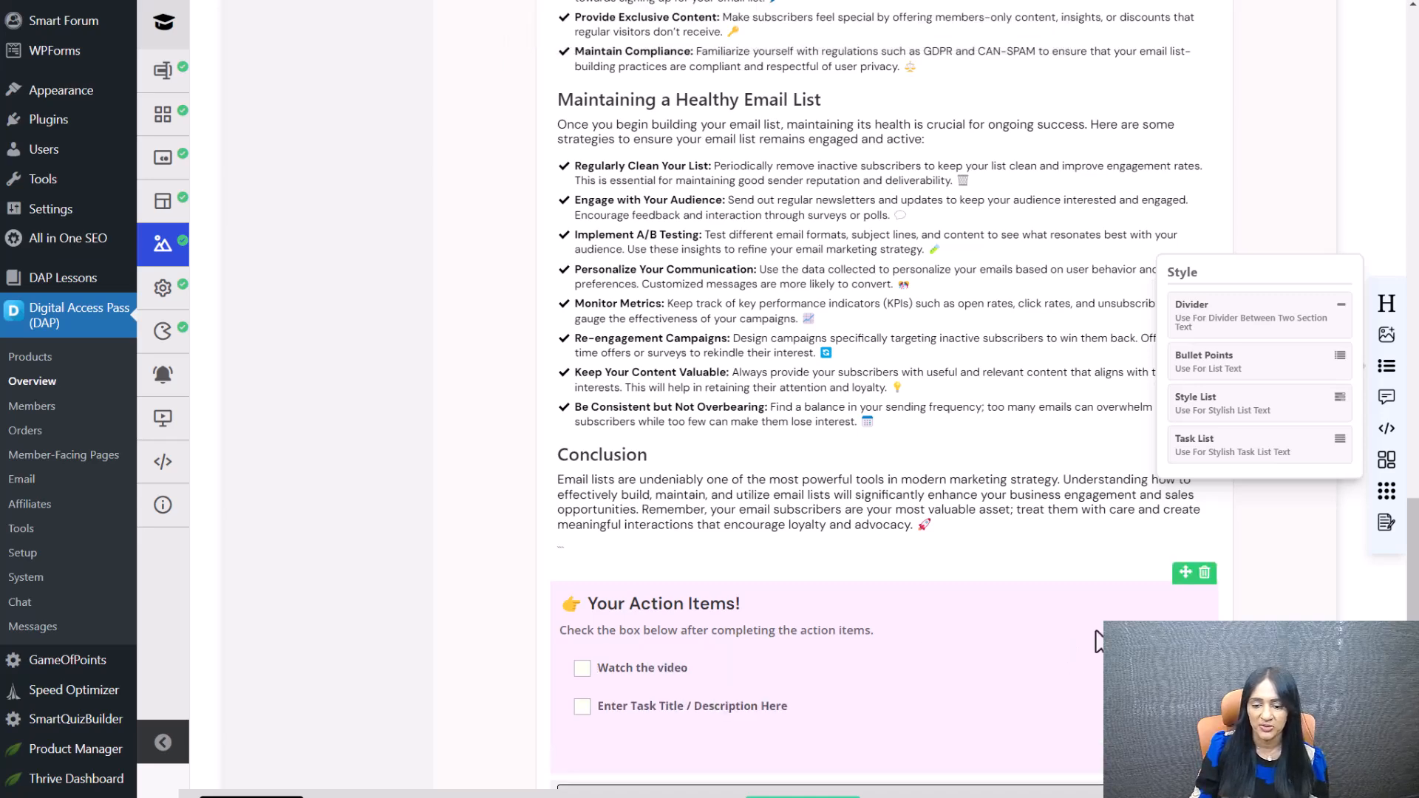
pyautogui.scroll(-1, 757, 655)
pyautogui.click(814, 618)
pyautogui.hotkey('ctrl', 'a')
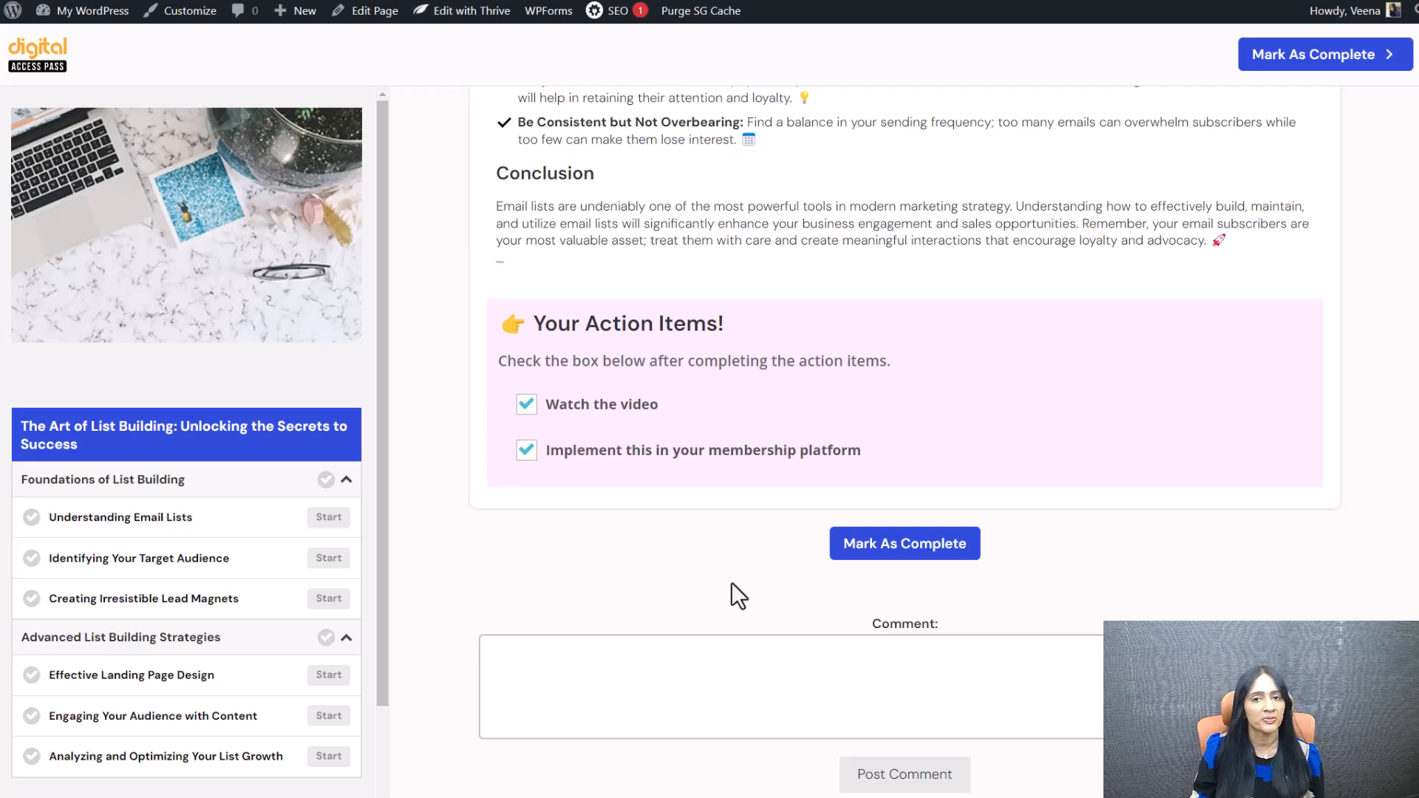
# Step: Mark the live lesson as complete with both action items checked
pyautogui.click(943, 535)
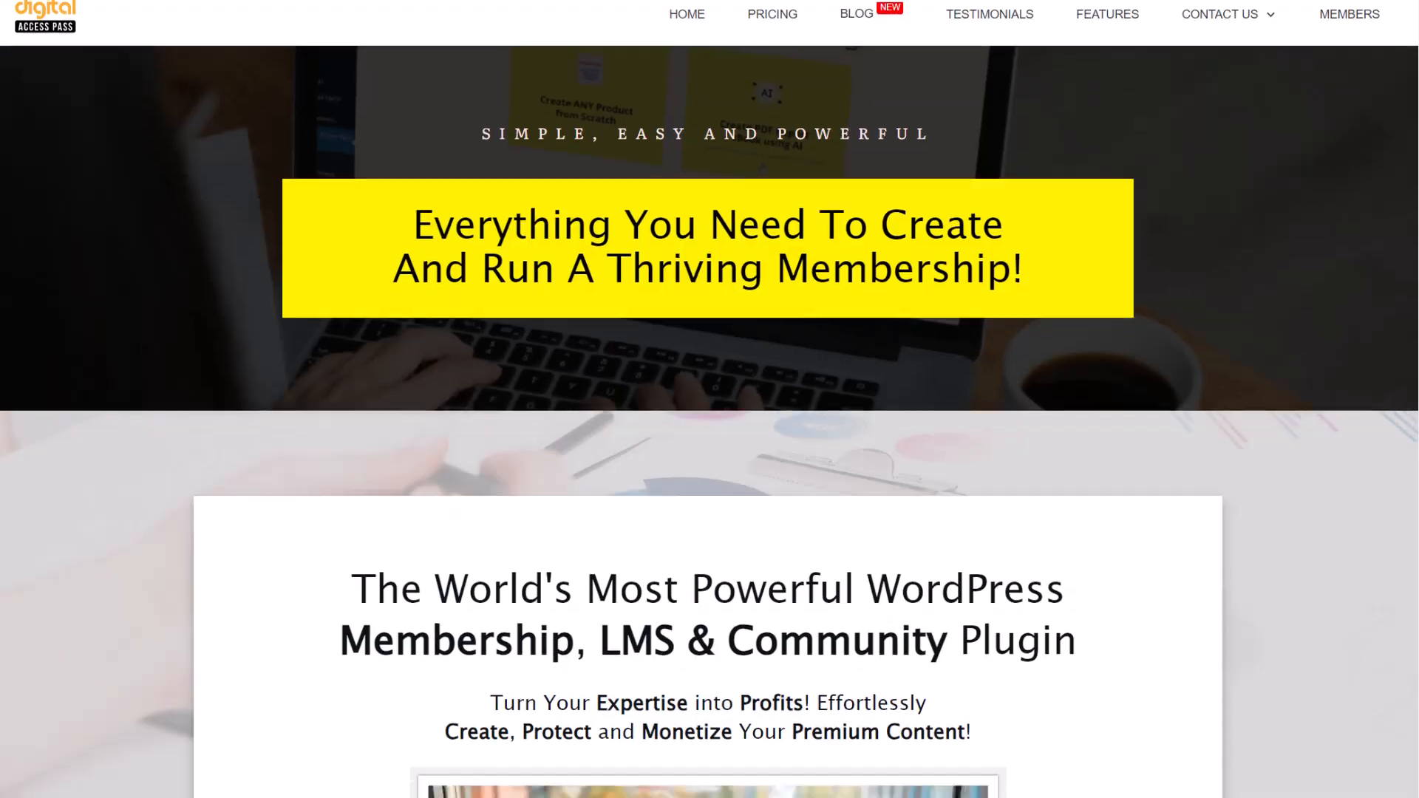
# Step: Browse the Digital Access Pass website's home page, including its demo video, customer testimonials and AI-generated content sections
pyautogui.scroll(-3, 710, 399)
pyautogui.scroll(-3, 709, 399)
pyautogui.scroll(-15, 710, 399)
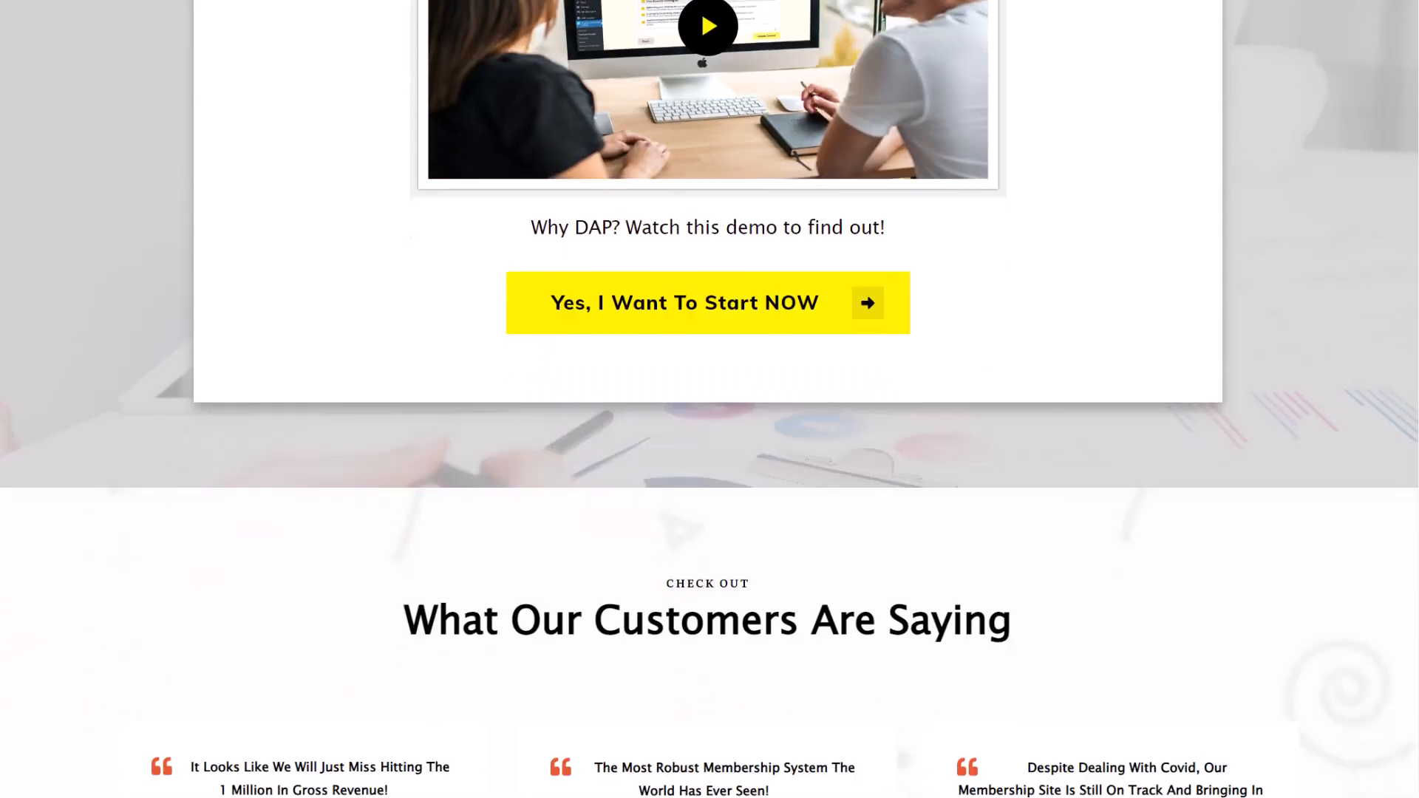
pyautogui.scroll(6, 710, 399)
pyautogui.scroll(-3, 710, 399)
pyautogui.scroll(-5, 709, 399)
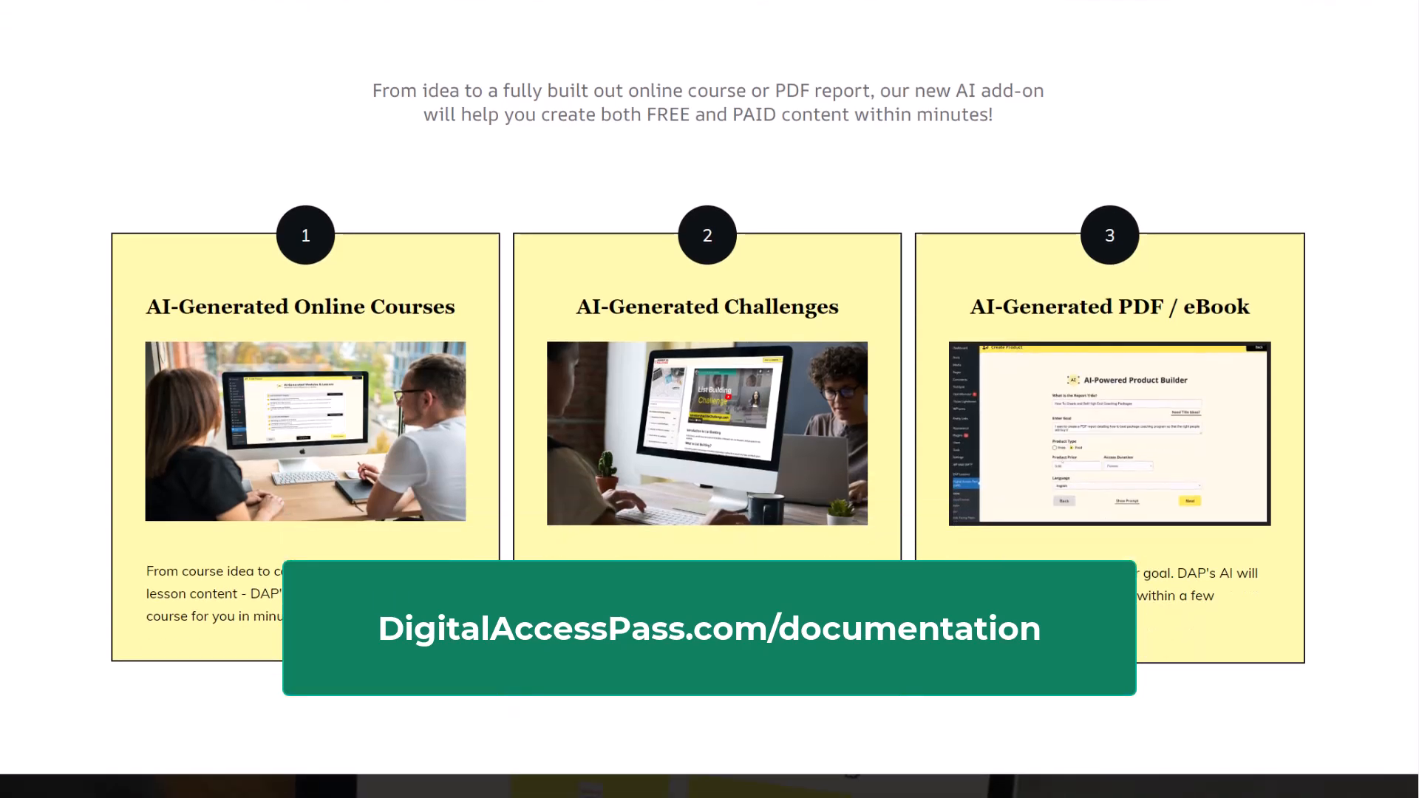
# Step: Examine the home page's Membership Models, free award-winning plugins, and Course and Challenge Builder sections
pyautogui.scroll(-11, 710, 399)
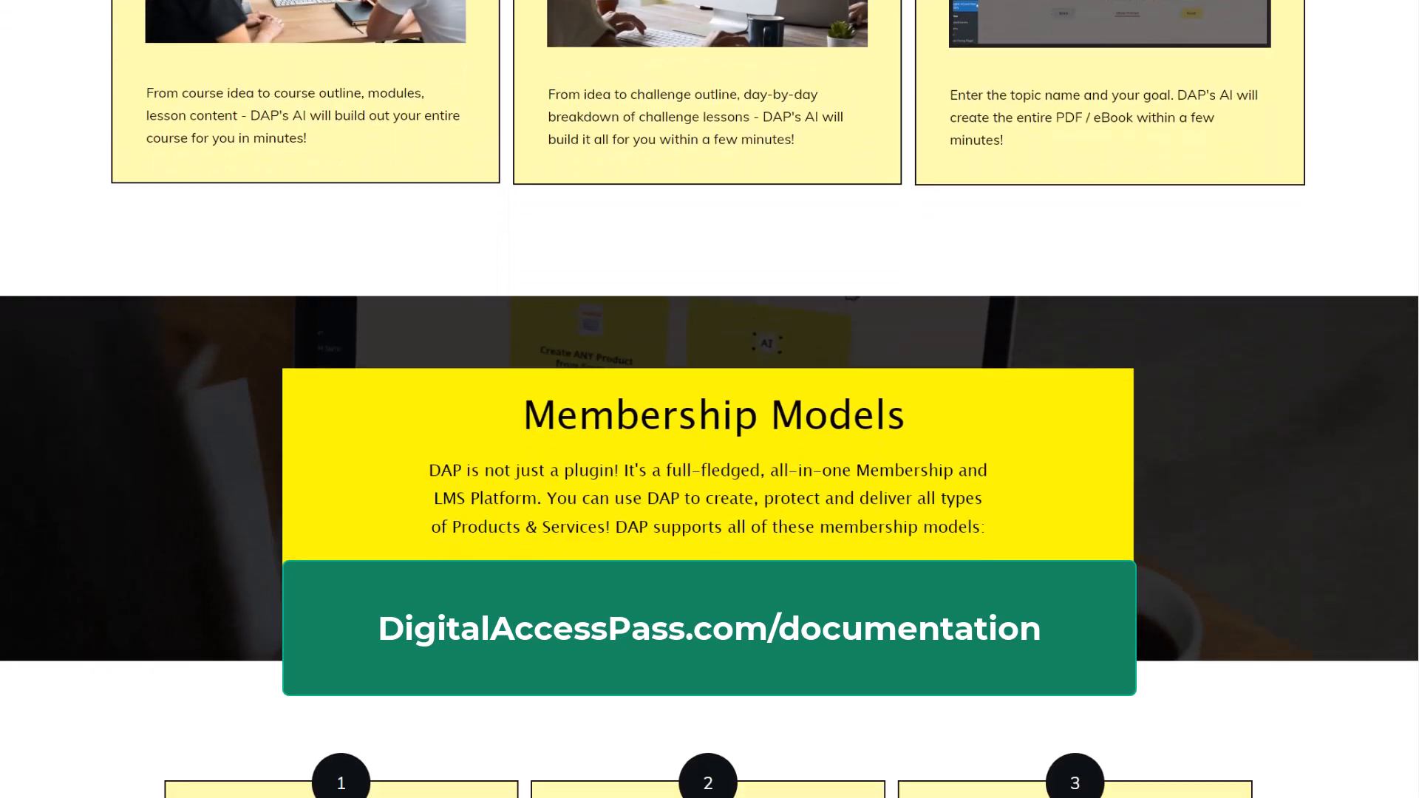
pyautogui.scroll(-5, 710, 400)
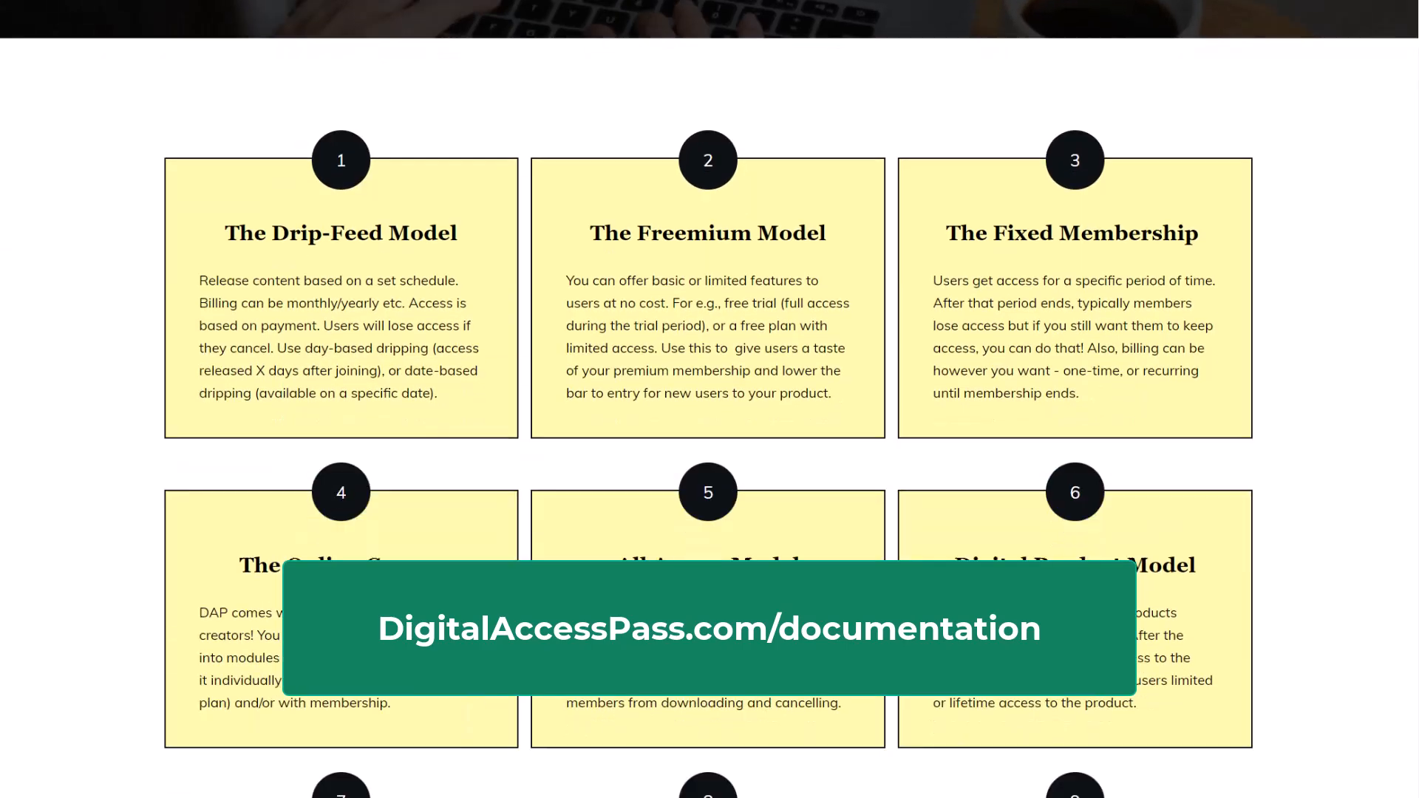
pyautogui.scroll(-20, 710, 399)
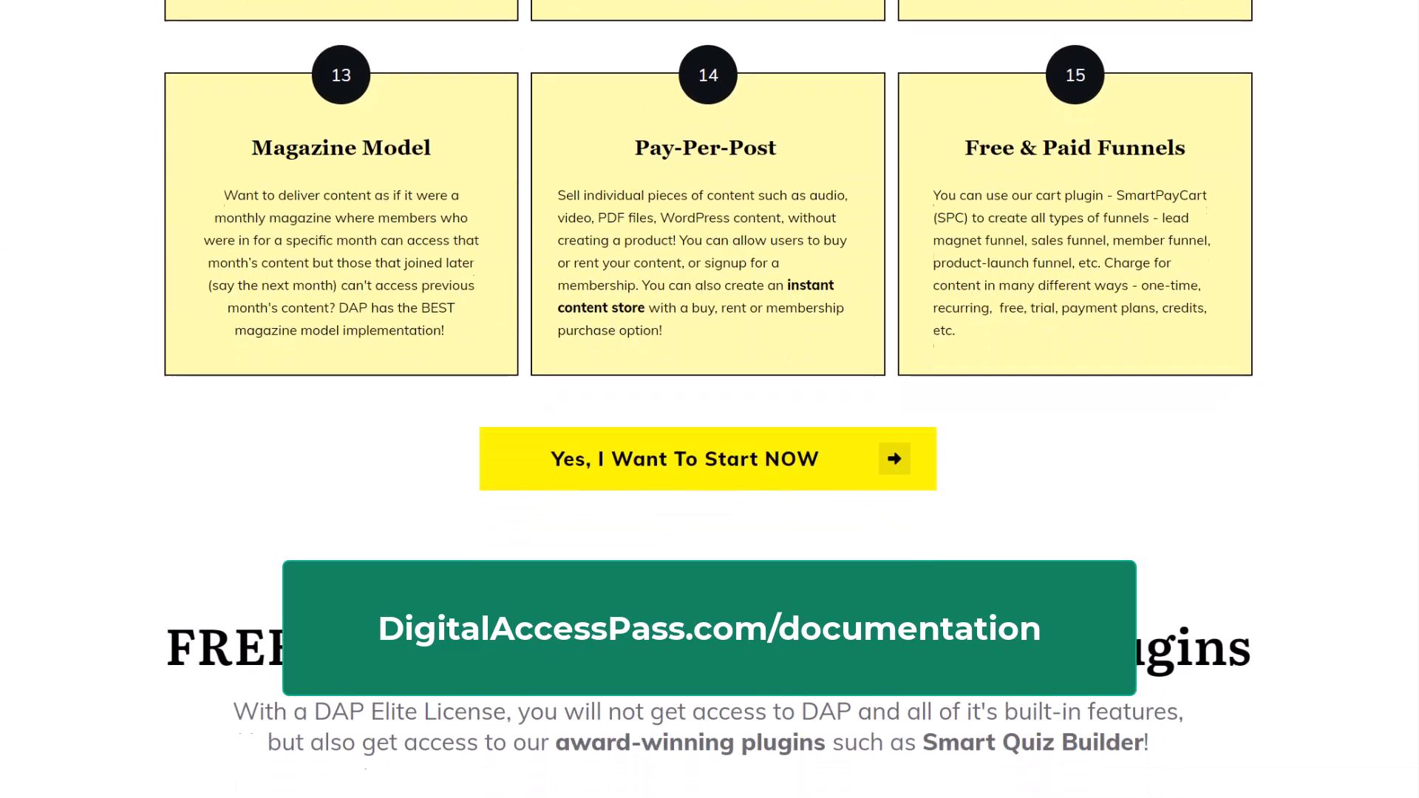
pyautogui.scroll(-2, 709, 399)
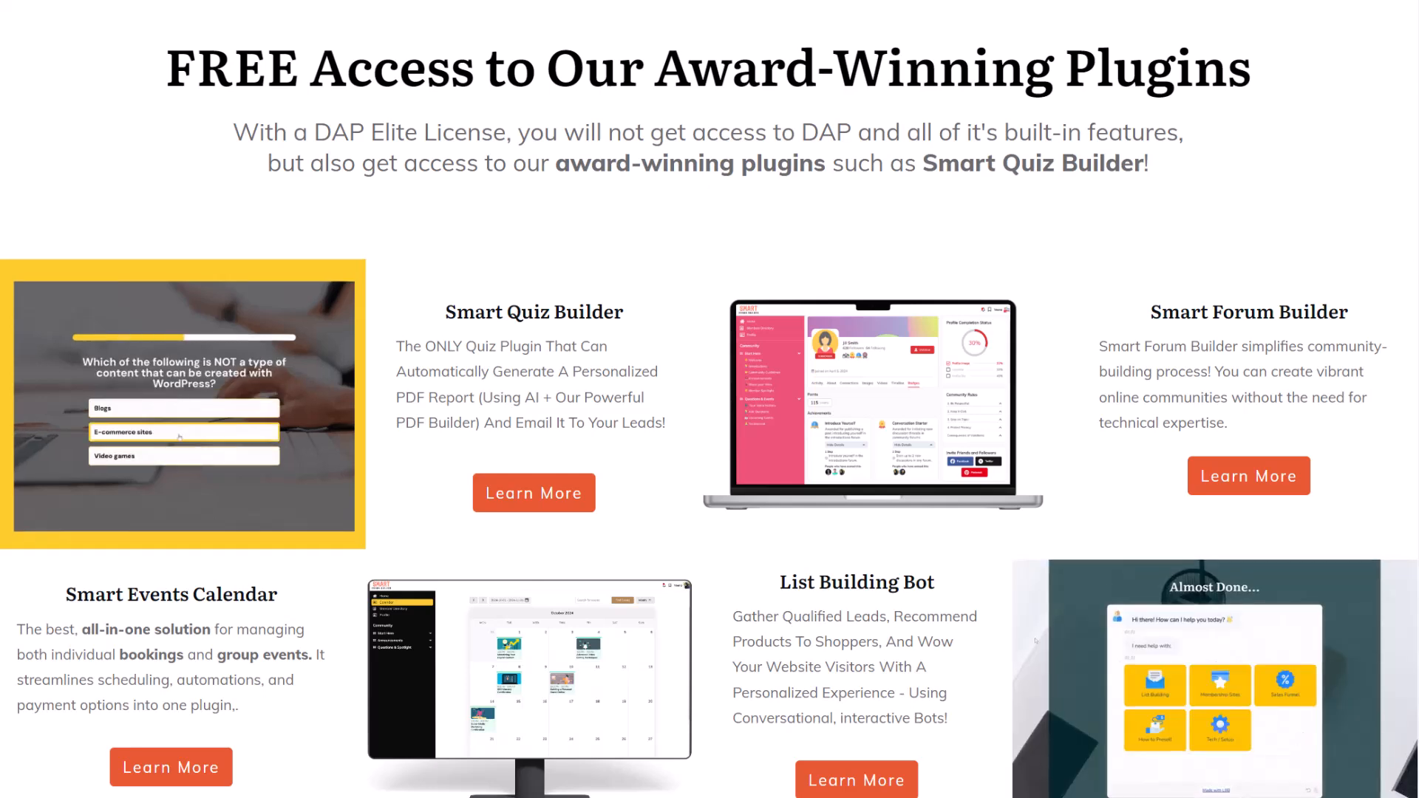
pyautogui.scroll(-1, 710, 399)
pyautogui.scroll(-2, 709, 399)
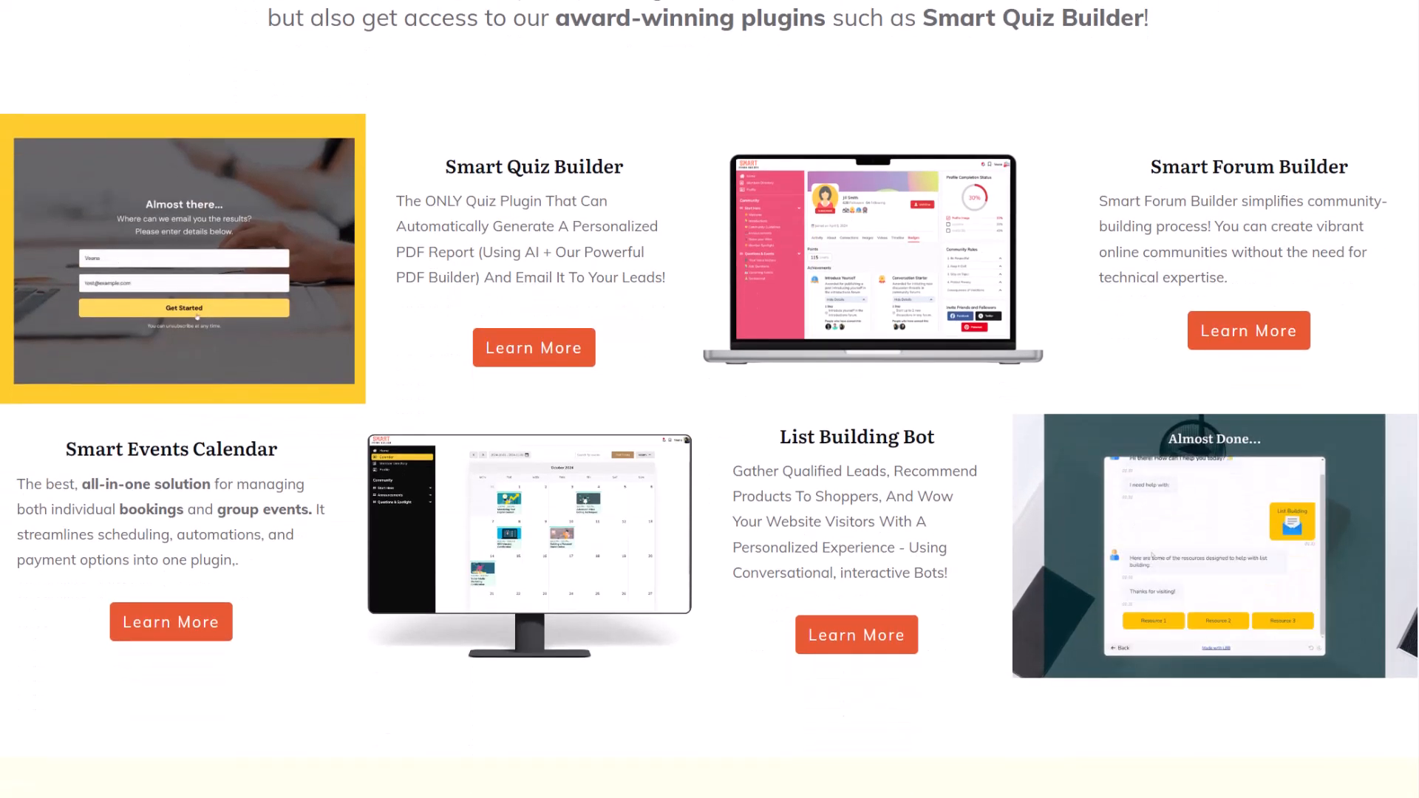
pyautogui.scroll(-9, 578, 595)
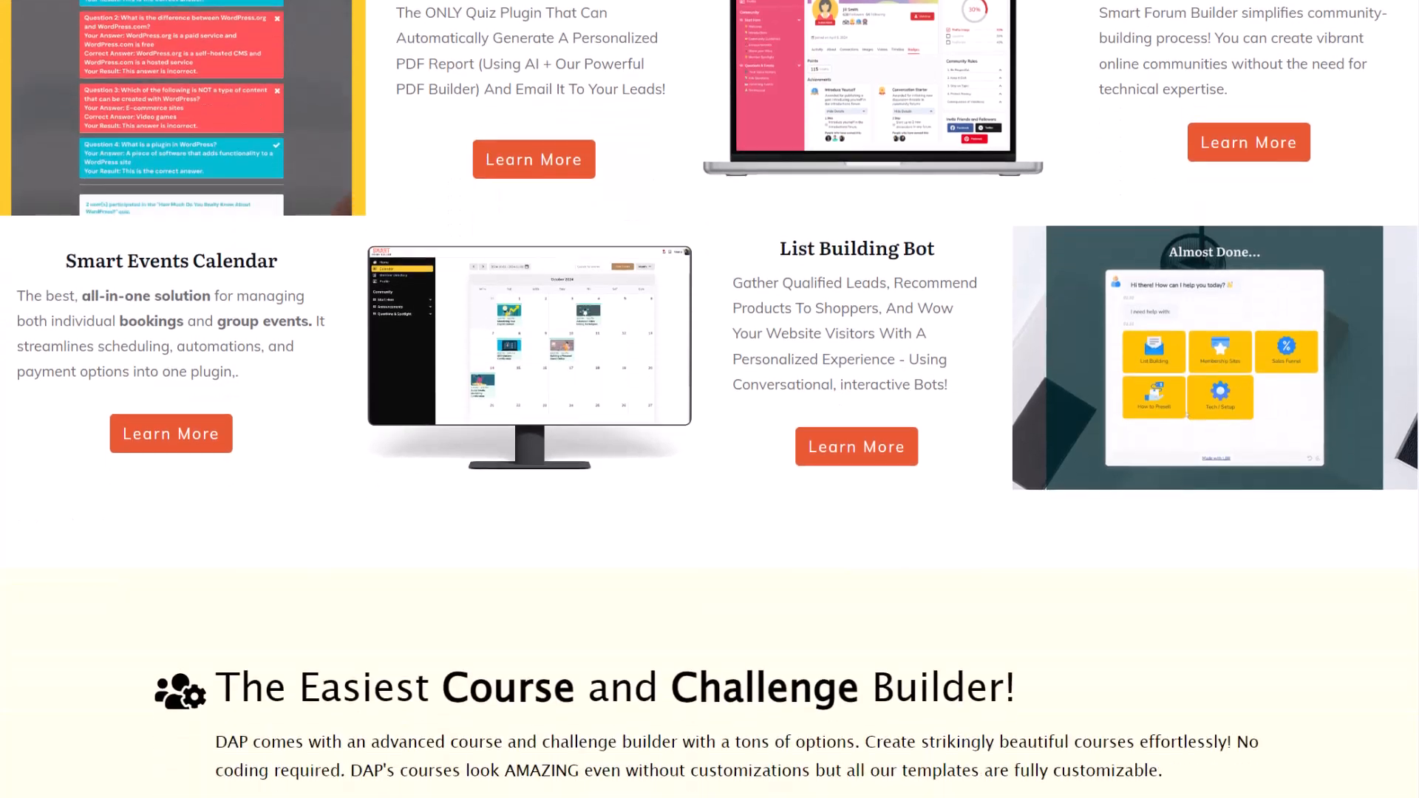
pyautogui.scroll(-2, 578, 595)
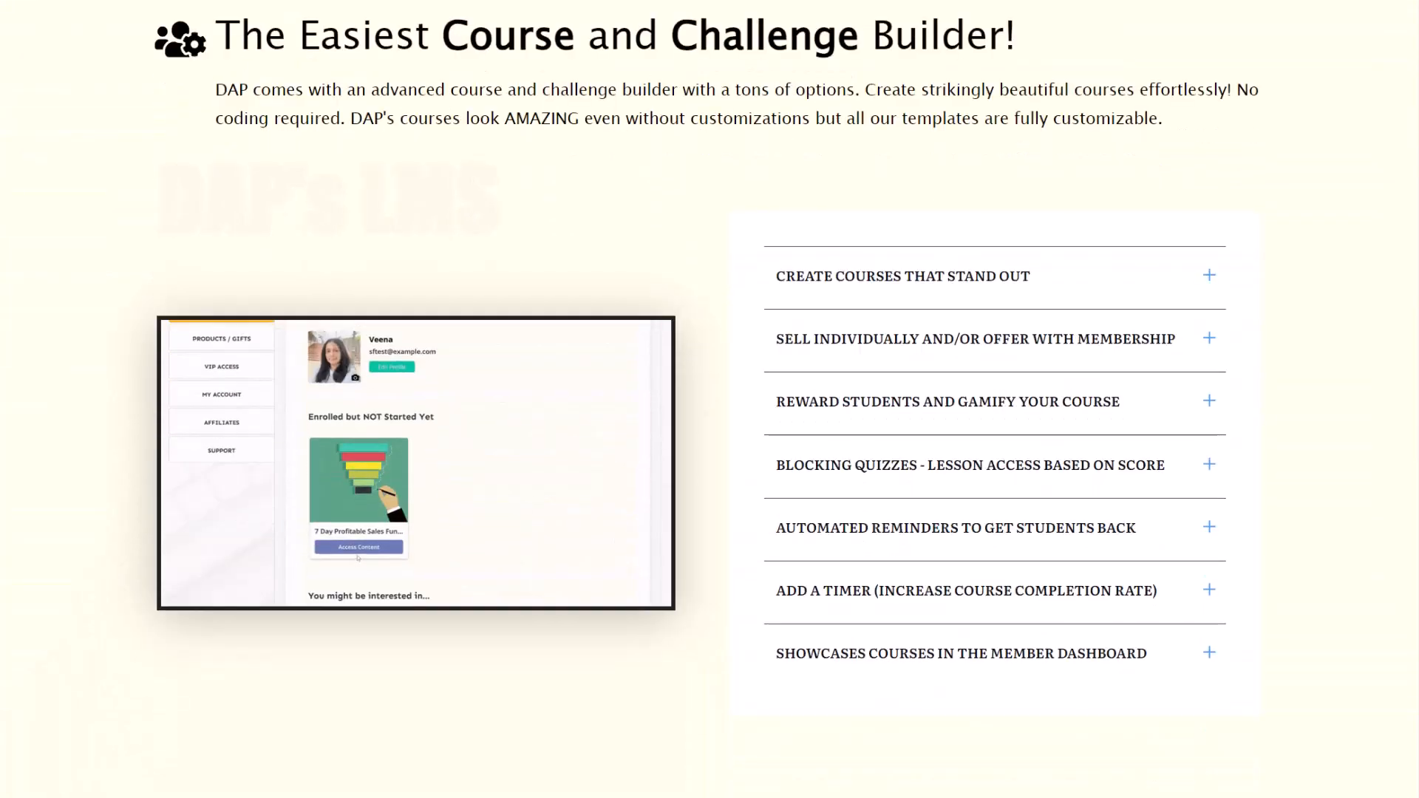
pyautogui.scroll(-11, 709, 399)
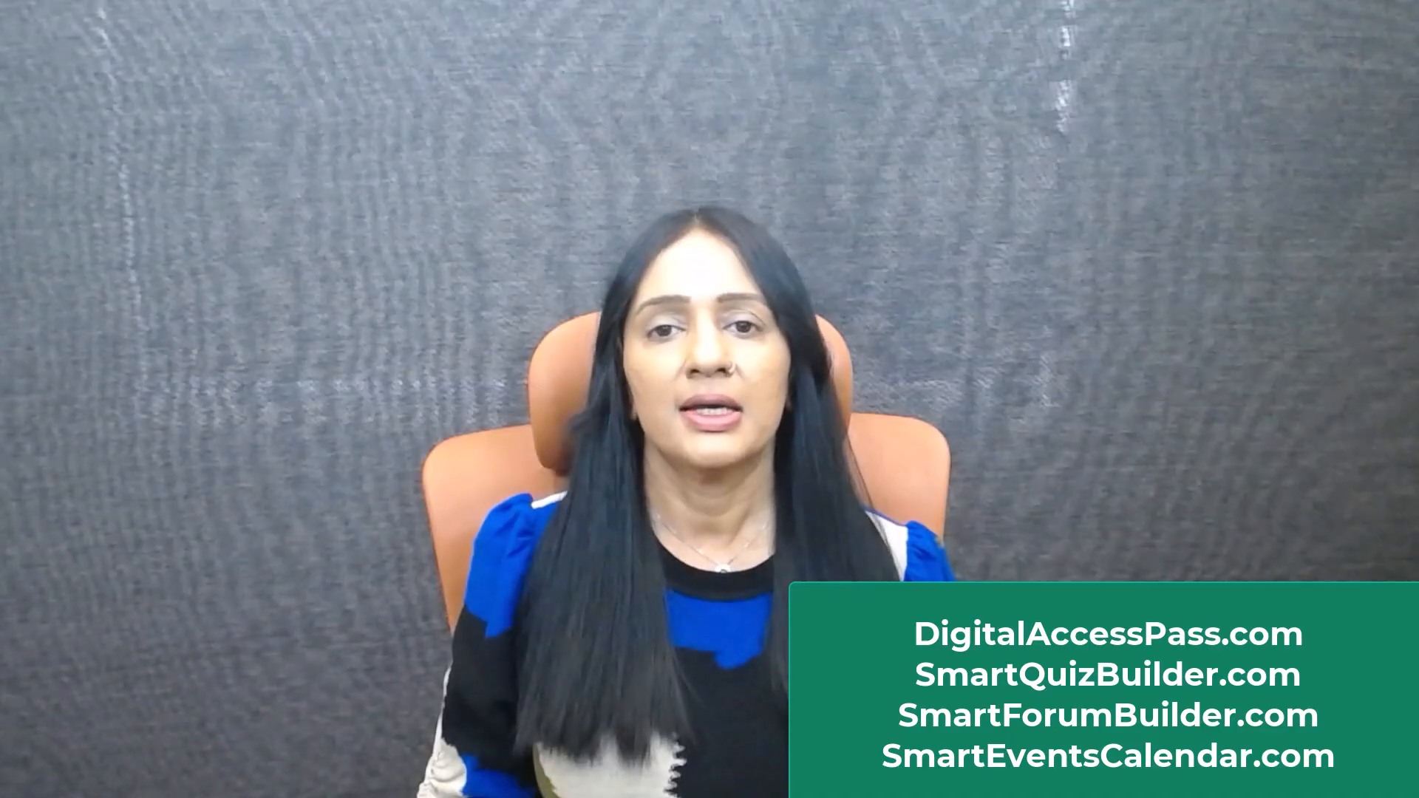